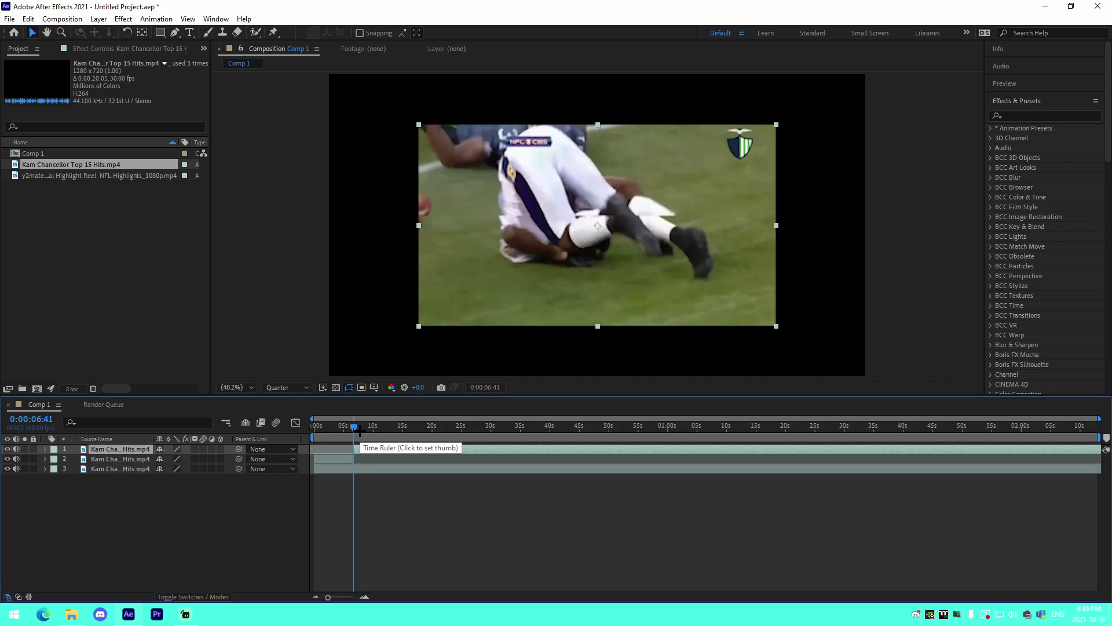
- Delete the two surplus Kam Chancellor layers, keeping only the piece that ends at 0:00:06:41
{"action": "left_click", "coordinate": [390, 481]}
{"action": "left_click", "coordinate": [369, 462]}
{"action": "key", "text": "Delete"}
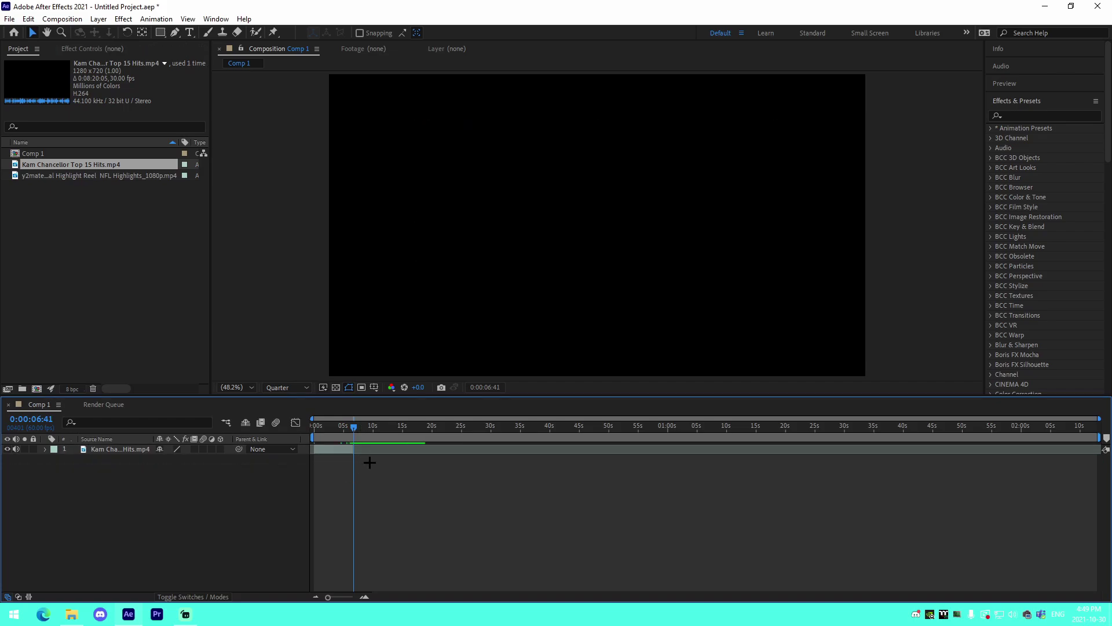
- Scale the remaining Kam Chancellor clip to fit the whole composition frame
{"action": "key", "text": "Home"}
{"action": "left_click", "coordinate": [364, 597]}
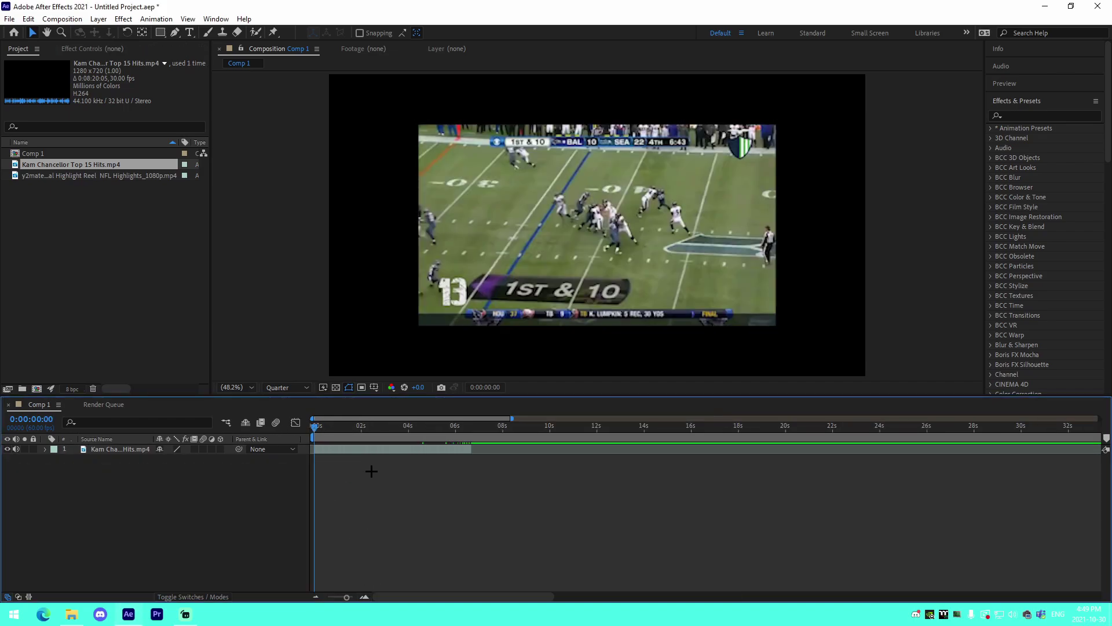
{"action": "left_click", "coordinate": [368, 449]}
{"action": "key", "text": "ctrl+alt+f"}
{"action": "left_click", "coordinate": [355, 463]}
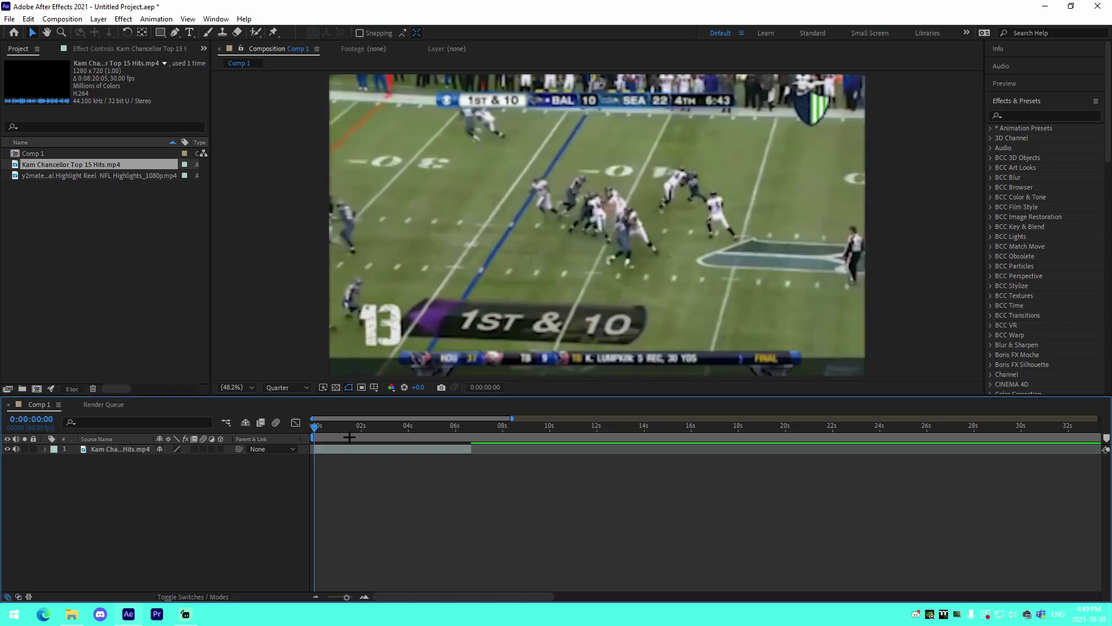
- Preview the Kam Chancellor clip up to its end and mute its audio
{"action": "left_click_drag", "start_coordinate": [357, 426], "coordinate": [414, 431]}
{"action": "key", "text": "space"}
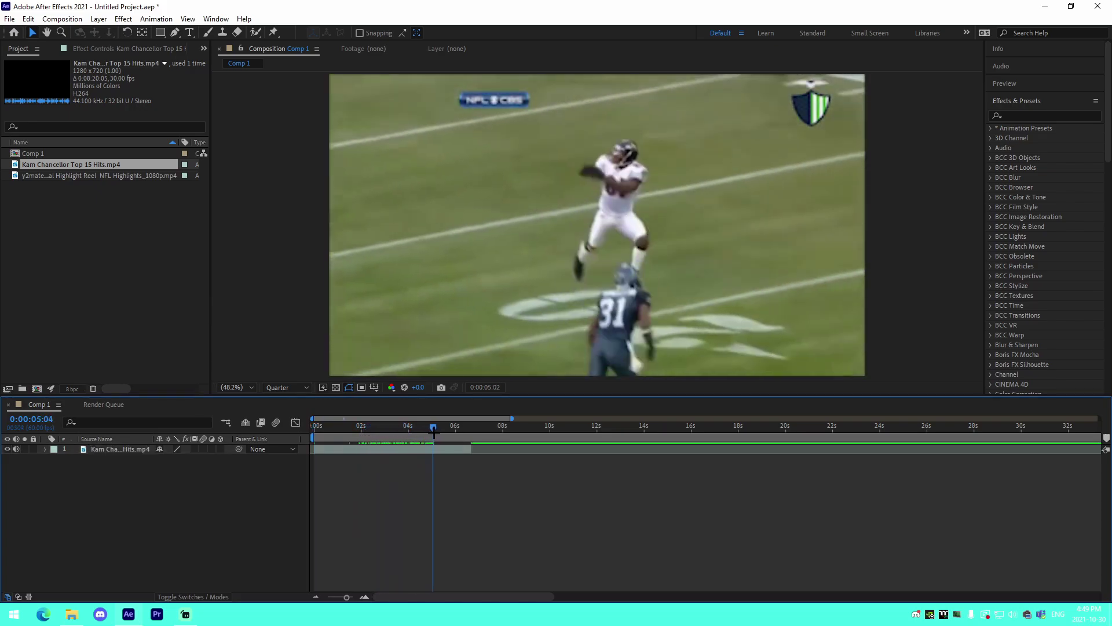
{"action": "left_click", "coordinate": [399, 445]}
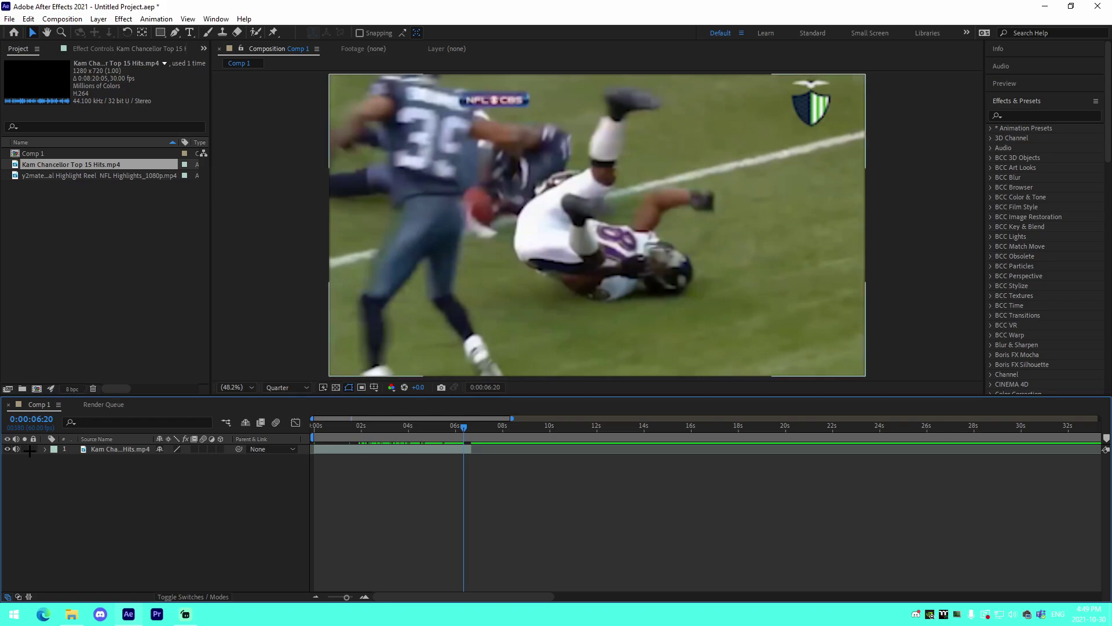
{"action": "key", "text": "space"}
{"action": "left_click", "coordinate": [365, 597]}
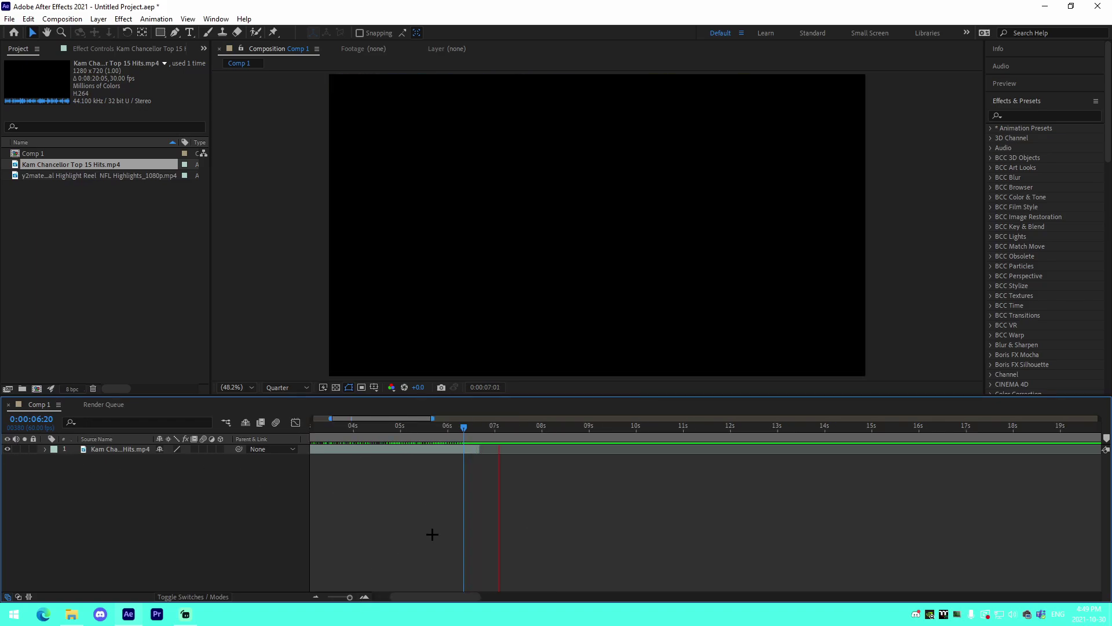
{"action": "key", "text": "space"}
- Choose a starting section in the Legion of BOOM highlight footage and place it below the Kam Chancellor clip from 0:00:06:40
{"action": "left_click", "coordinate": [478, 430]}
{"action": "double_click", "coordinate": [69, 177]}
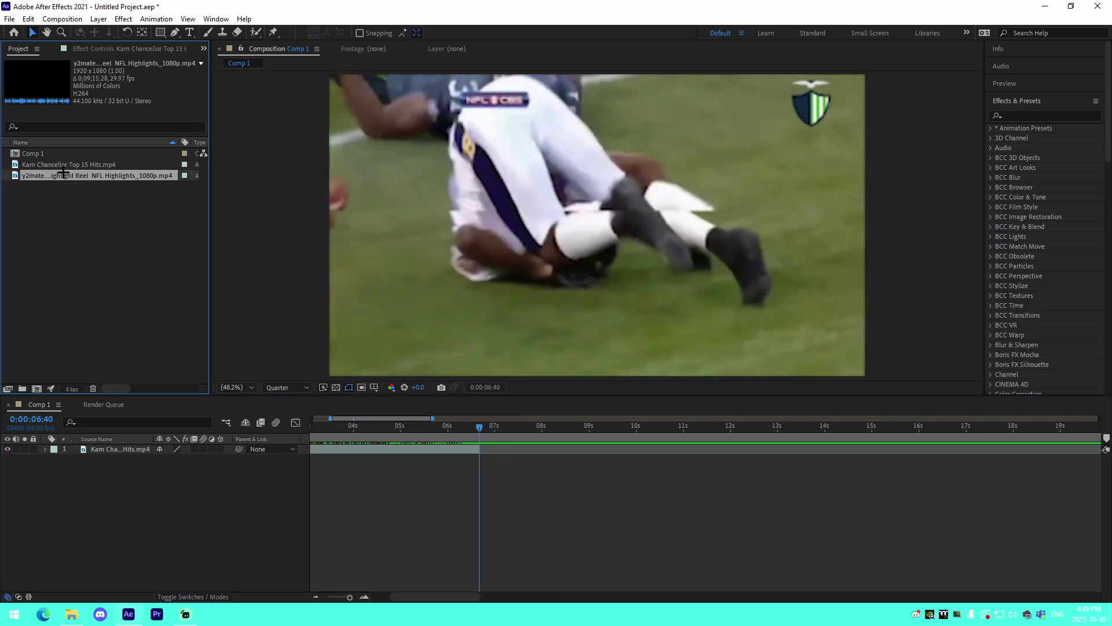
{"action": "left_click_drag", "start_coordinate": [566, 360], "coordinate": [606, 355]}
{"action": "left_click", "coordinate": [525, 374]}
{"action": "left_click", "coordinate": [642, 360]}
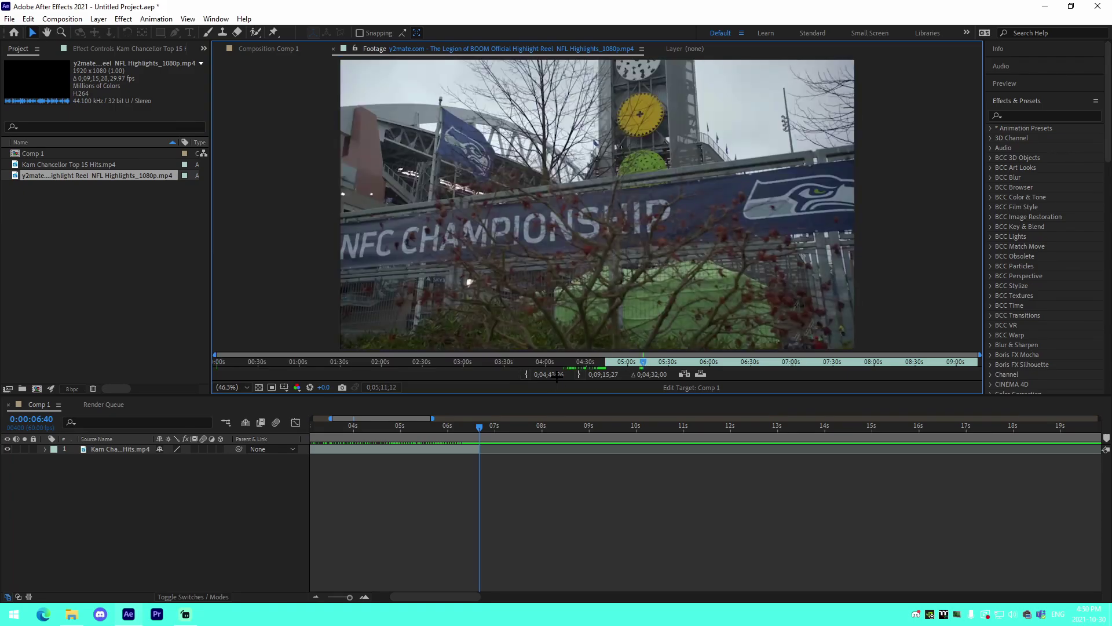
{"action": "left_click", "coordinate": [579, 374]}
{"action": "left_click_drag", "start_coordinate": [71, 176], "coordinate": [487, 457]}
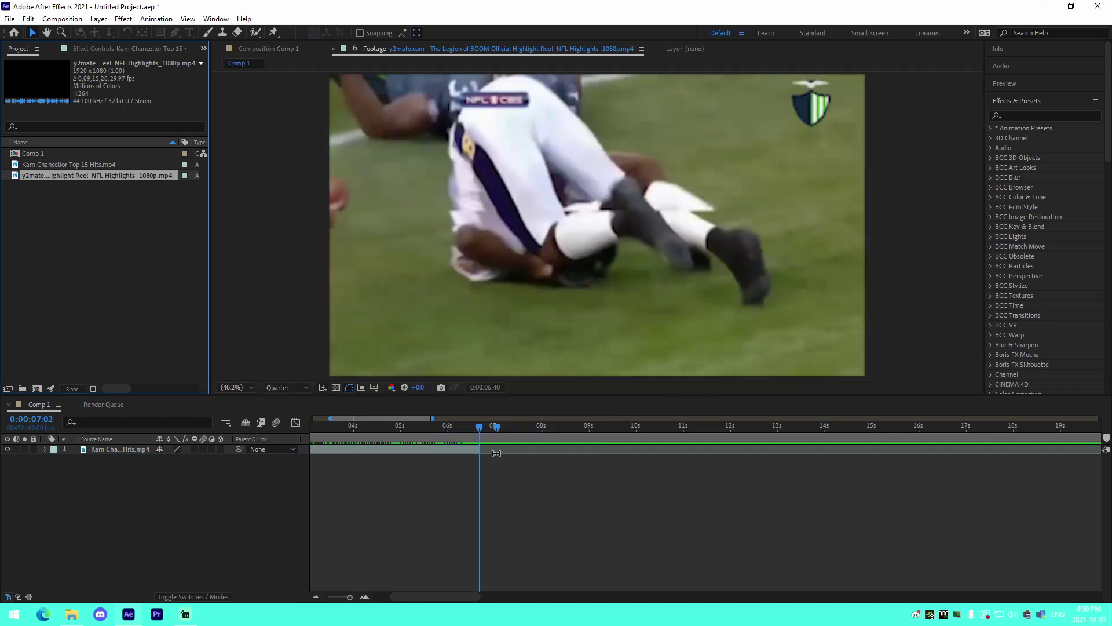
- Preview the Legion of BOOM clip, split it at 0:00:08:30 and delete the remainder
{"action": "key", "text": "space"}
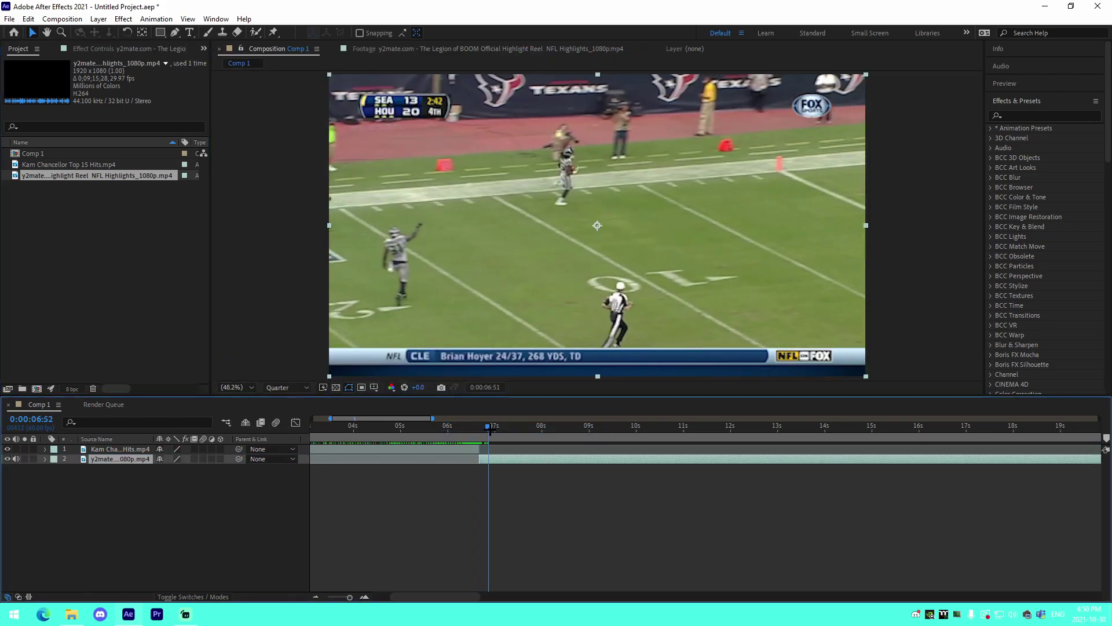
{"action": "key", "text": "space"}
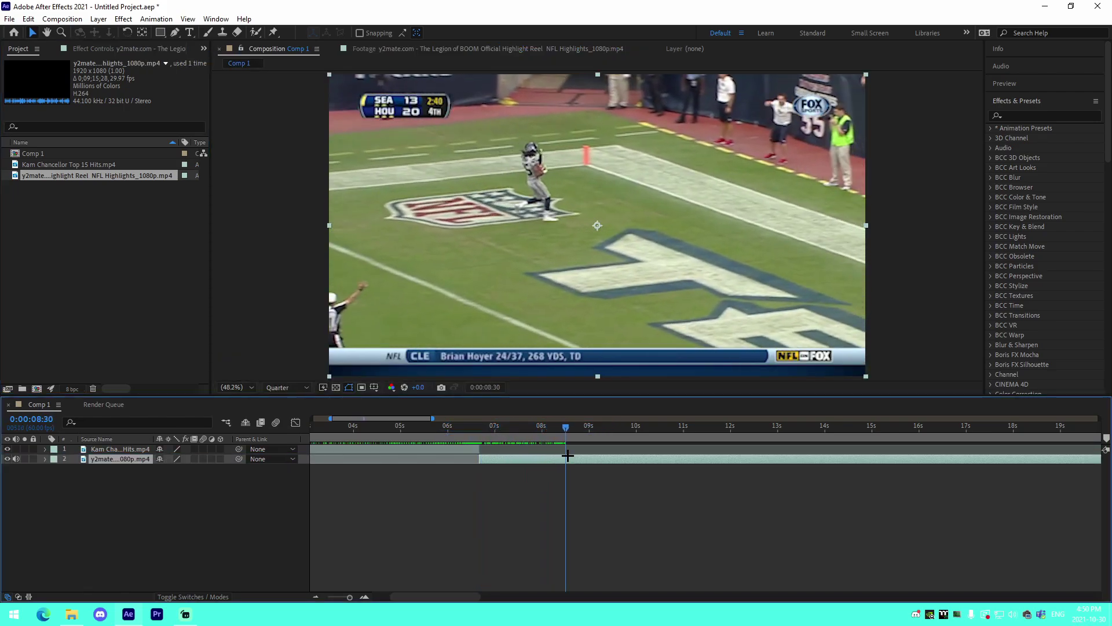
{"action": "key", "text": "ctrl+shift+d"}
{"action": "key", "text": "Delete"}
- Split the Kam Chancellor clip at 0:00:05:01 and delete the part before it
{"action": "left_click", "coordinate": [412, 436]}
{"action": "left_click", "coordinate": [403, 439]}
{"action": "left_click", "coordinate": [418, 450]}
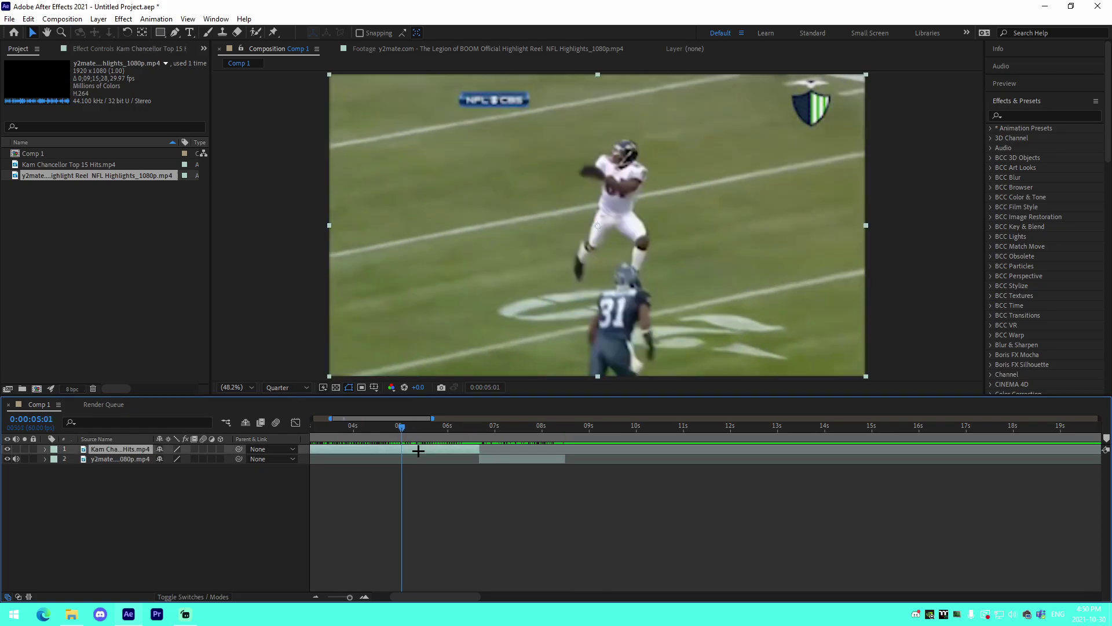
{"action": "key", "text": "ctrl+shift+d"}
{"action": "left_click", "coordinate": [397, 458]}
{"action": "key", "text": "Delete"}
- Move both clips together to the start of the composition
{"action": "key", "text": "ctrl+a"}
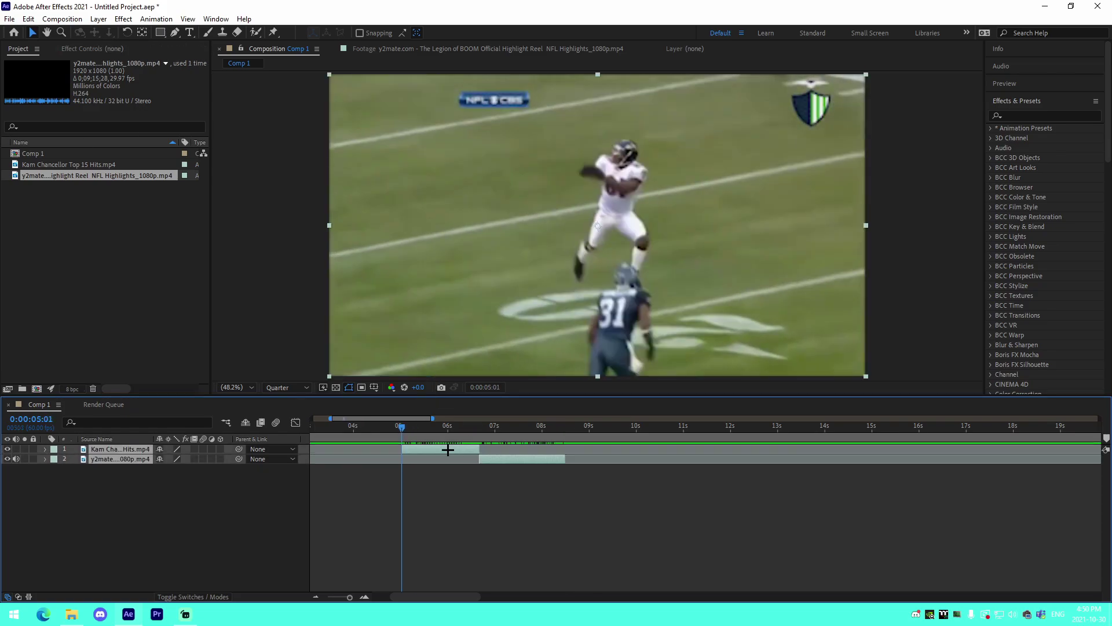
{"action": "left_click_drag", "start_coordinate": [446, 449], "coordinate": [369, 467]}
{"action": "left_click_drag", "start_coordinate": [386, 509], "coordinate": [535, 512]}
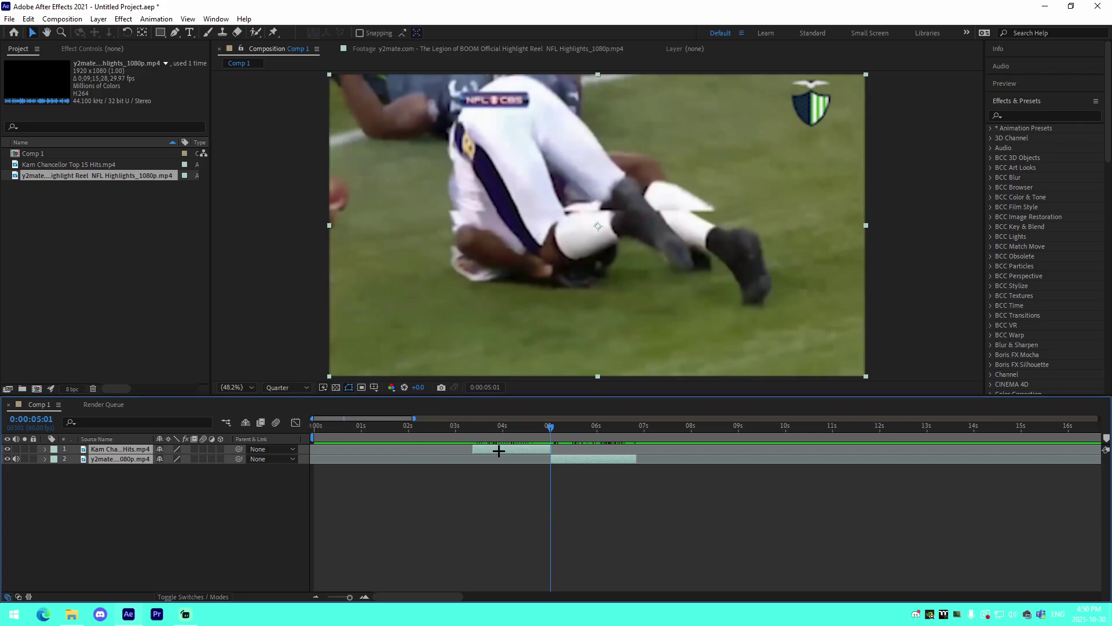
{"action": "left_click_drag", "start_coordinate": [499, 450], "coordinate": [335, 460]}
- Preview both clips from the start and mute the Legion of BOOM clip's audio
{"action": "left_click_drag", "start_coordinate": [332, 429], "coordinate": [310, 428]}
{"action": "left_click", "coordinate": [409, 498]}
{"action": "key", "text": "space"}
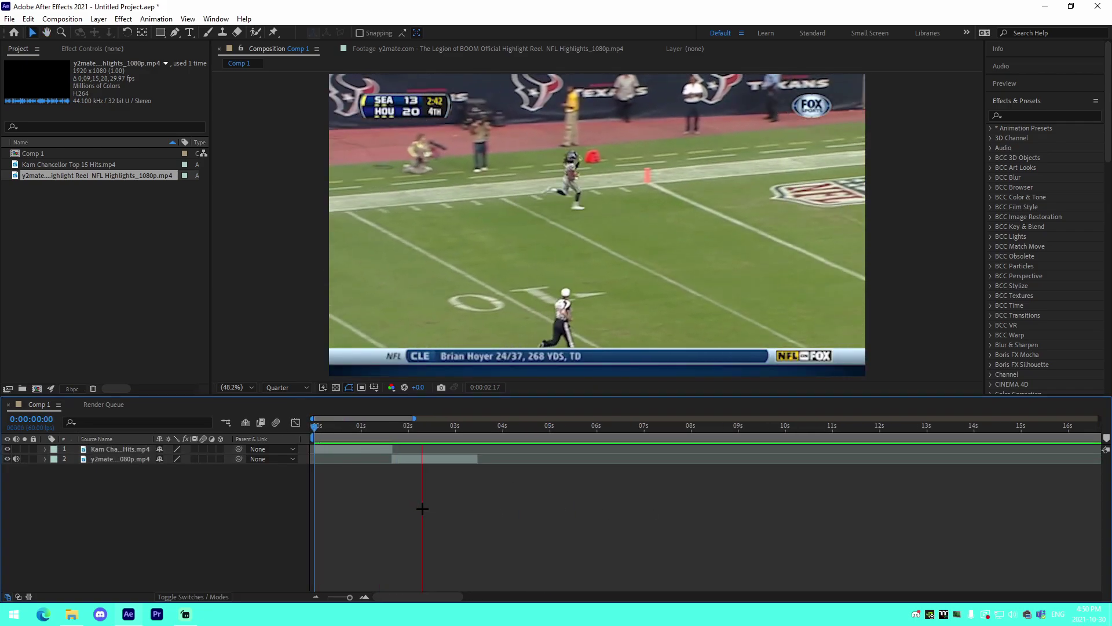
{"action": "key", "text": "space"}
{"action": "key", "text": "space"}
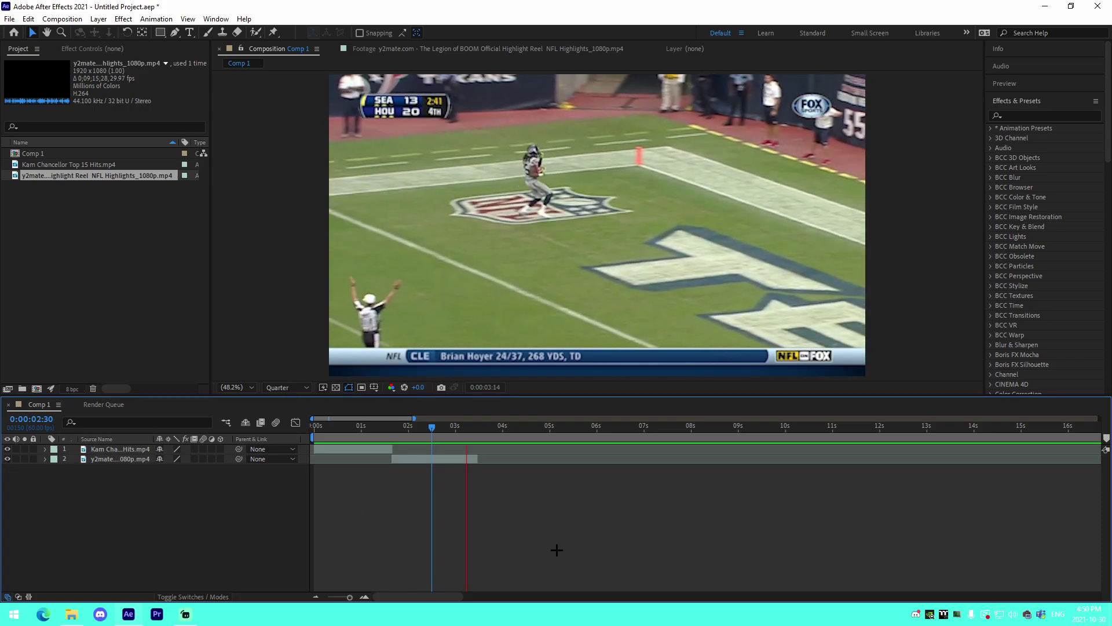
- Place the playhead exactly on the cut between the two clips at 0:00:01:40
{"action": "left_click", "coordinate": [394, 427]}
{"action": "left_click", "coordinate": [364, 598]}
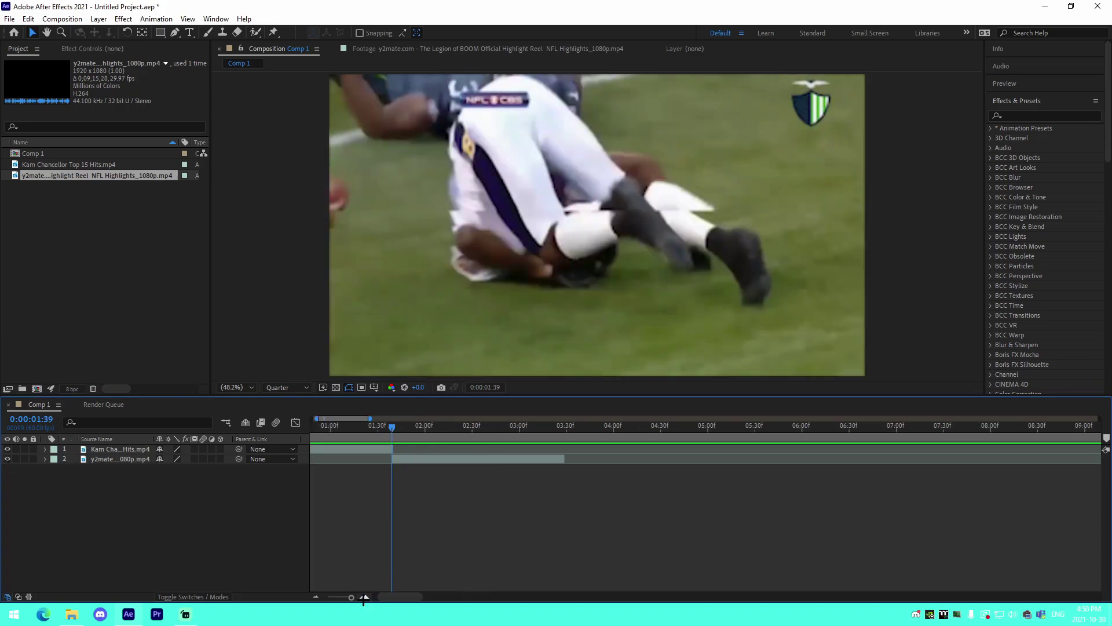
{"action": "left_click", "coordinate": [365, 598]}
{"action": "left_click", "coordinate": [364, 598]}
{"action": "left_click", "coordinate": [422, 458]}
{"action": "left_click", "coordinate": [425, 472]}
{"action": "key", "text": ";"}
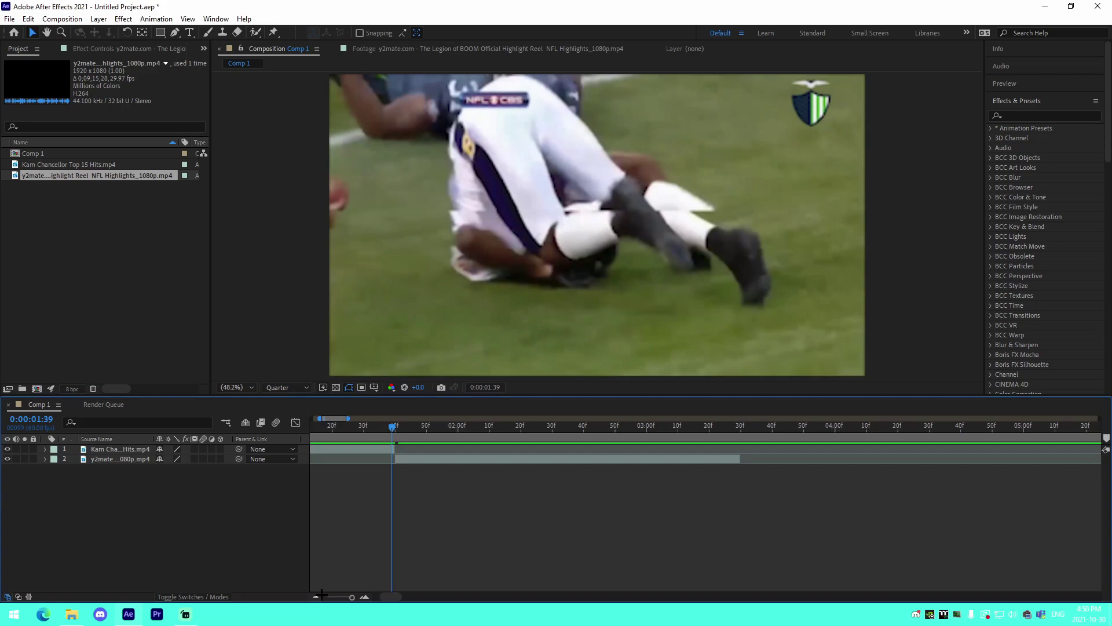
{"action": "left_click", "coordinate": [365, 597]}
{"action": "left_click", "coordinate": [365, 598]}
{"action": "left_click", "coordinate": [396, 429]}
{"action": "left_click", "coordinate": [380, 449]}
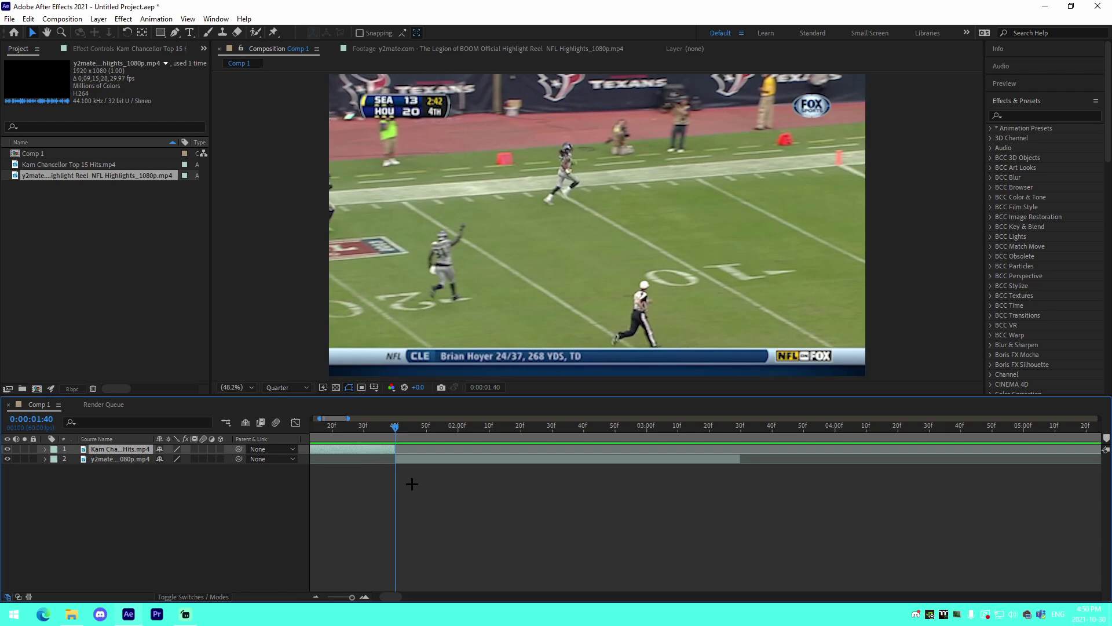
{"action": "left_click", "coordinate": [412, 484]}
{"action": "scroll", "coordinate": [493, 481], "scroll_direction": "left", "scroll_amount": 3}
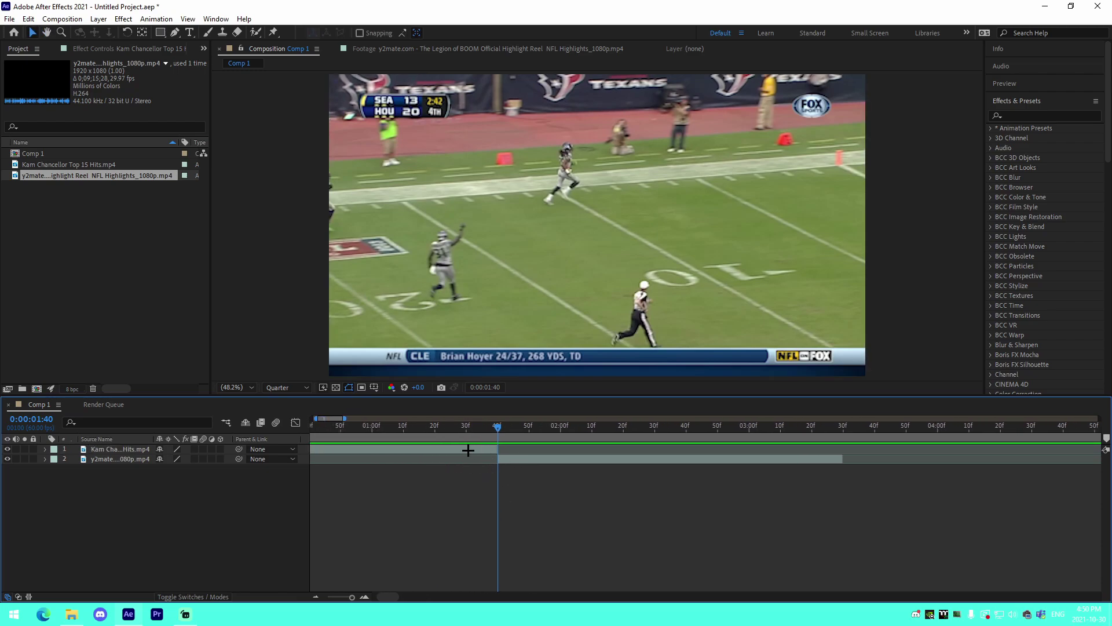
- Add an adjustment layer above both clips and trim it to run from 0:00:01:15 to 0:00:02:11
{"action": "left_click", "coordinate": [468, 450]}
{"action": "key", "text": "ctrl+alt+y"}
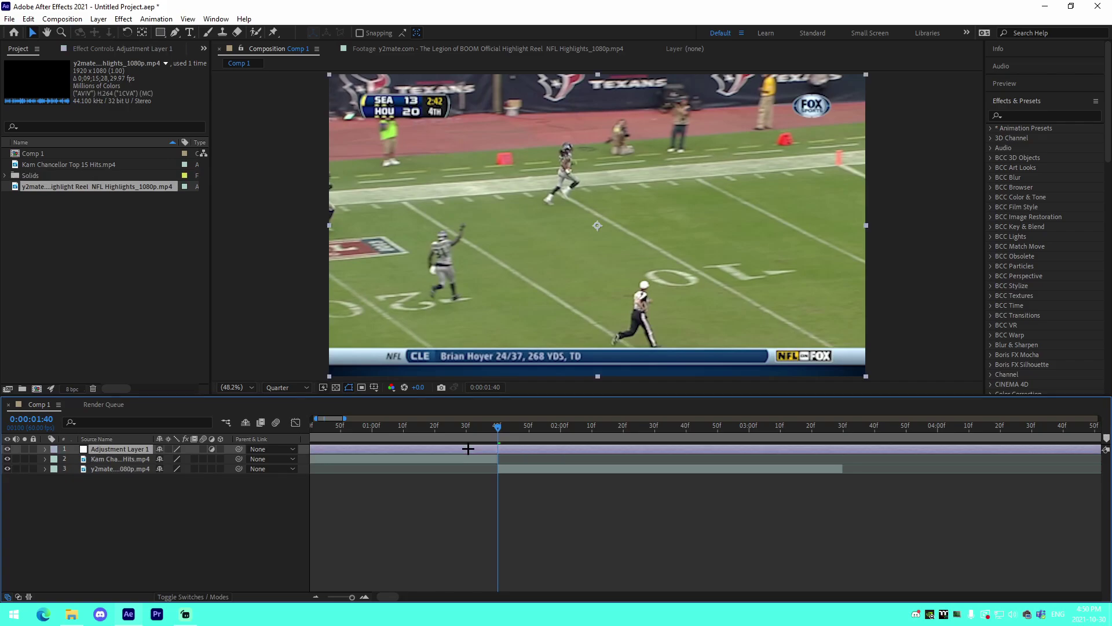
{"action": "left_click_drag", "start_coordinate": [473, 431], "coordinate": [417, 447]}
{"action": "key", "text": "ctrl+shift+d"}
{"action": "left_click", "coordinate": [412, 458]}
{"action": "key", "text": "Delete"}
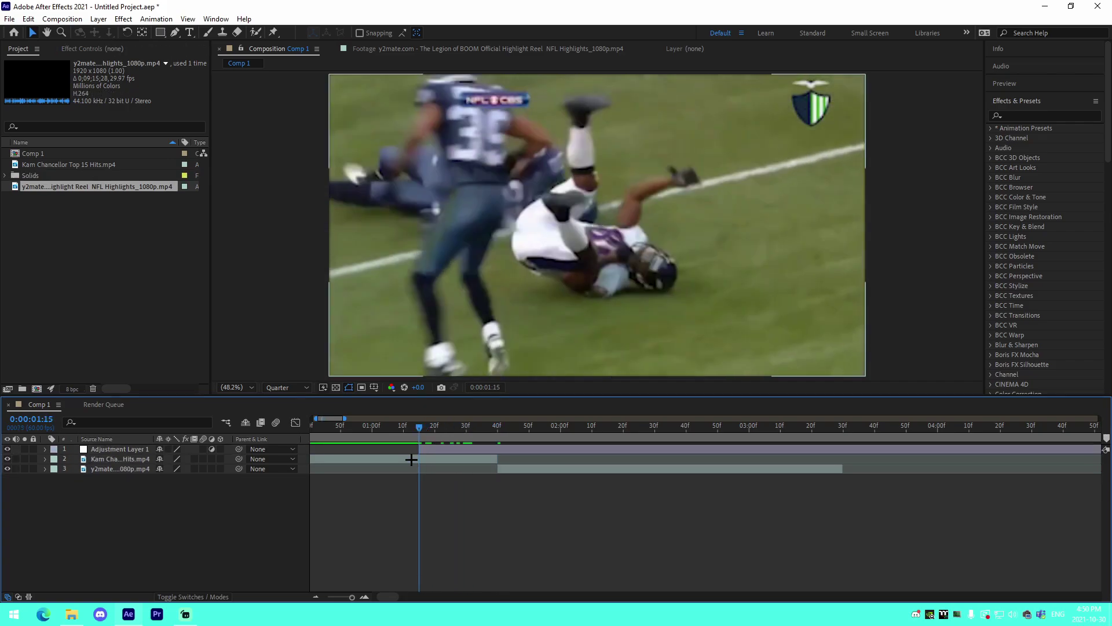
{"action": "left_click", "coordinate": [595, 425]}
{"action": "left_click", "coordinate": [615, 450]}
{"action": "key", "text": "alt+bracketright"}
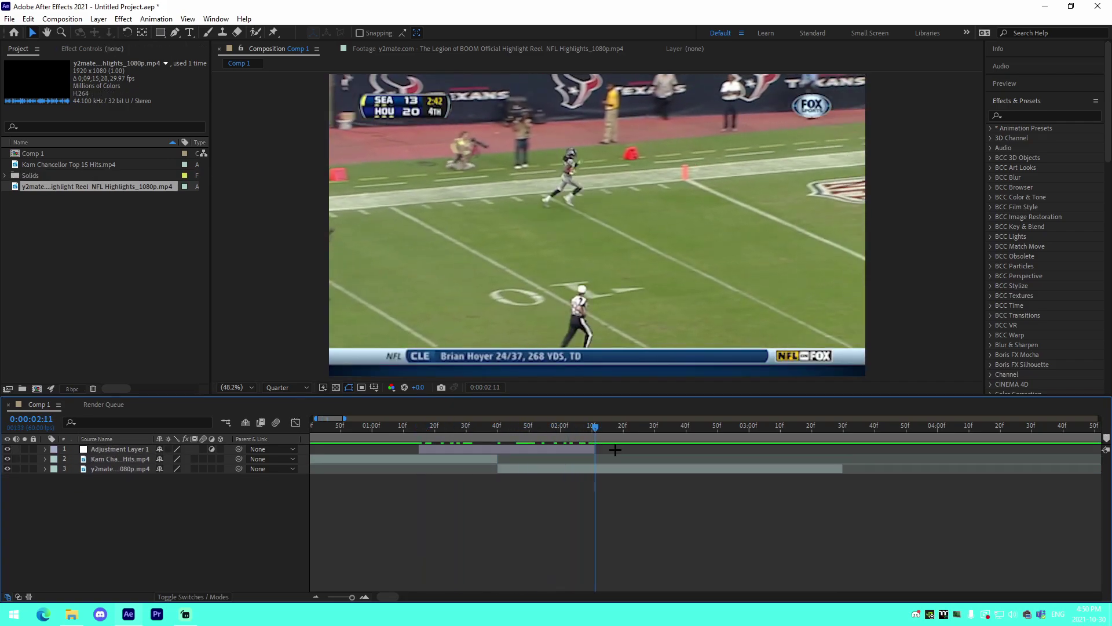
- Find the Sapphire S_BlurMoCurves effect by searching "blurmo" and apply it to the adjustment layer
{"action": "left_click", "coordinate": [496, 443]}
{"action": "left_click", "coordinate": [506, 449]}
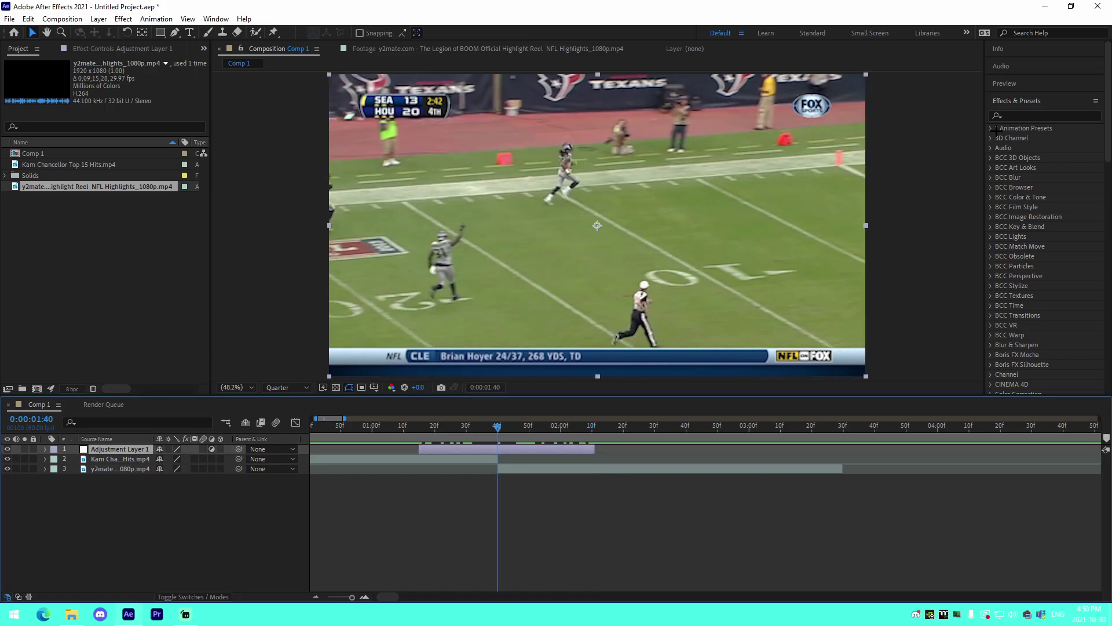
{"action": "left_click", "coordinate": [1022, 114]}
{"action": "type", "text": "blurmo"}
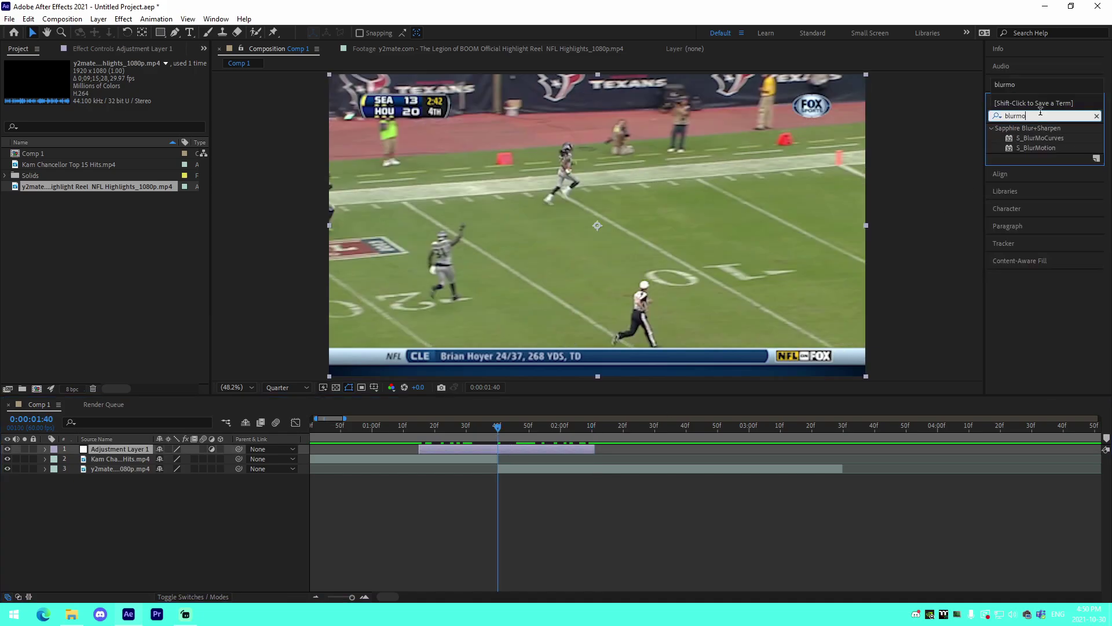
{"action": "left_click_drag", "start_coordinate": [1046, 139], "coordinate": [537, 451]}
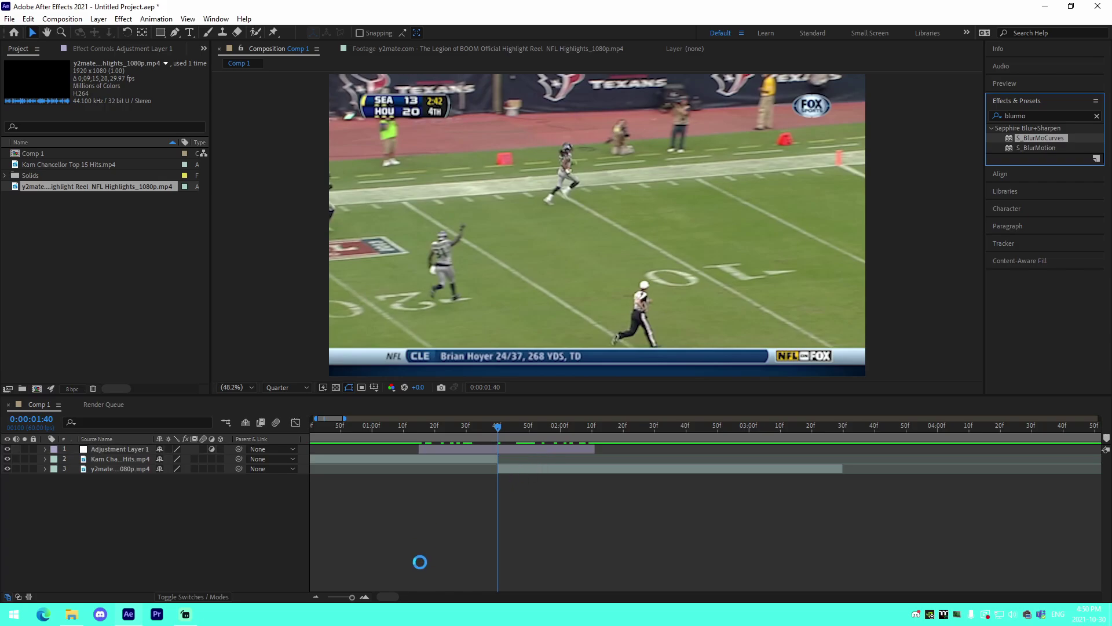
{"action": "left_click_drag", "start_coordinate": [367, 597], "coordinate": [367, 596]}
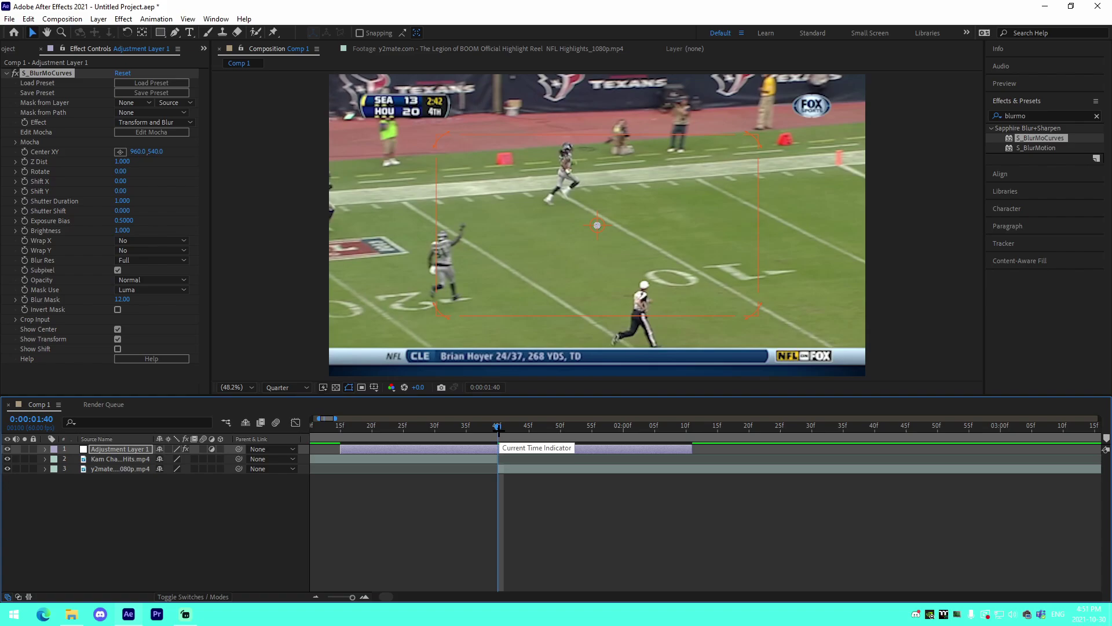
- Try a Z Dist of 1.4 in S_BlurMoCurves at 0:00:01:39 and undo it
{"action": "left_click_drag", "start_coordinate": [497, 429], "coordinate": [494, 434]}
{"action": "left_click", "coordinate": [128, 162]}
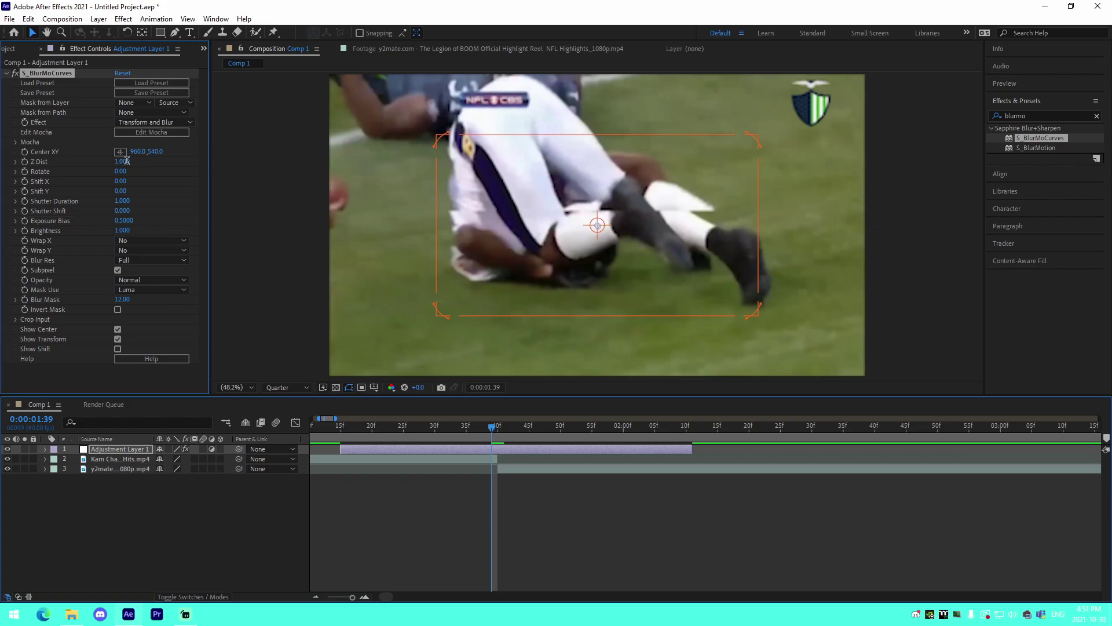
{"action": "key", "text": "Return"}
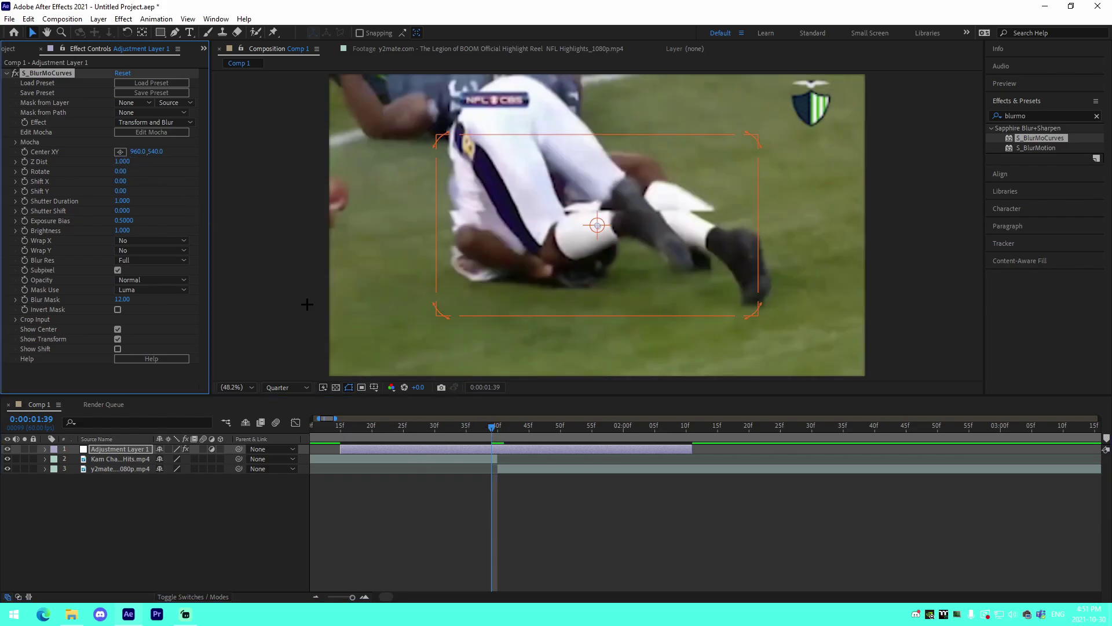
{"action": "left_click", "coordinate": [124, 162]}
{"action": "type", "text": "1.4"}
{"action": "key", "text": "Return"}
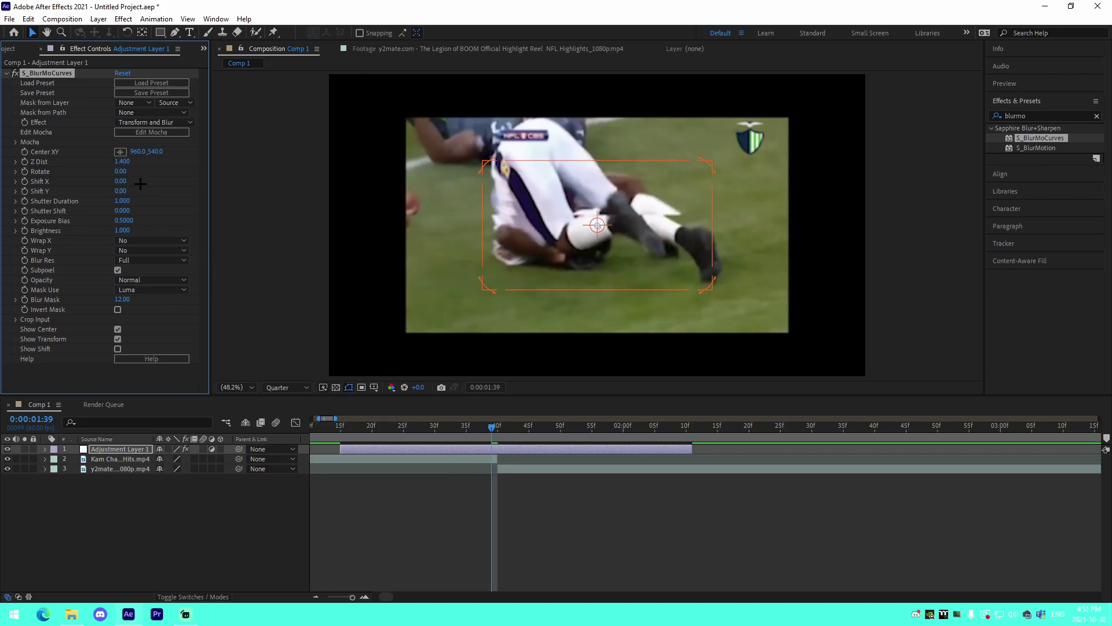
{"action": "key", "text": "ctrl+z"}
- Set the S_BlurMoCurves Z Dist to 0.7 at 0:00:01:39, the frame before the cut, and start keyframing it
{"action": "left_click_drag", "start_coordinate": [409, 429], "coordinate": [496, 444]}
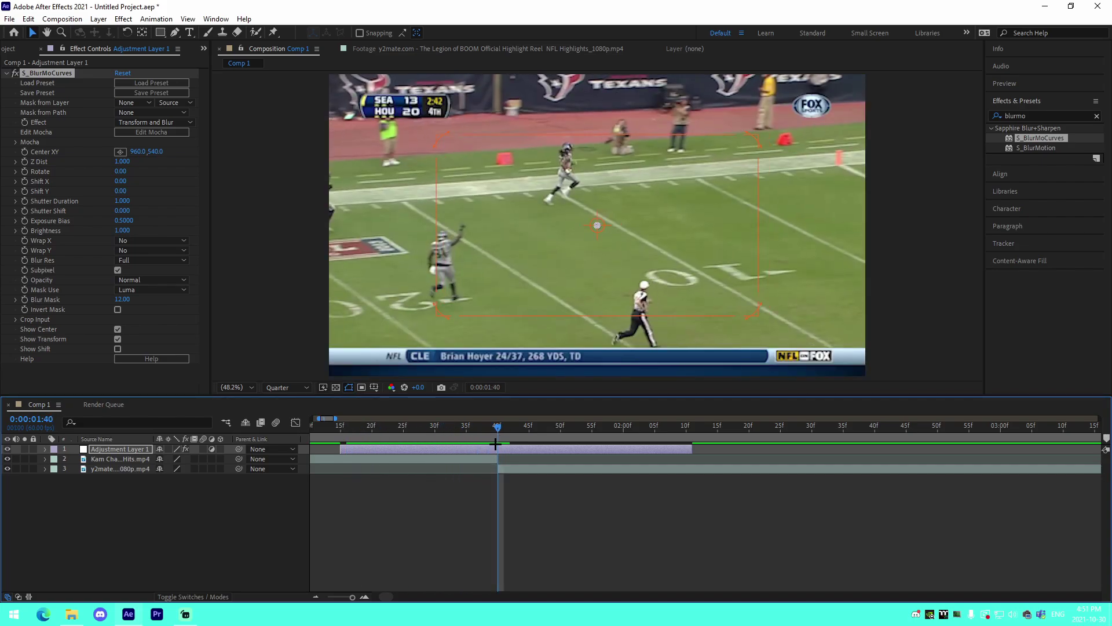
{"action": "key", "text": "Page_Up"}
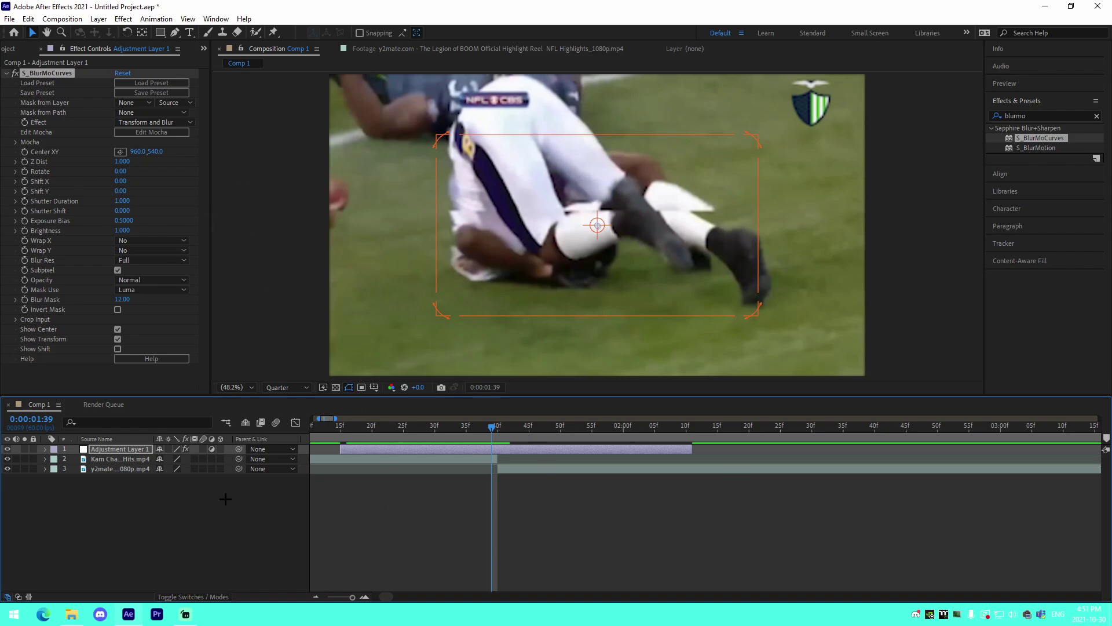
{"action": "left_click", "coordinate": [129, 162]}
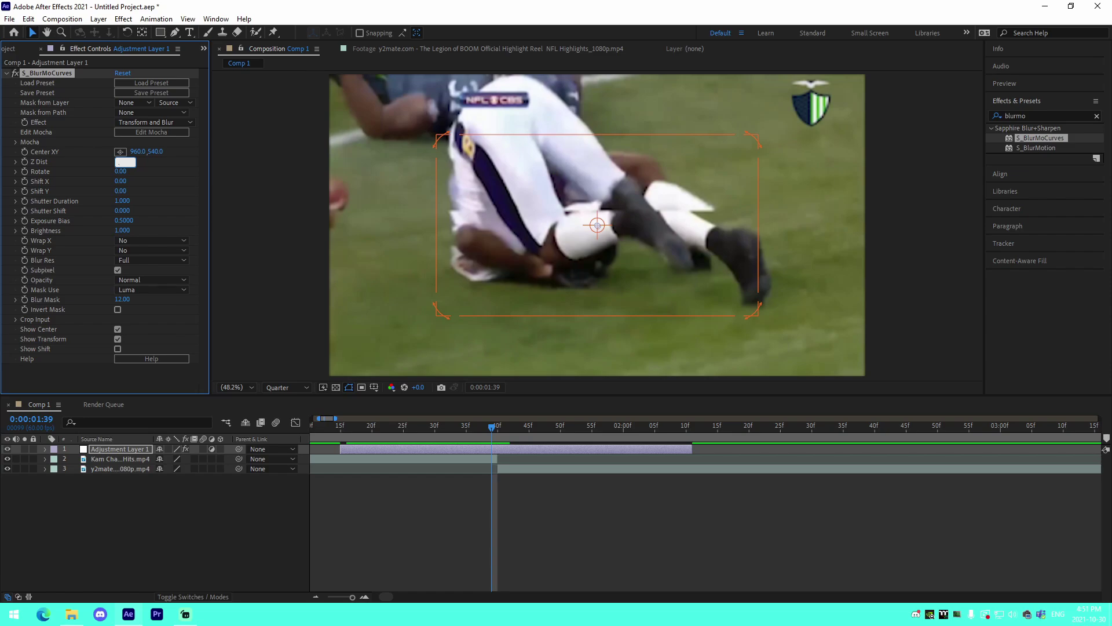
{"action": "key", "text": "Return"}
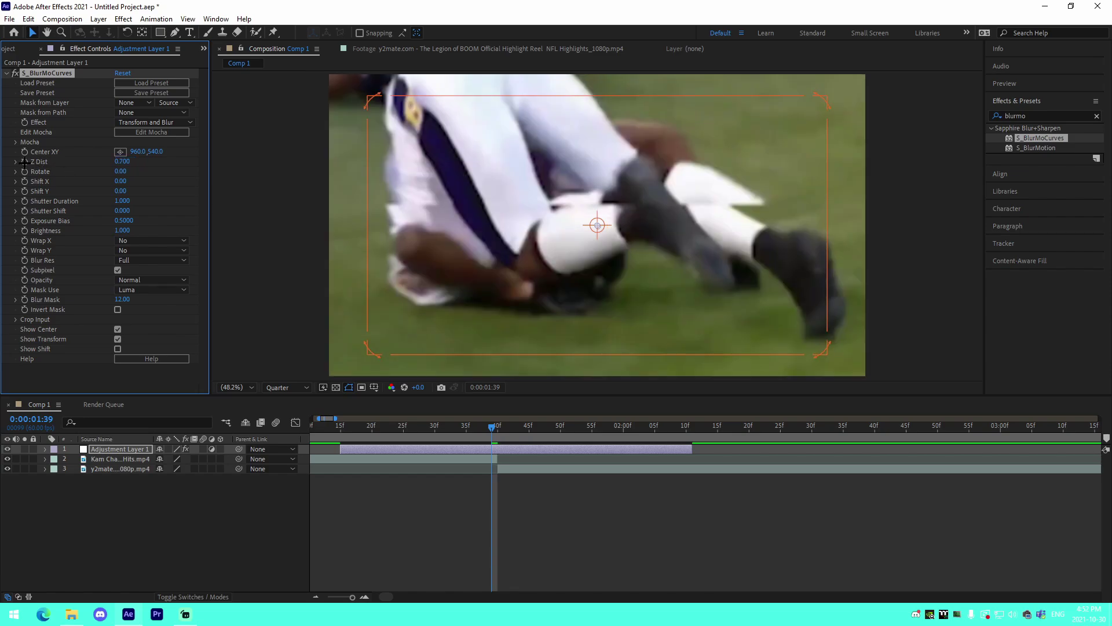
{"action": "left_click", "coordinate": [24, 162]}
- Keyframe the S_BlurMoCurves Z Dist at 1 on frame 0:00:01:24, before the cut
{"action": "key", "text": "Page_Up"}
{"action": "key", "text": "Page_Up"}
{"action": "key", "text": "Page_Up"}
{"action": "key", "text": "Page_Up"}
{"action": "key", "text": "Page_Up"}
{"action": "key", "text": "Page_Up"}
{"action": "key", "text": "Page_Up"}
{"action": "key", "text": "Page_Up"}
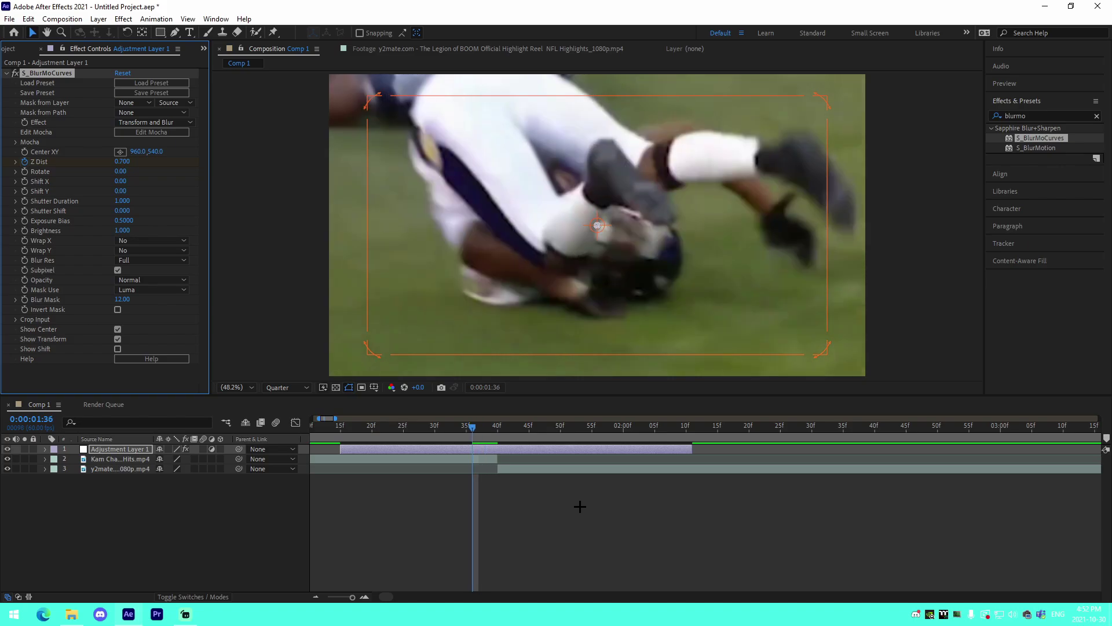
{"action": "key", "text": "Page_Up"}
{"action": "key", "text": "Page_Up"}
{"action": "key", "text": "Page_Up"}
{"action": "key", "text": "Page_Up"}
{"action": "key", "text": "Page_Up"}
{"action": "key", "text": "Page_Up"}
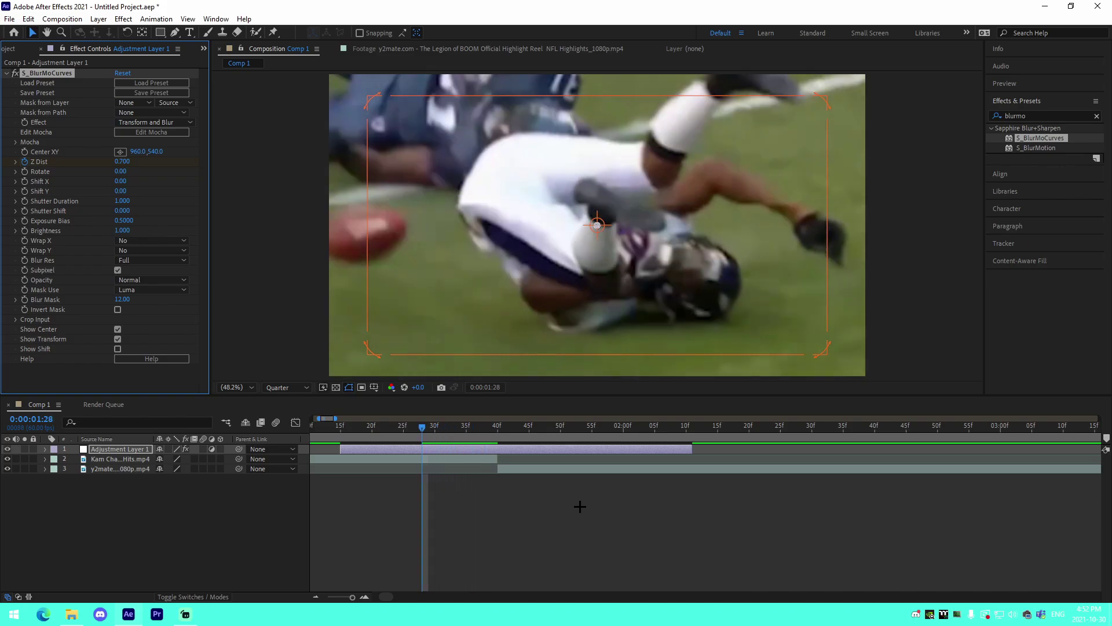
{"action": "key", "text": "Page_Up"}
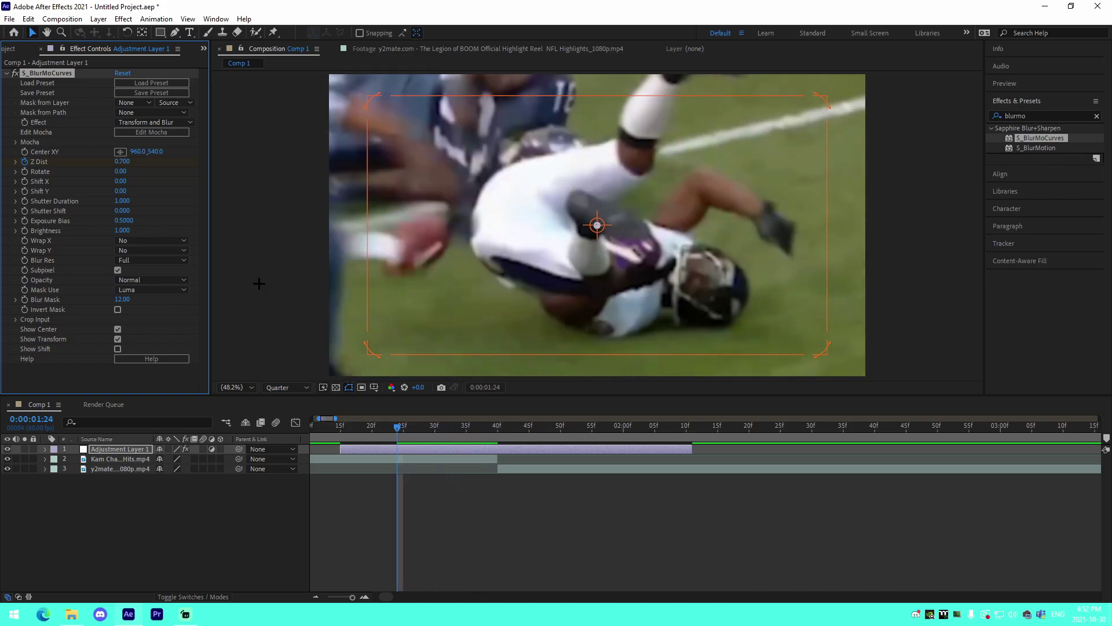
{"action": "left_click", "coordinate": [123, 162]}
{"action": "type", "text": "1"}
{"action": "key", "text": "Return"}
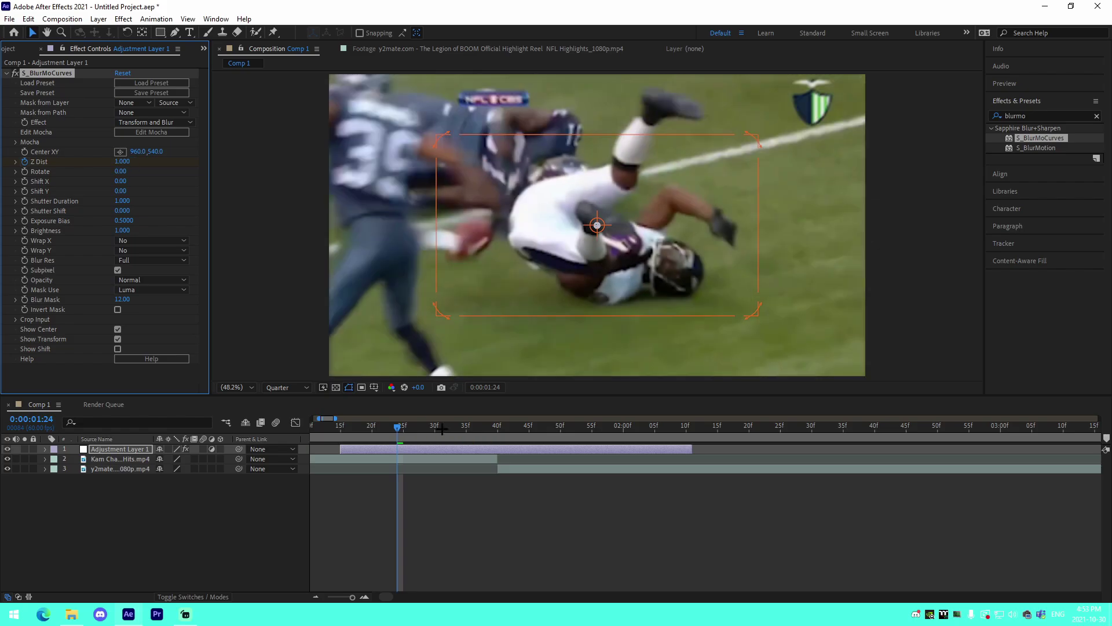
- Keyframe the Z Dist at 1.4 on 0:00:01:40, the first frame of the second clip
{"action": "left_click_drag", "start_coordinate": [397, 436], "coordinate": [497, 457]}
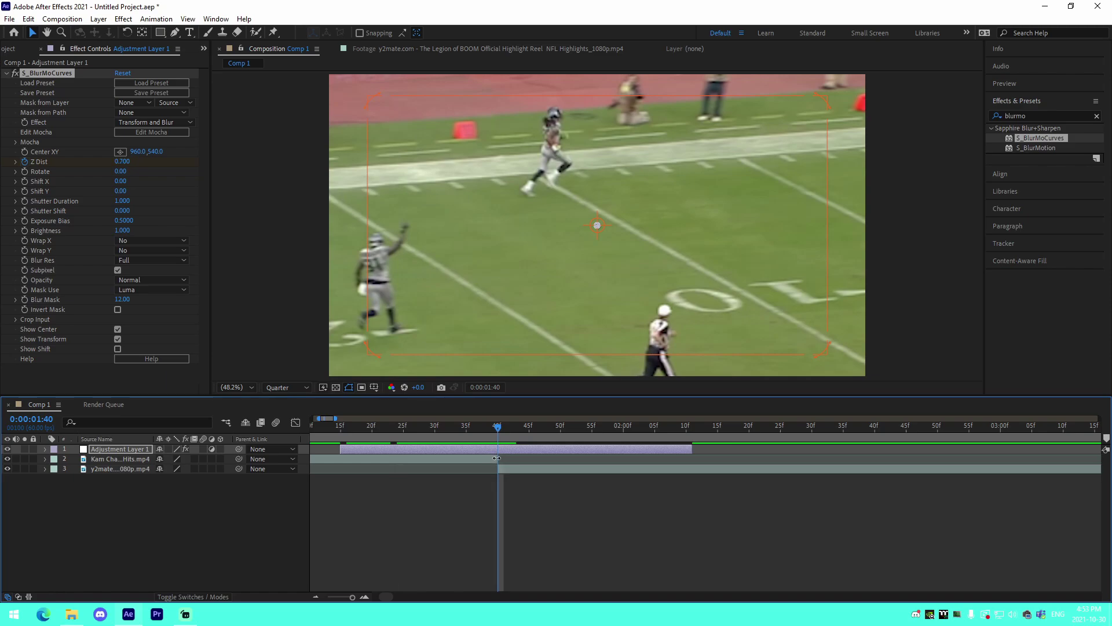
{"action": "left_click", "coordinate": [123, 161]}
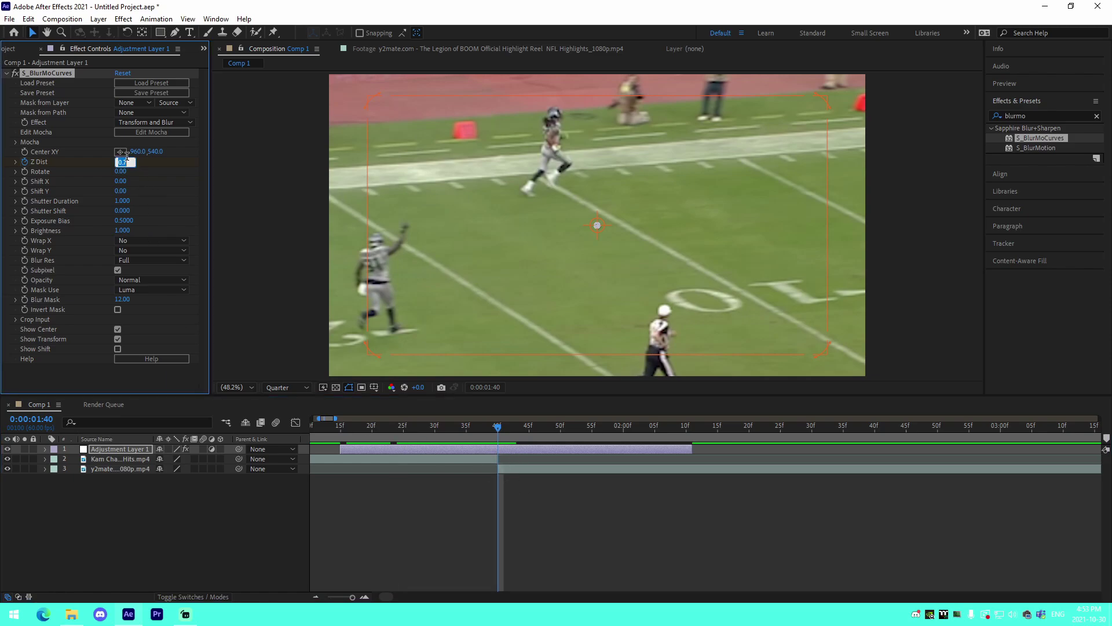
{"action": "type", "text": "1.4"}
{"action": "key", "text": "Return"}
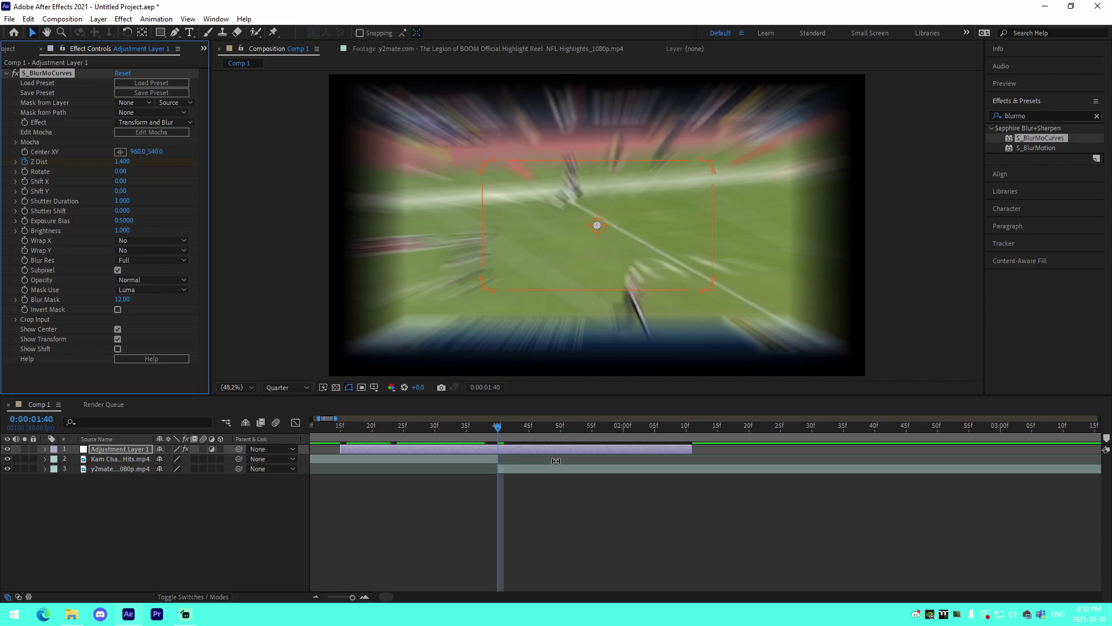
- Return the Z Dist to 1 with a keyframe at 0:00:01:55
{"action": "key", "text": "space"}
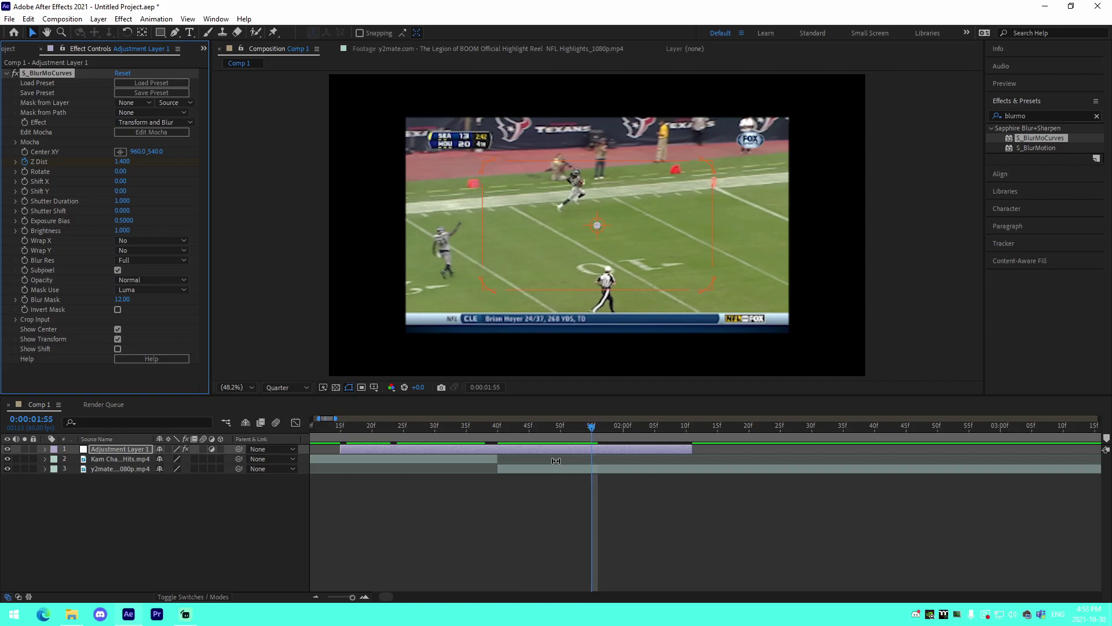
{"action": "left_click", "coordinate": [122, 161]}
{"action": "type", "text": "1"}
{"action": "key", "text": "Return"}
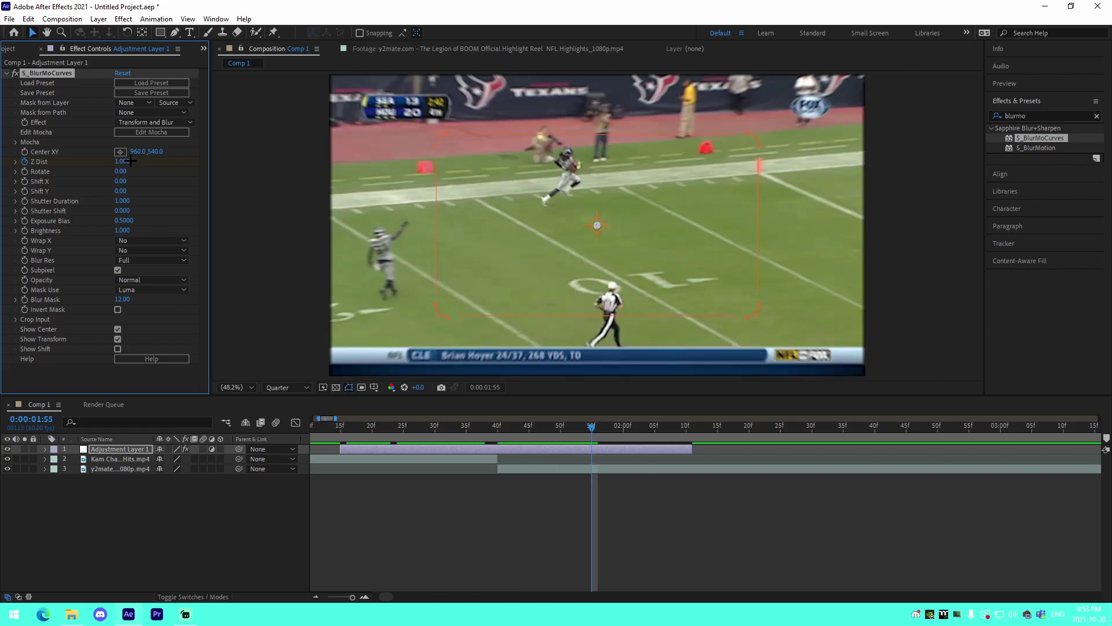
- Reveal the adjustment layer's keyframes in the timeline and scrub through the transition up to 0:00:01:56
{"action": "key", "text": "u"}
{"action": "left_click", "coordinate": [417, 456]}
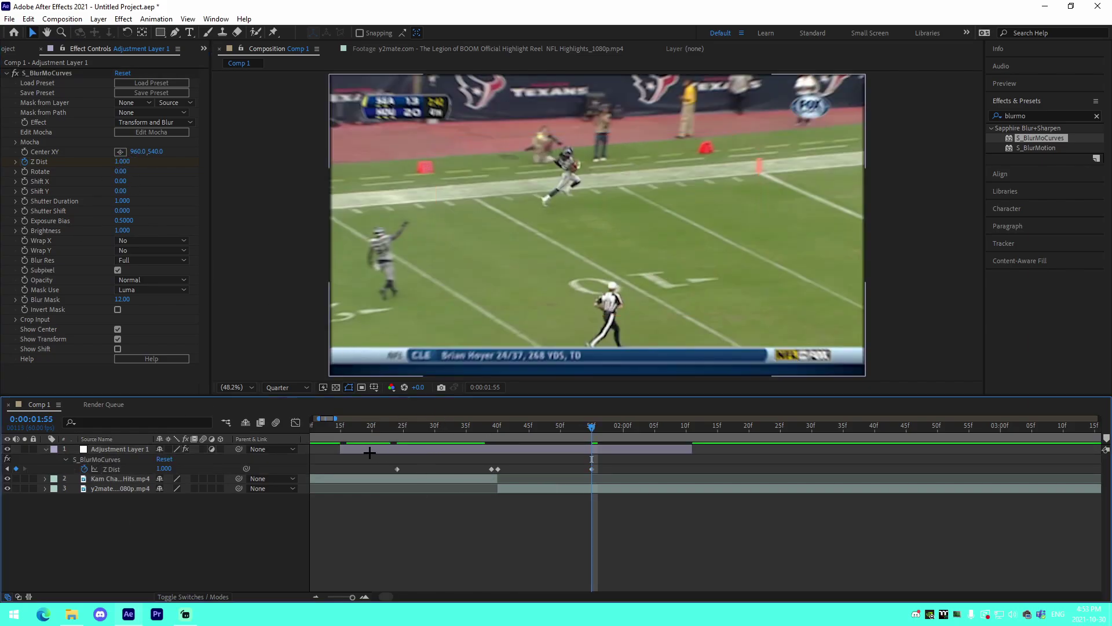
{"action": "left_click_drag", "start_coordinate": [370, 452], "coordinate": [518, 472]}
{"action": "key", "text": "ctrl+z"}
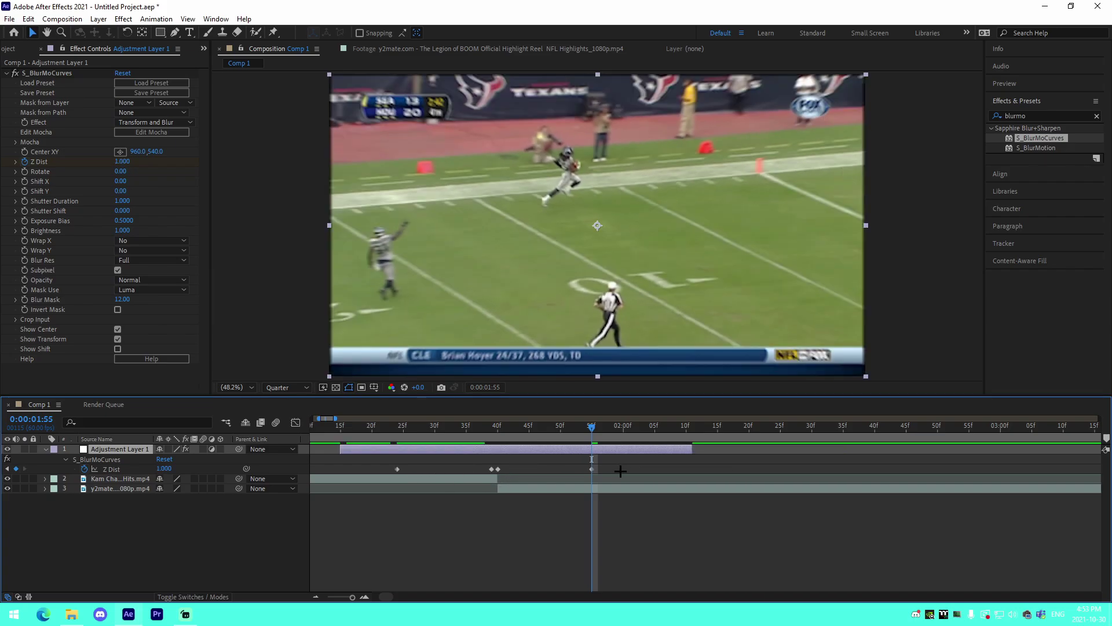
{"action": "left_click_drag", "start_coordinate": [391, 429], "coordinate": [598, 470]}
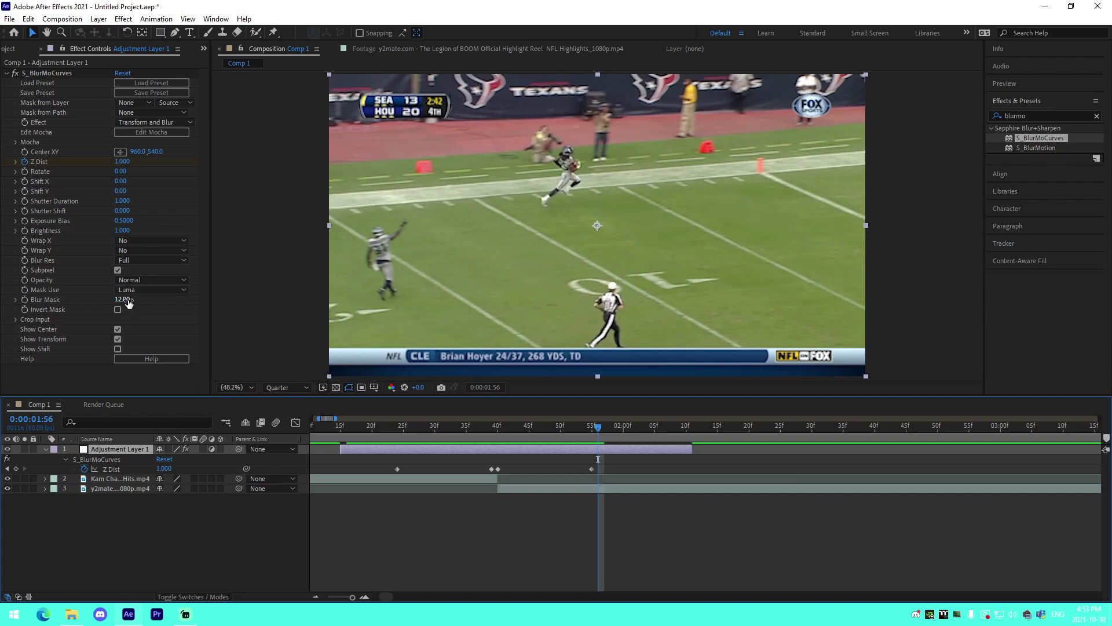
- Set both Wrap X and Wrap Y of S_BlurMoCurves to Reflect and check the frame at 0:00:01:45
{"action": "left_click", "coordinate": [123, 240]}
{"action": "left_click", "coordinate": [139, 279]}
{"action": "left_click", "coordinate": [123, 249]}
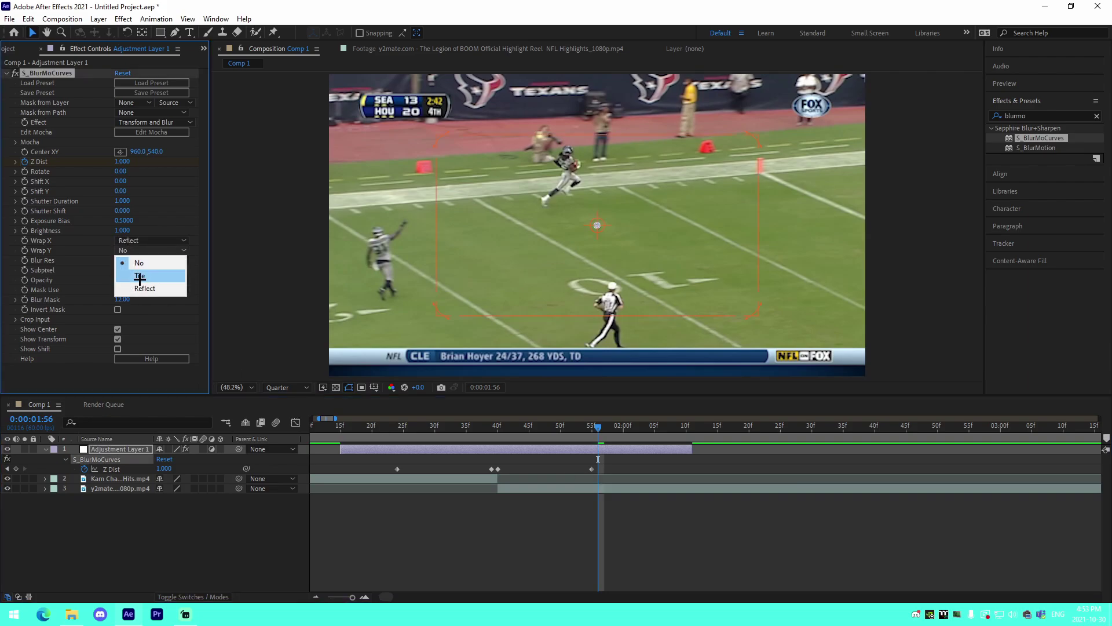
{"action": "left_click", "coordinate": [139, 282]}
{"action": "left_click", "coordinate": [529, 426]}
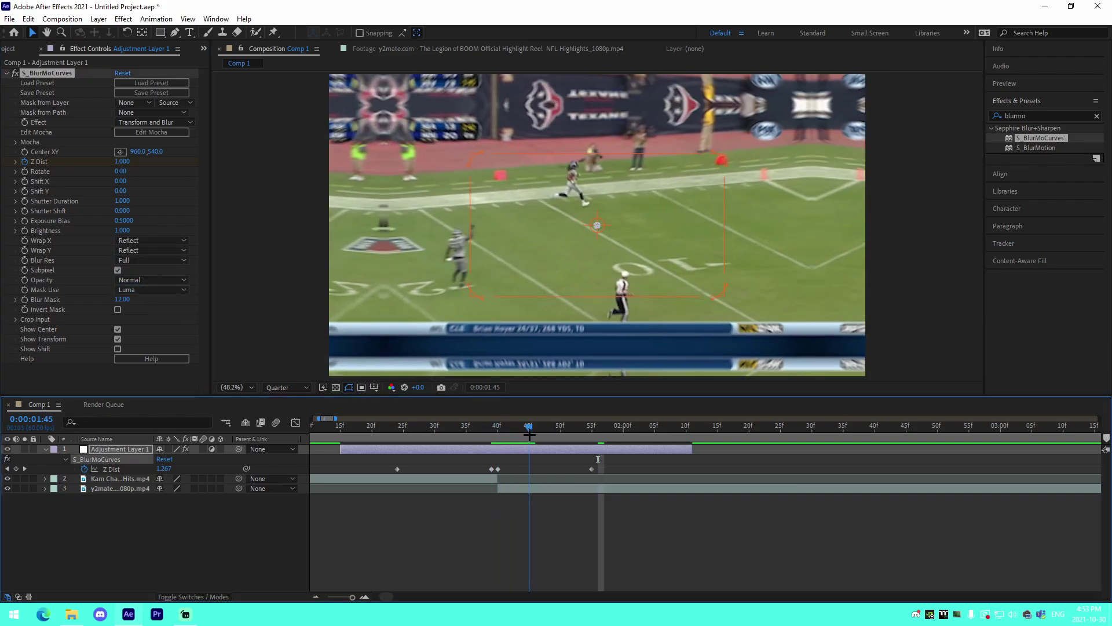
- Apply Easy Ease to all four Z Dist keyframes and shape their value graph so it is flat at the ends and steepest at the cut
{"action": "mouse_move", "coordinate": [632, 463]}
{"action": "left_mouse_down"}
{"action": "mouse_move", "coordinate": [414, 472]}
{"action": "mouse_move", "coordinate": [644, 476]}
{"action": "left_mouse_up"}
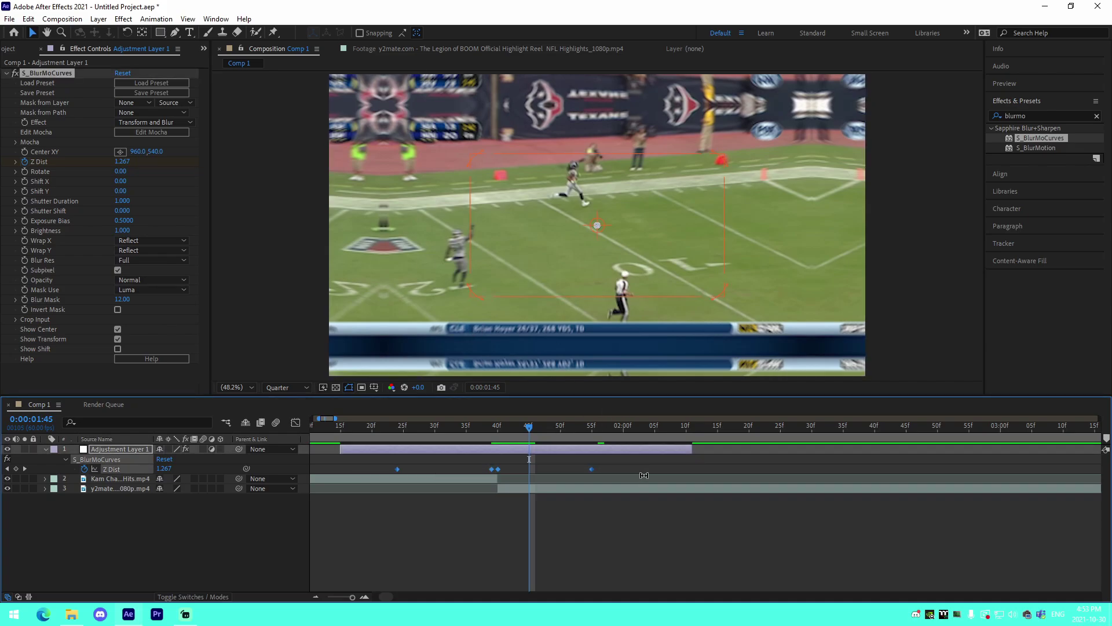
{"action": "key", "text": "F9"}
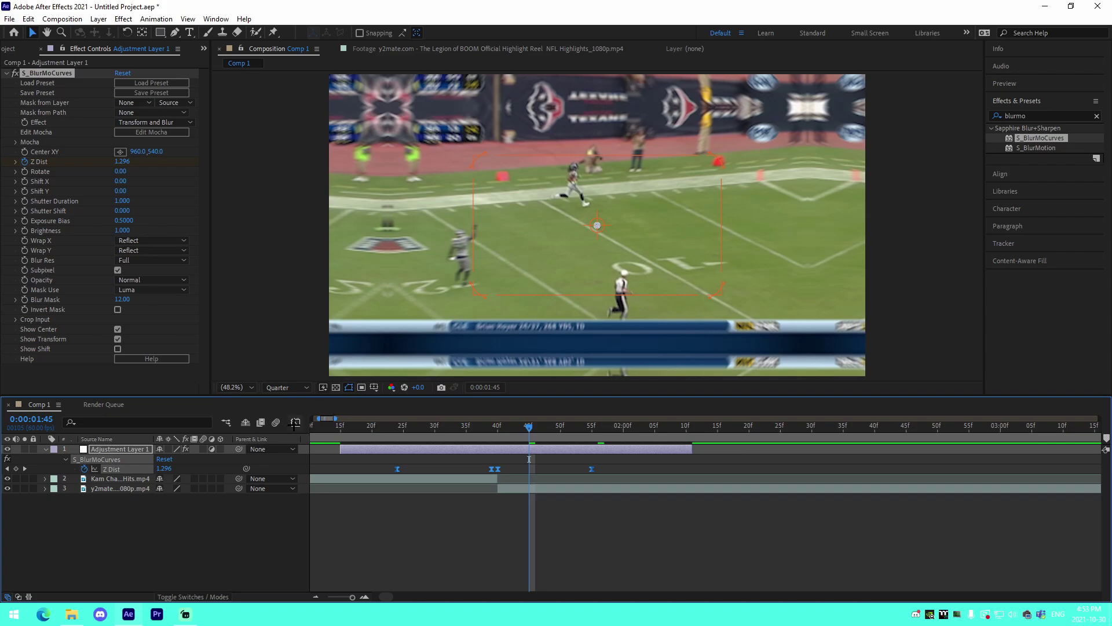
{"action": "left_click", "coordinate": [295, 423]}
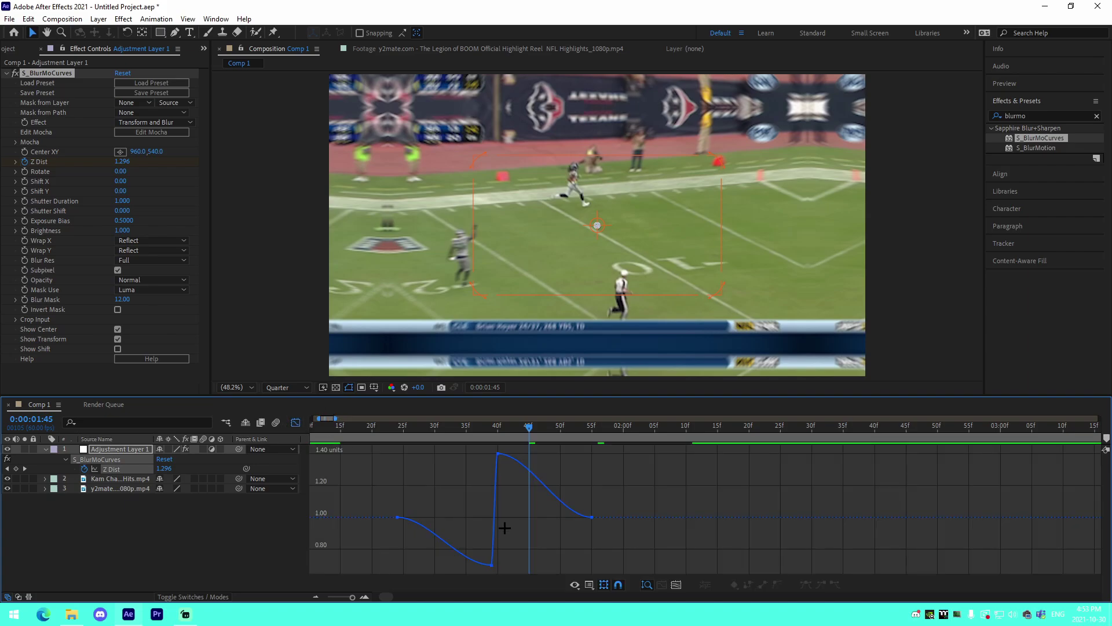
{"action": "left_click", "coordinate": [410, 521]}
{"action": "left_click_drag", "start_coordinate": [429, 519], "coordinate": [480, 518]}
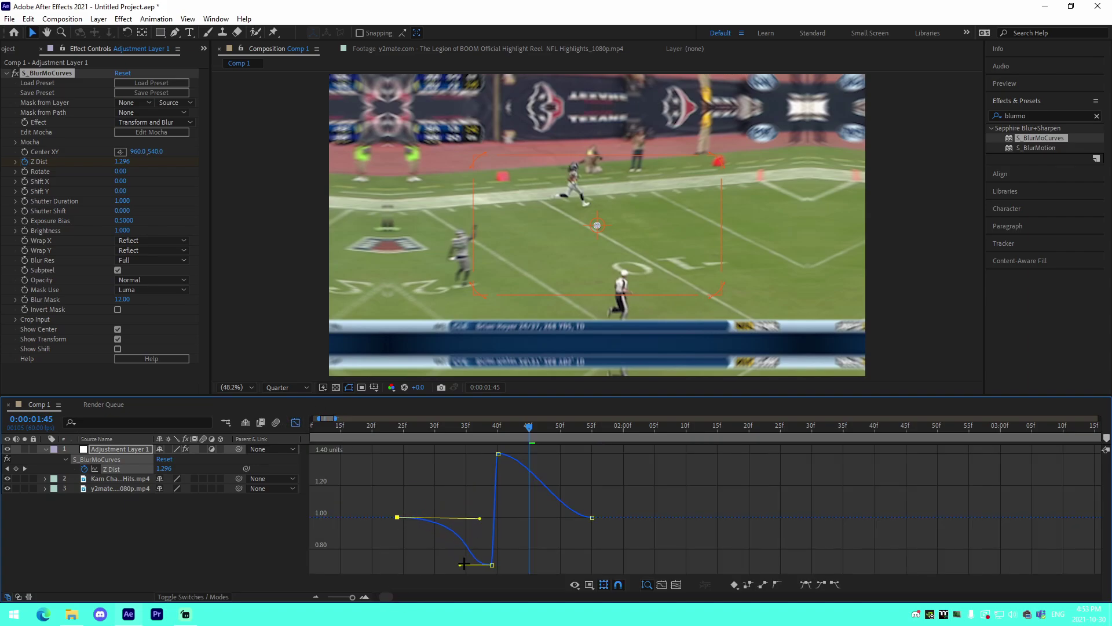
{"action": "left_click_drag", "start_coordinate": [461, 564], "coordinate": [491, 520]}
{"action": "left_click", "coordinate": [498, 453]}
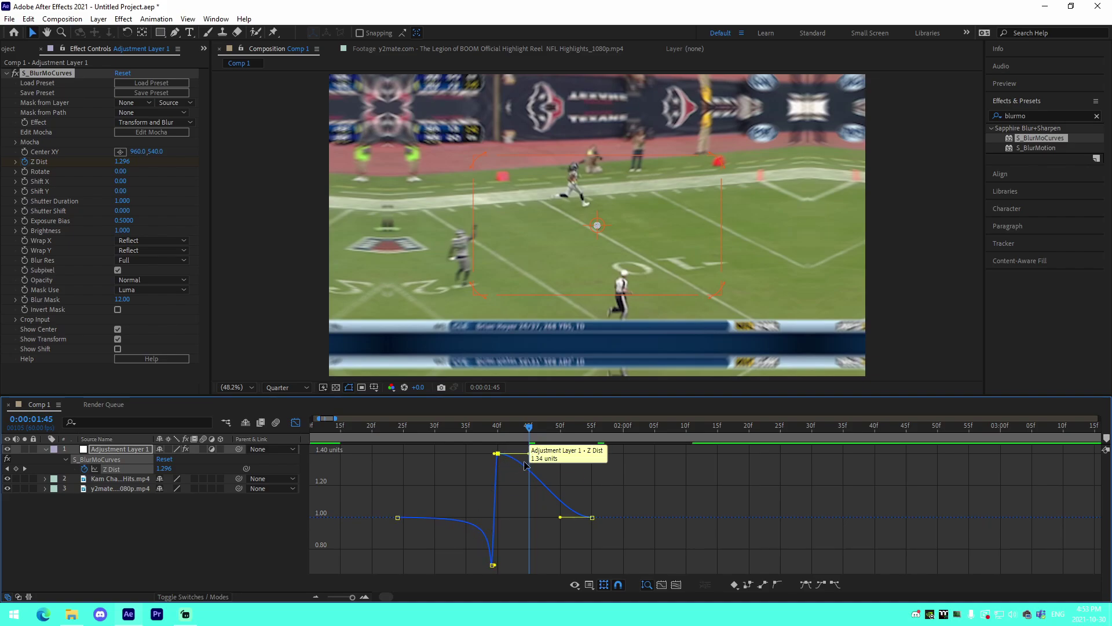
{"action": "left_click_drag", "start_coordinate": [528, 454], "coordinate": [505, 516]}
- Preview the eased zoom transition across the cut and return to the timeline's keyframe view
{"action": "left_click", "coordinate": [369, 429]}
{"action": "key", "text": "space"}
{"action": "key", "text": "space"}
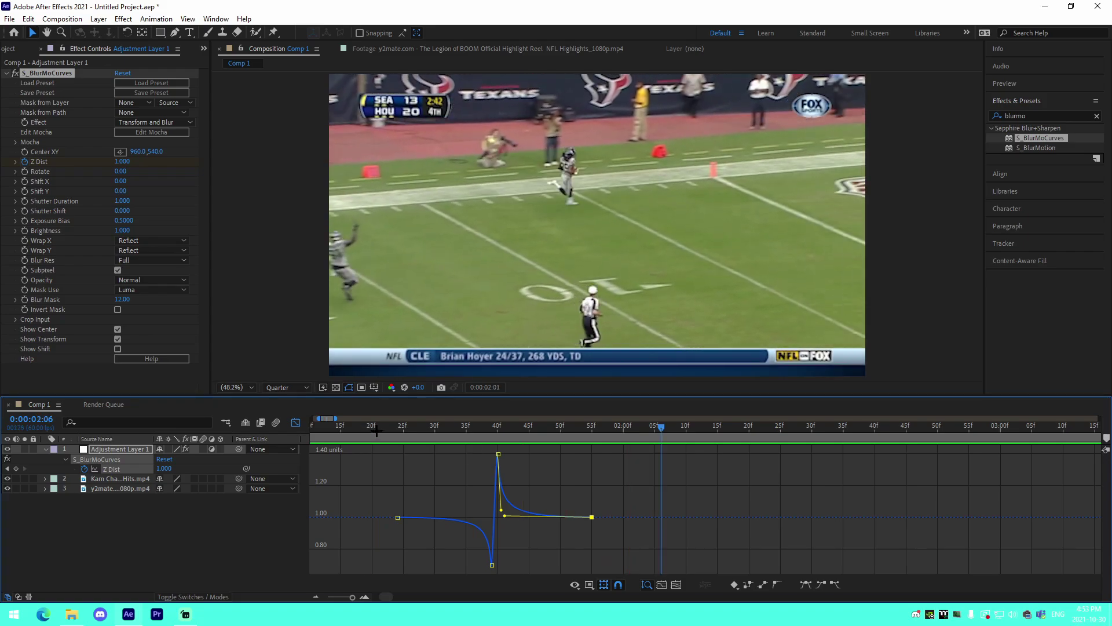
{"action": "left_click", "coordinate": [378, 431]}
{"action": "key", "text": "space"}
{"action": "left_click_drag", "start_coordinate": [379, 430], "coordinate": [481, 508]}
{"action": "left_click", "coordinate": [296, 421]}
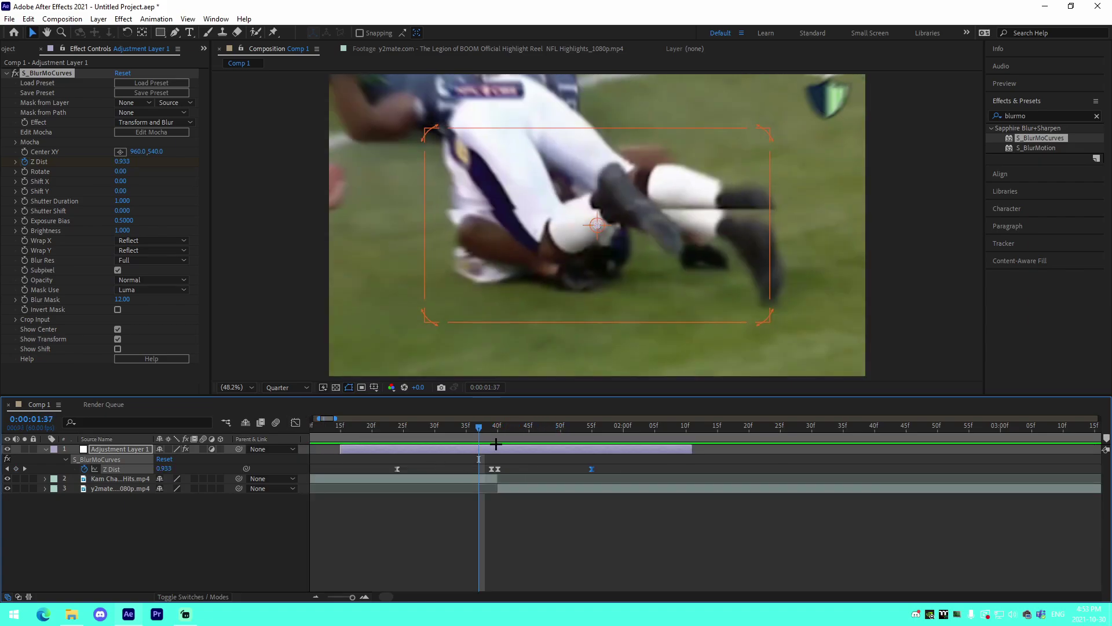
- Swap the two middle Z Dist keyframes so 1.4 falls on 0:00:01:39 and 0.7 on 0:00:01:40
{"action": "key", "text": "k"}
{"action": "left_click", "coordinate": [493, 460]}
{"action": "mouse_move", "coordinate": [491, 469]}
{"action": "left_mouse_down"}
{"action": "mouse_move", "coordinate": [516, 468]}
{"action": "mouse_move", "coordinate": [496, 469]}
{"action": "left_mouse_up"}
{"action": "left_click", "coordinate": [507, 471]}
{"action": "left_click", "coordinate": [505, 469]}
{"action": "left_click", "coordinate": [517, 469]}
- Reshape the value graph of the swapped Z Dist keyframes with long ease handles so it peaks sharply around the cut
{"action": "left_click_drag", "start_coordinate": [597, 475], "coordinate": [385, 462]}
{"action": "left_click", "coordinate": [292, 419]}
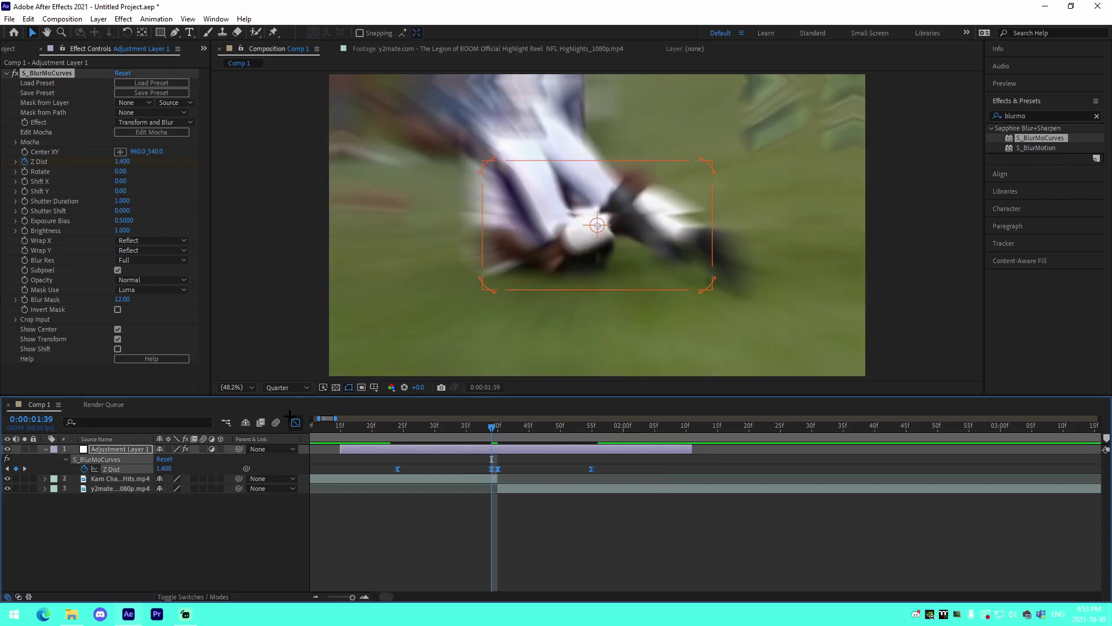
{"action": "left_click", "coordinate": [398, 518]}
{"action": "left_click_drag", "start_coordinate": [464, 455], "coordinate": [485, 518]}
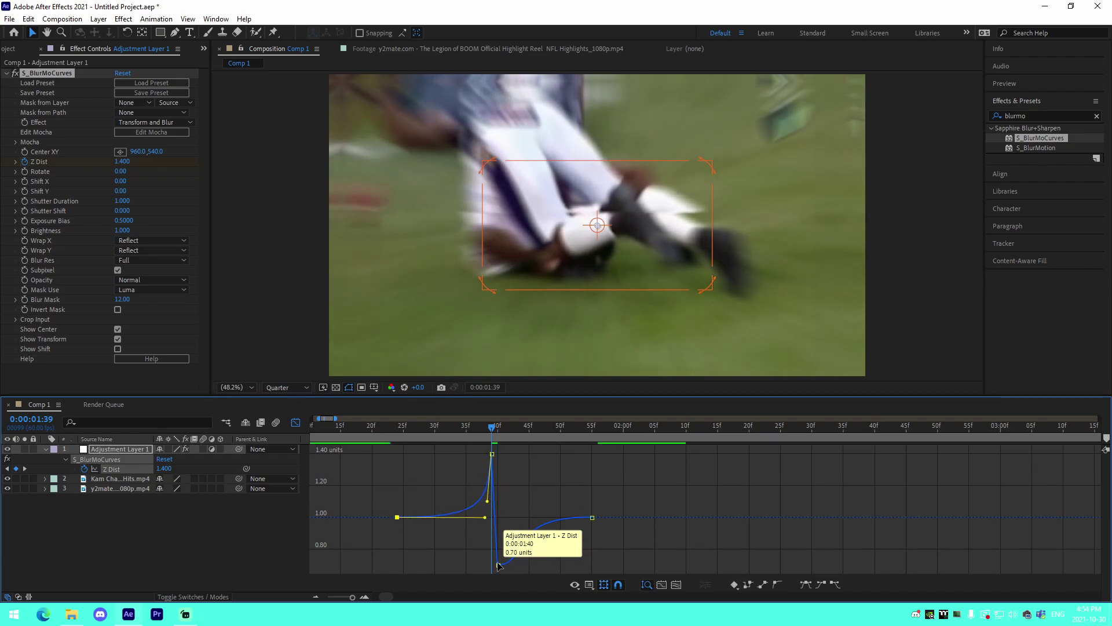
{"action": "left_click", "coordinate": [450, 471]}
- Play back the reversed zoom transition from about 0:00:01:23 through the cut
{"action": "left_click", "coordinate": [386, 429]}
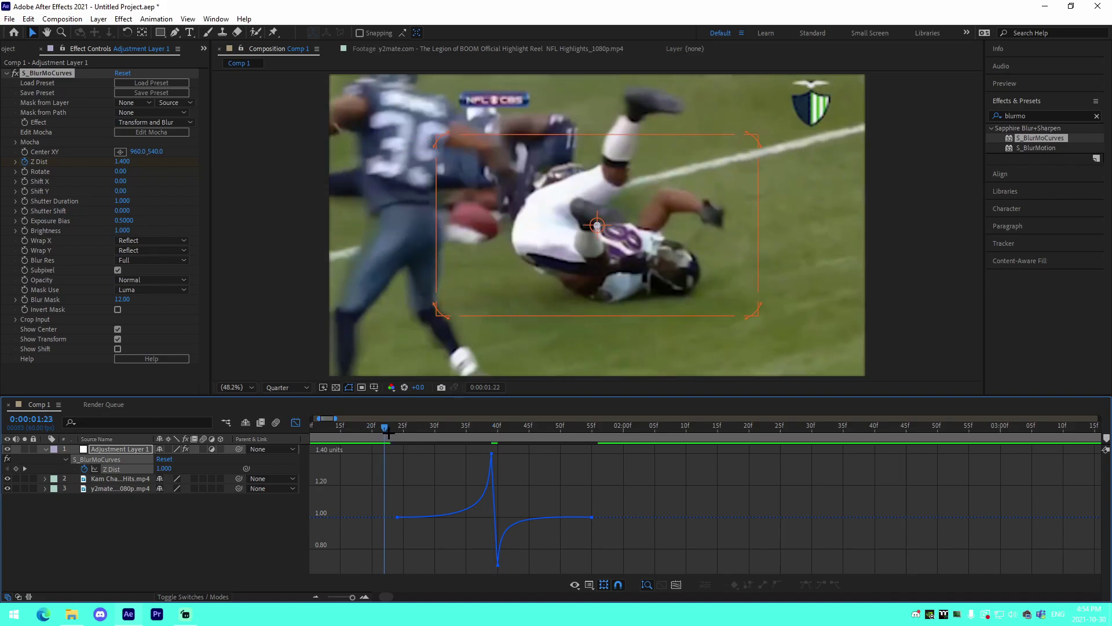
{"action": "key", "text": "space"}
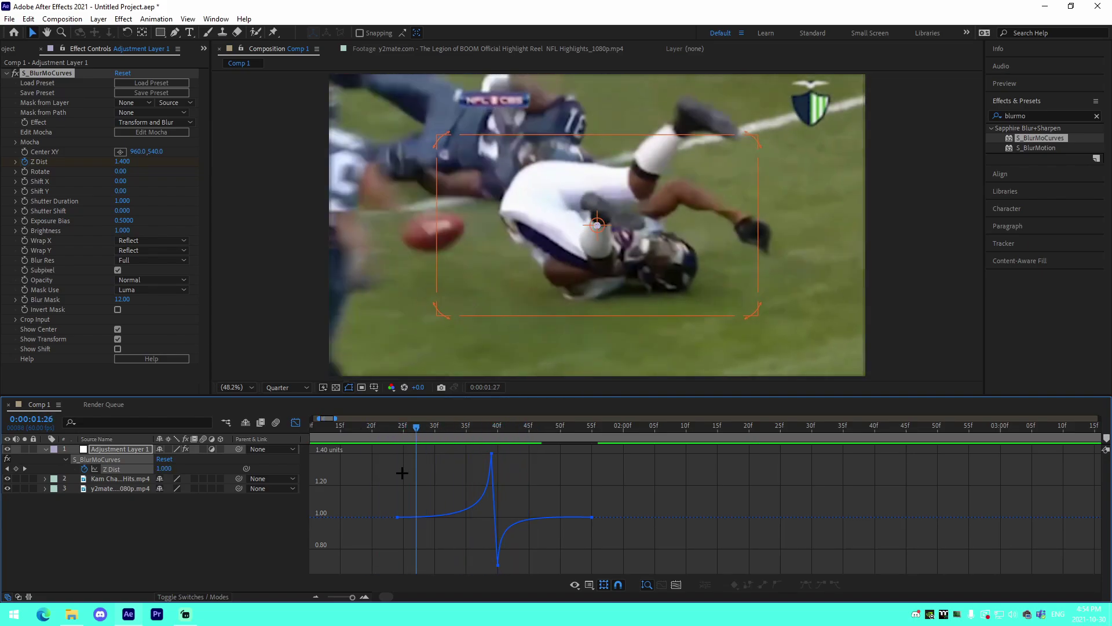
{"action": "key", "text": "space"}
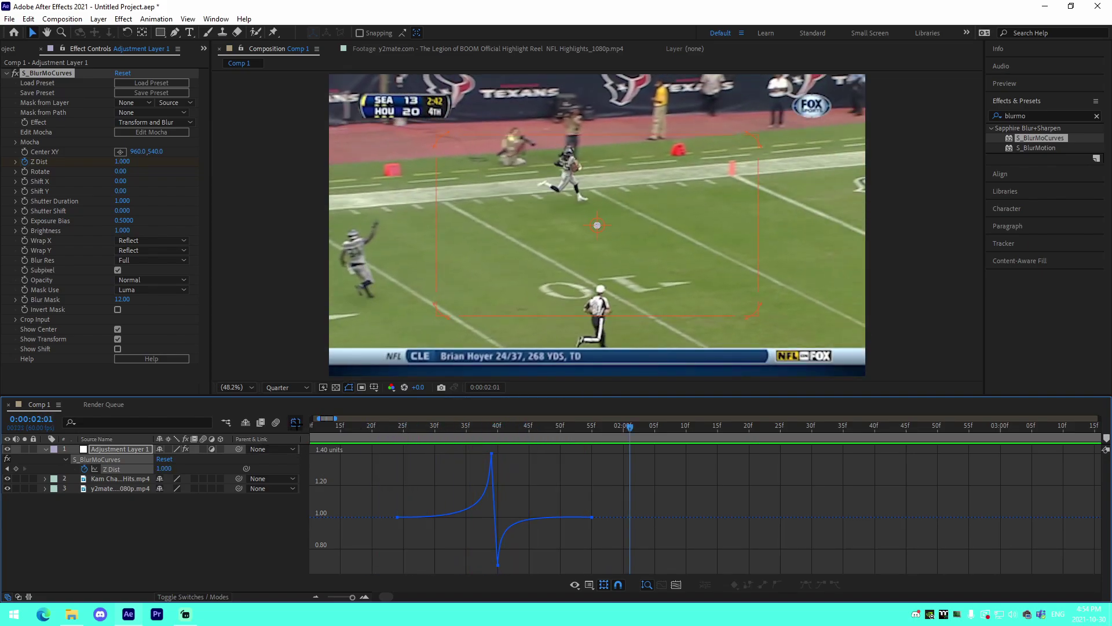
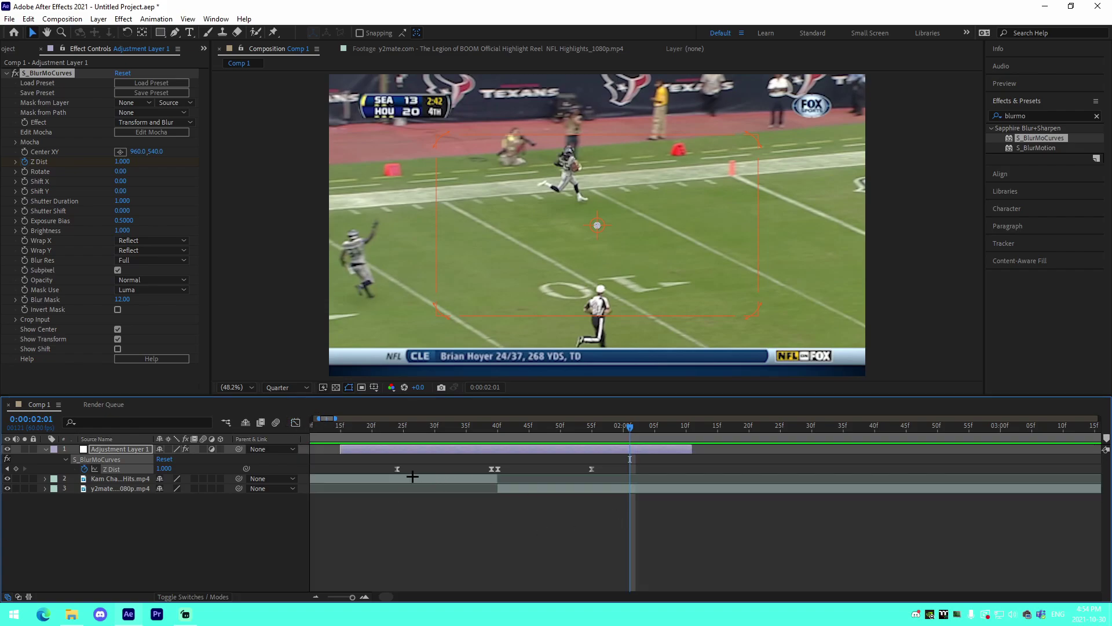
- Remove all Z Dist keyframes and keyframe Shift X at 850 on 0:00:01:39, the frame before the cut
{"action": "left_click", "coordinate": [23, 162]}
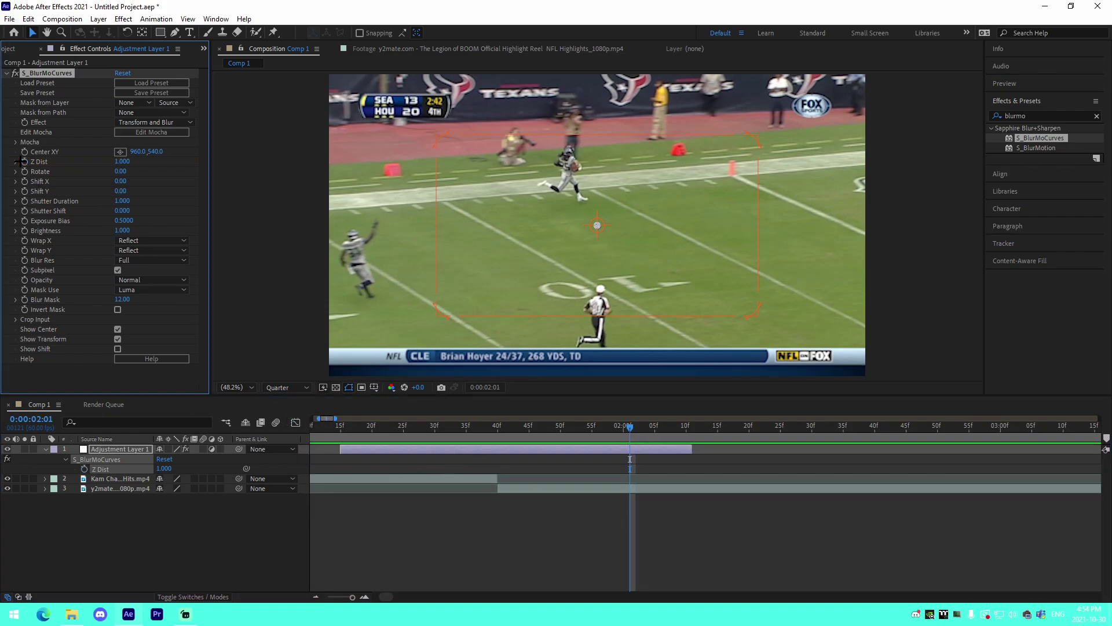
{"action": "left_click", "coordinate": [497, 432]}
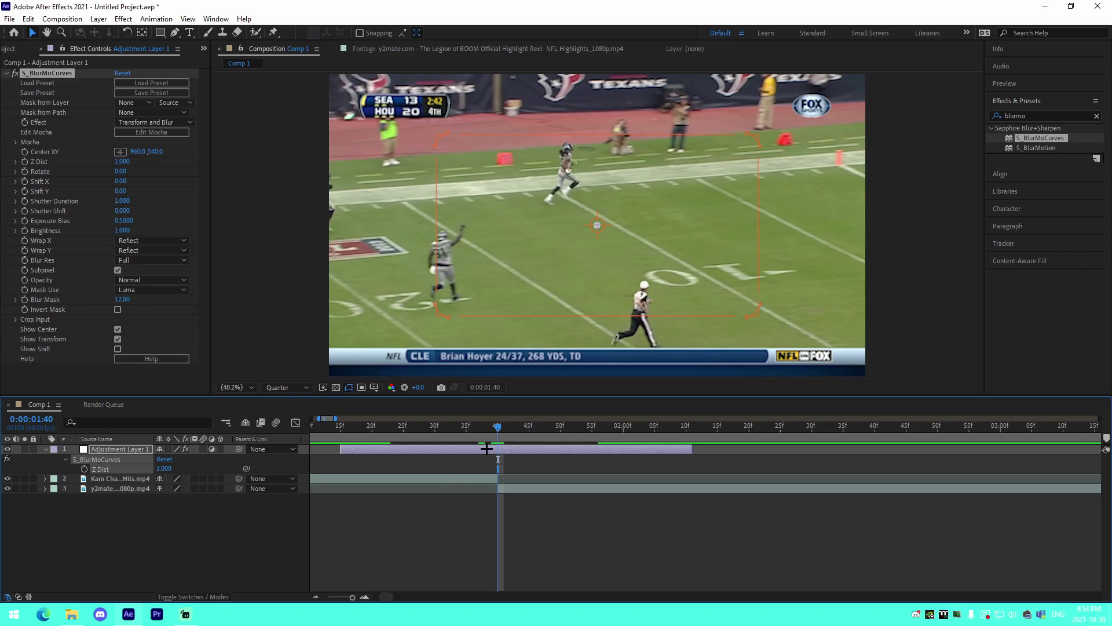
{"action": "left_click", "coordinate": [492, 429]}
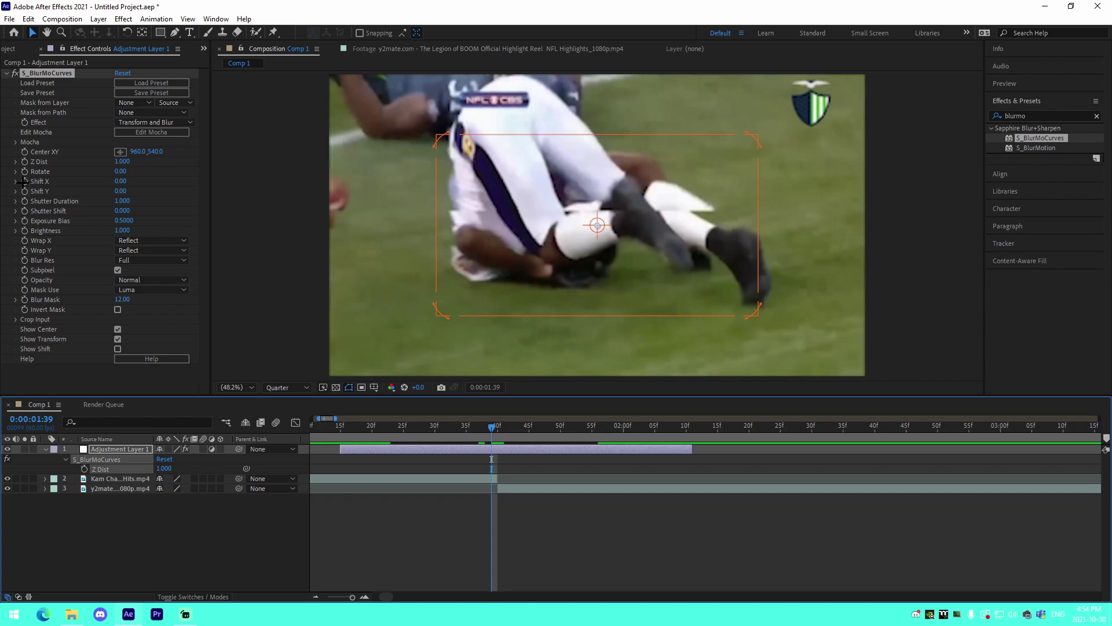
{"action": "left_click_drag", "start_coordinate": [120, 180], "coordinate": [206, 216]}
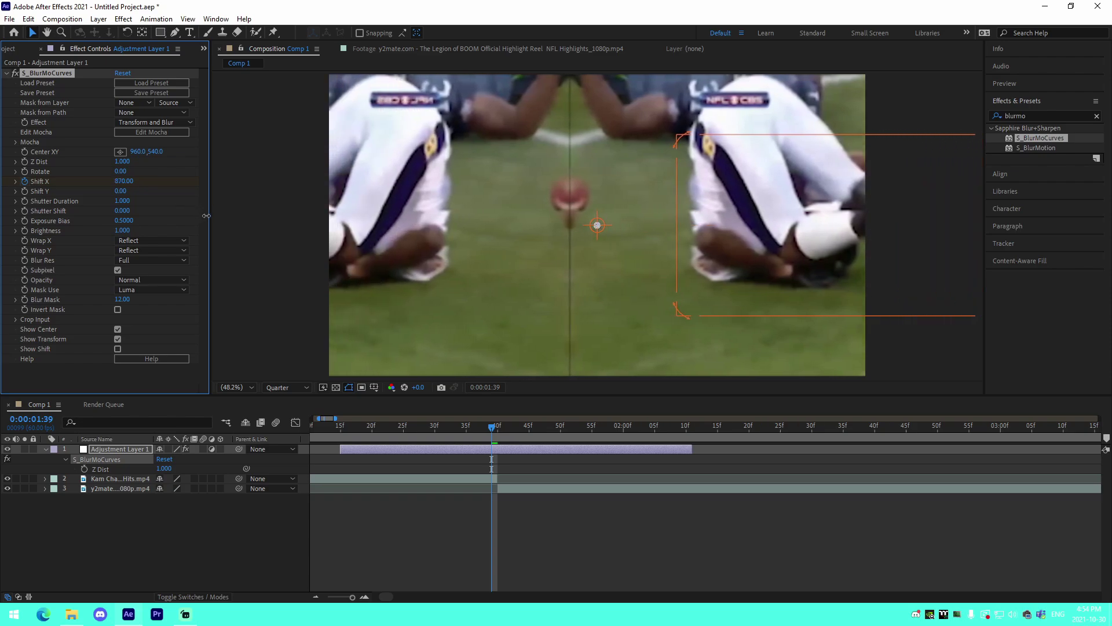
{"action": "left_click", "coordinate": [123, 181]}
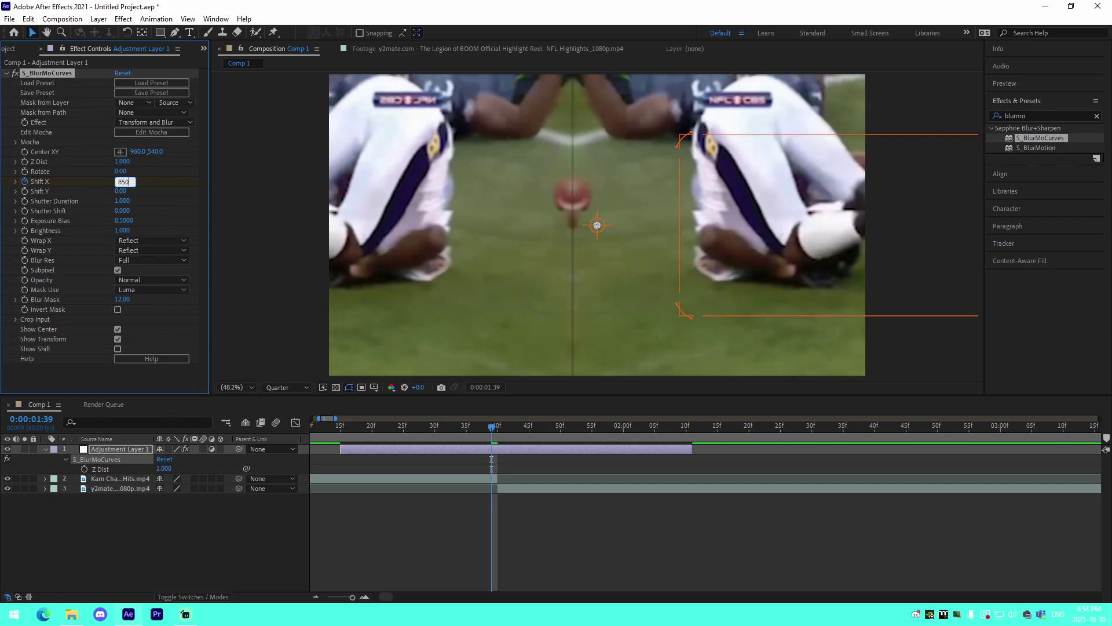
{"action": "key", "text": "Return"}
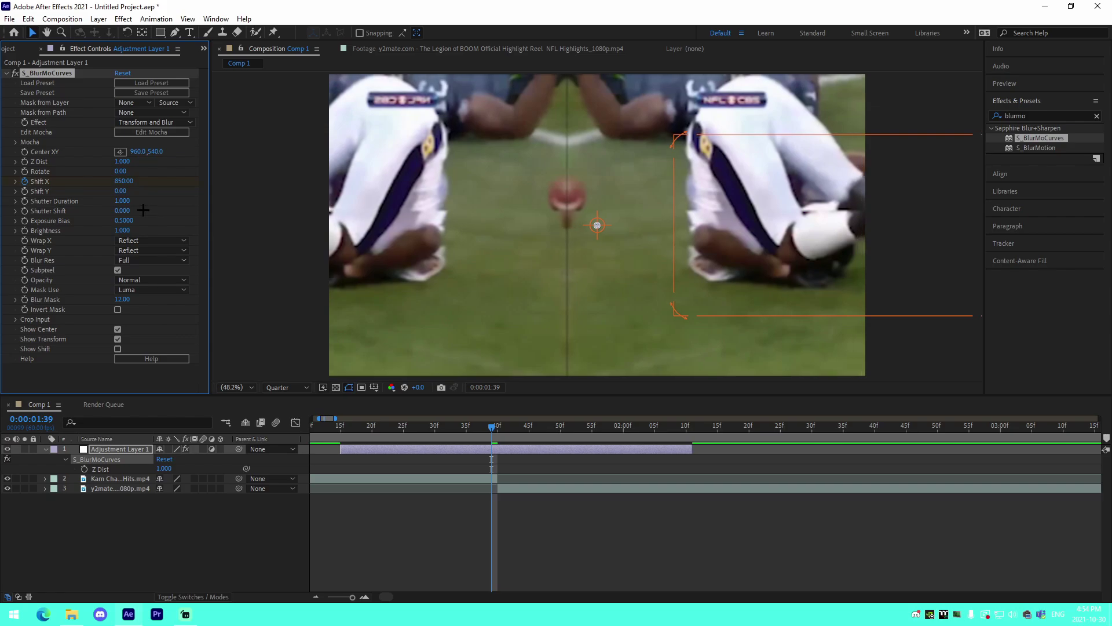
- Keyframe Shift X at -850 on 0:00:01:40 and at 0 on 0:00:01:55
{"action": "left_click", "coordinate": [497, 432]}
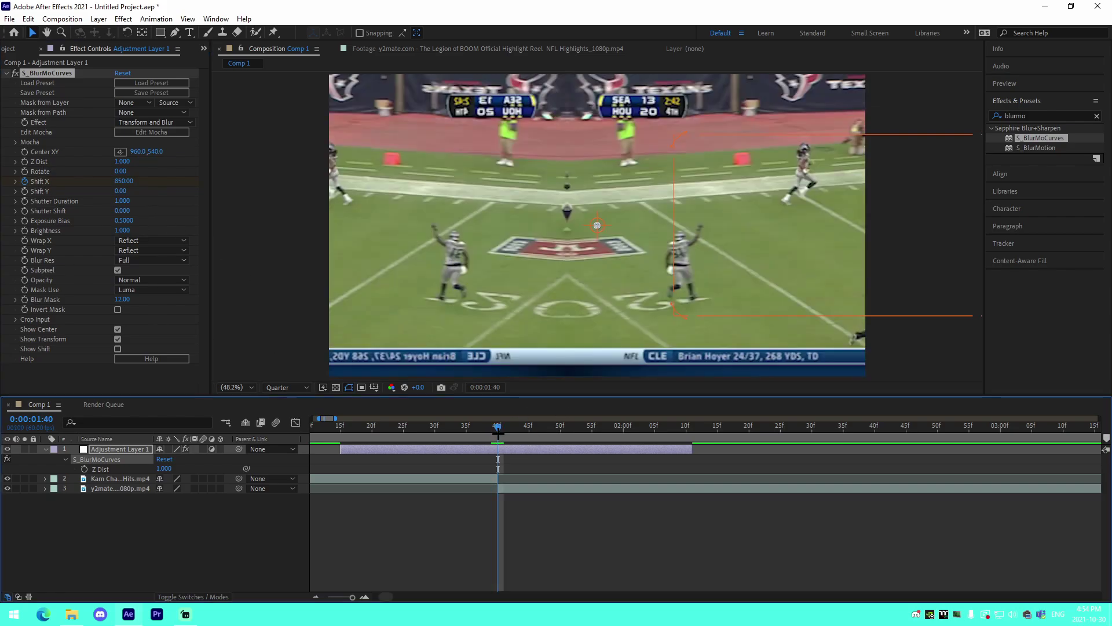
{"action": "left_click", "coordinate": [123, 181]}
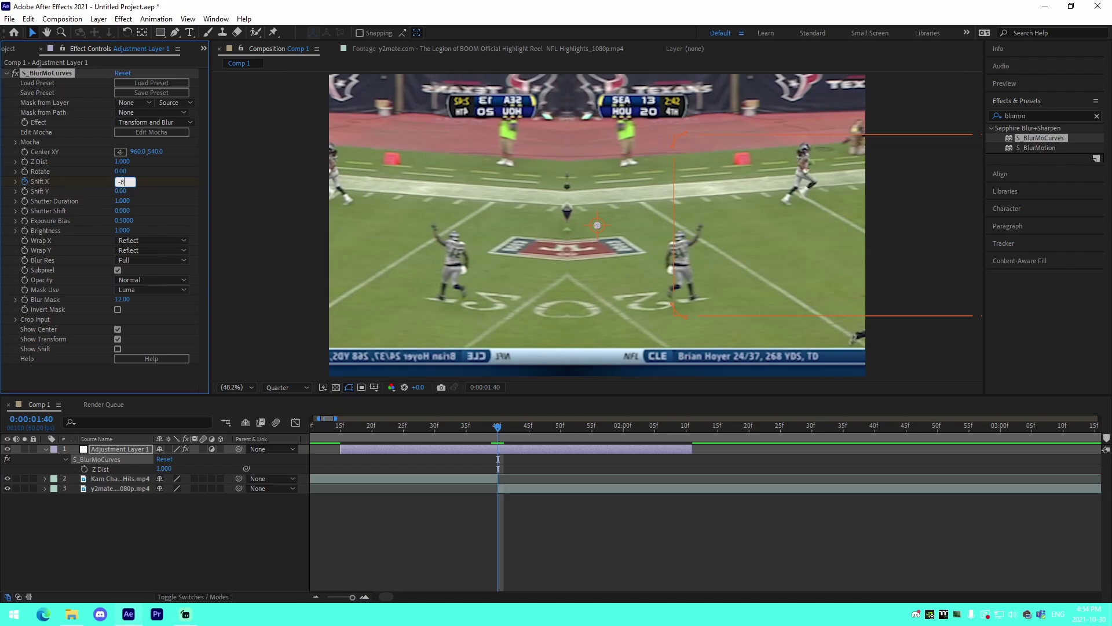
{"action": "type", "text": "-850"}
{"action": "key", "text": "Return"}
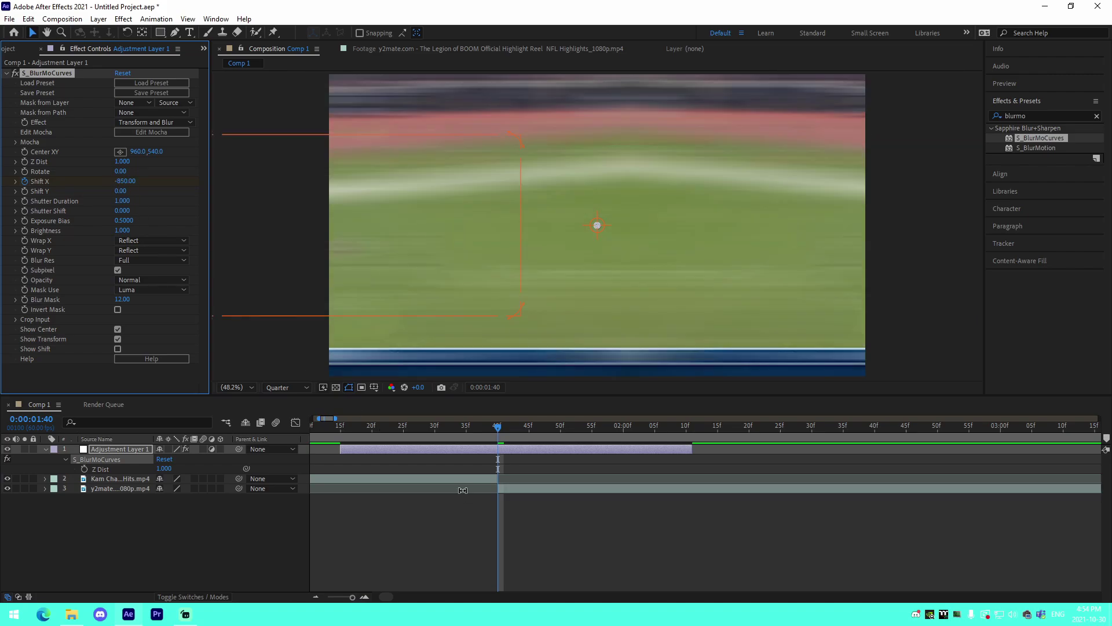
{"action": "key", "text": "space"}
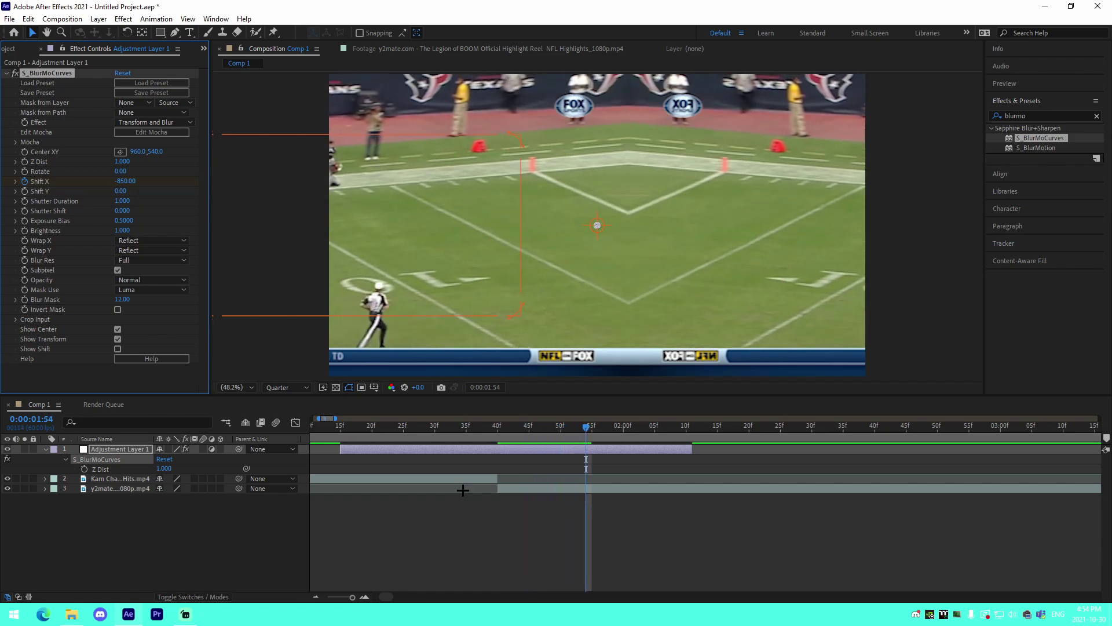
{"action": "left_click", "coordinate": [131, 182]}
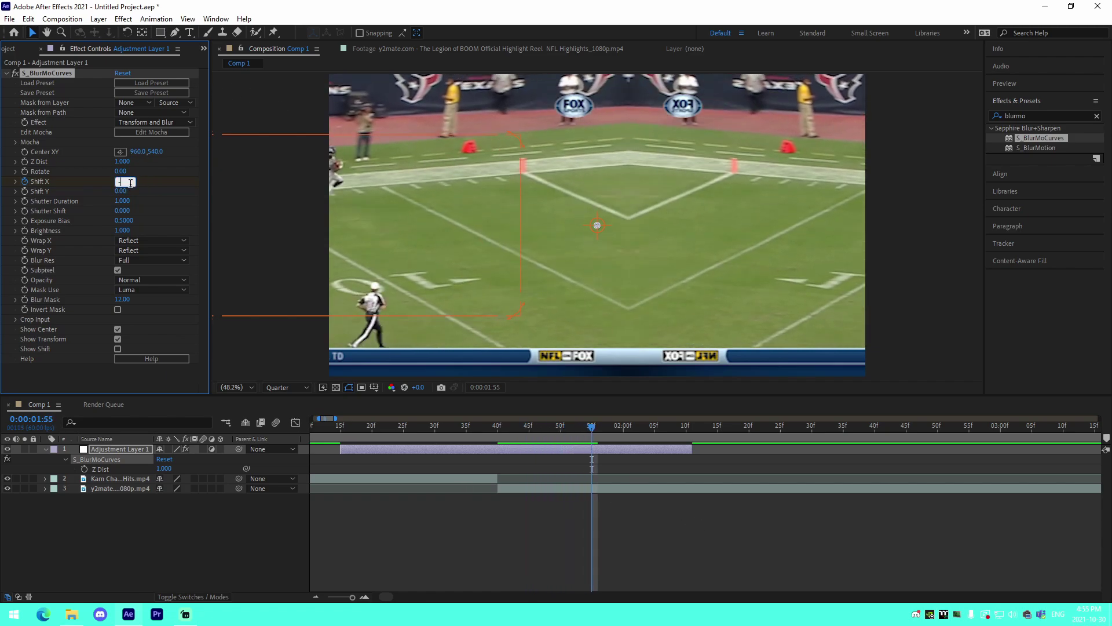
- Keyframe Shift X at 0 on 0:00:01:24, before the cut
{"action": "left_click", "coordinate": [497, 425]}
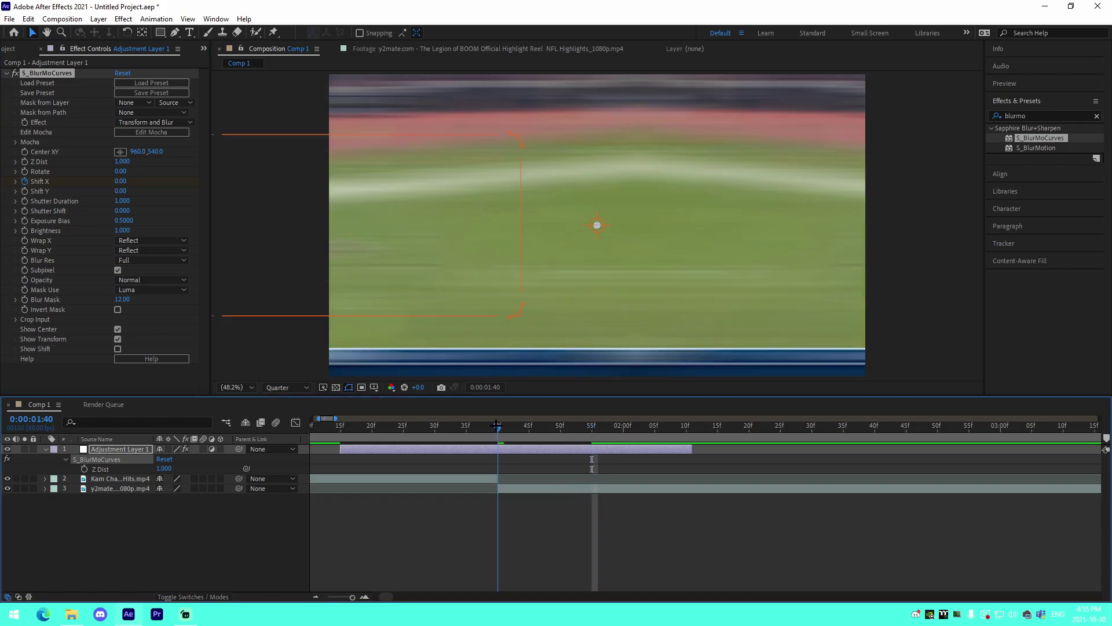
{"action": "key", "text": "Page_Up"}
{"action": "key", "text": "Page_Up"}
{"action": "key", "text": "Page_Up"}
{"action": "key", "text": "Page_Up"}
{"action": "key", "text": "Page_Up"}
{"action": "key", "text": "Page_Up"}
{"action": "key", "text": "Page_Up"}
{"action": "key", "text": "Page_Up"}
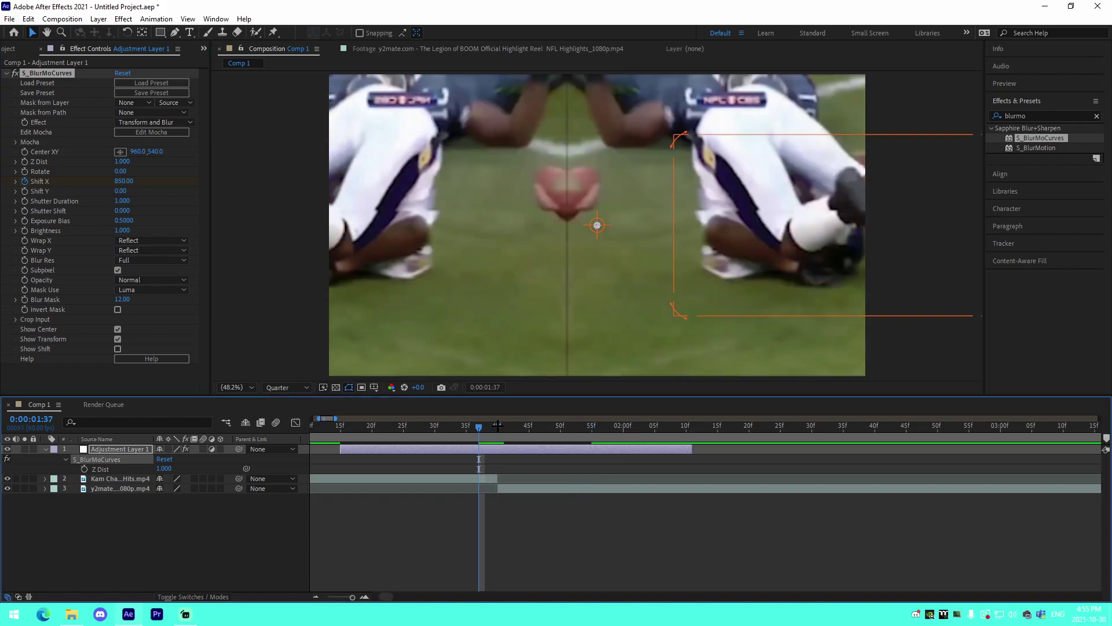
{"action": "key", "text": "Page_Up"}
{"action": "key", "text": "Page_Up"}
{"action": "key", "text": "Page_Up"}
{"action": "key", "text": "Page_Up"}
{"action": "key", "text": "Page_Up"}
{"action": "key", "text": "Page_Up"}
{"action": "key", "text": "Page_Up"}
{"action": "key", "text": "Page_Up"}
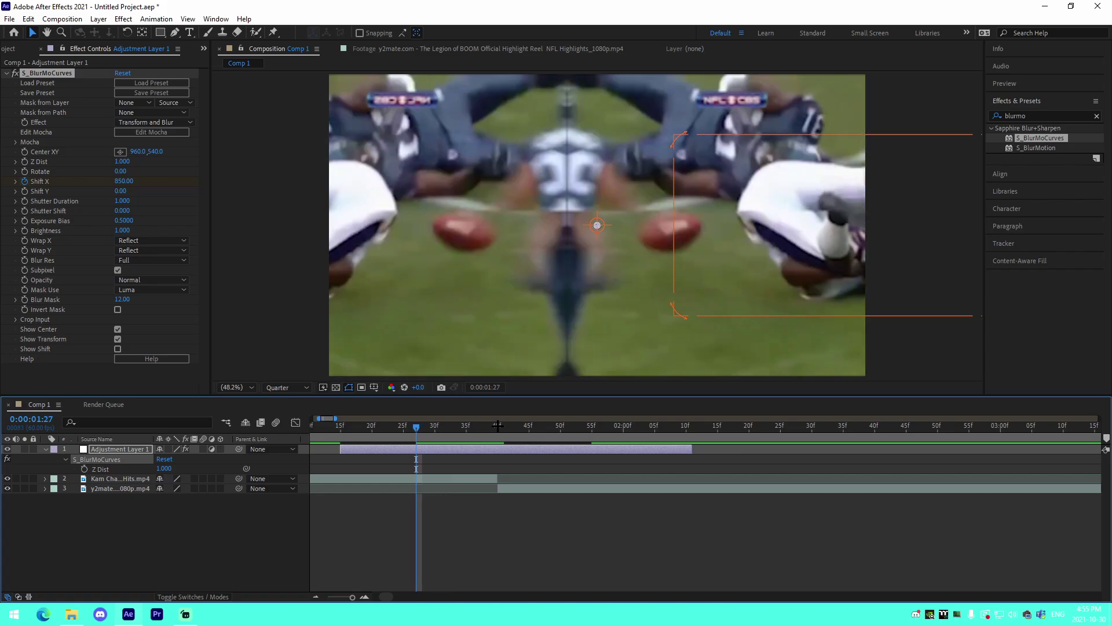
{"action": "left_click", "coordinate": [124, 180]}
{"action": "type", "text": "0"}
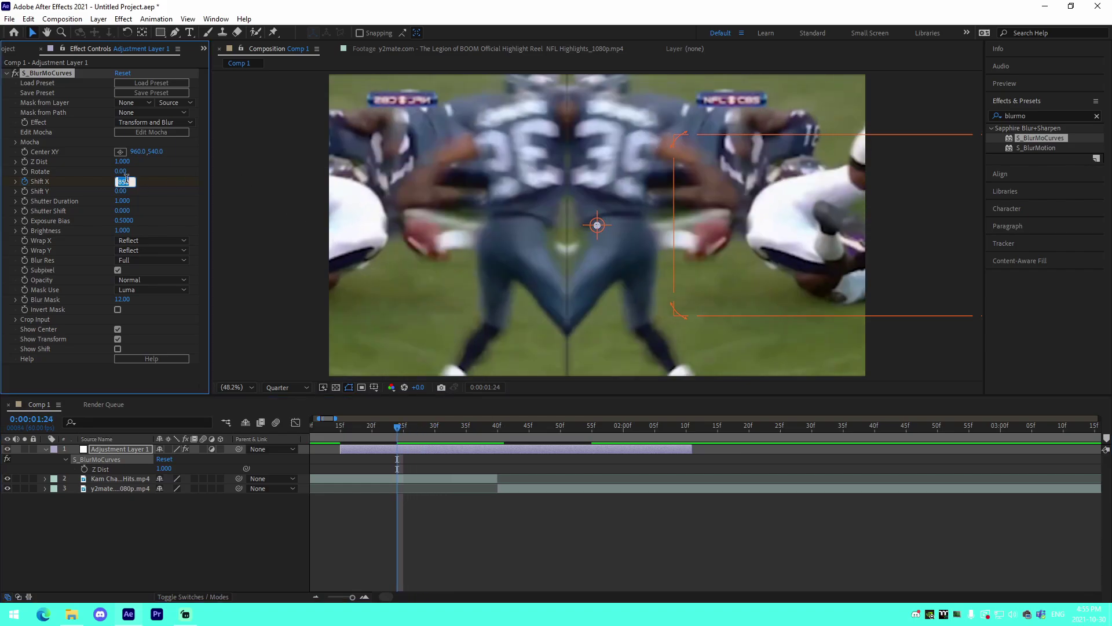
{"action": "key", "text": "Return"}
- Reveal the Shift X keyframes, apply Easy Ease to all of them and show their value graph
{"action": "left_click_drag", "start_coordinate": [406, 418], "coordinate": [609, 421]}
{"action": "key", "text": "u"}
{"action": "left_click_drag", "start_coordinate": [384, 461], "coordinate": [632, 476]}
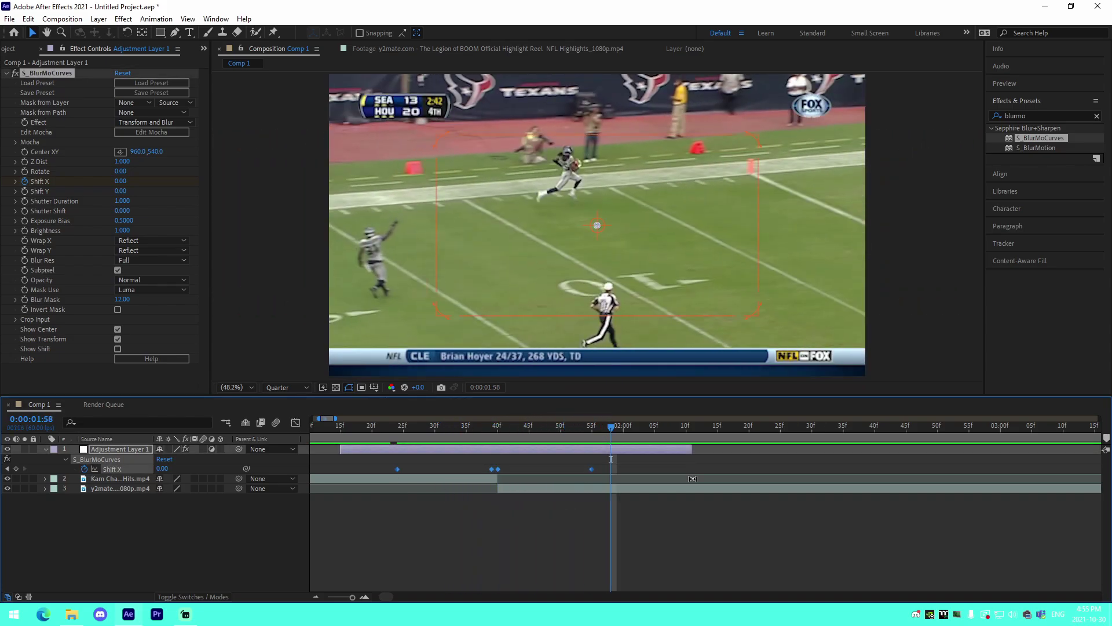
{"action": "left_click", "coordinate": [295, 423]}
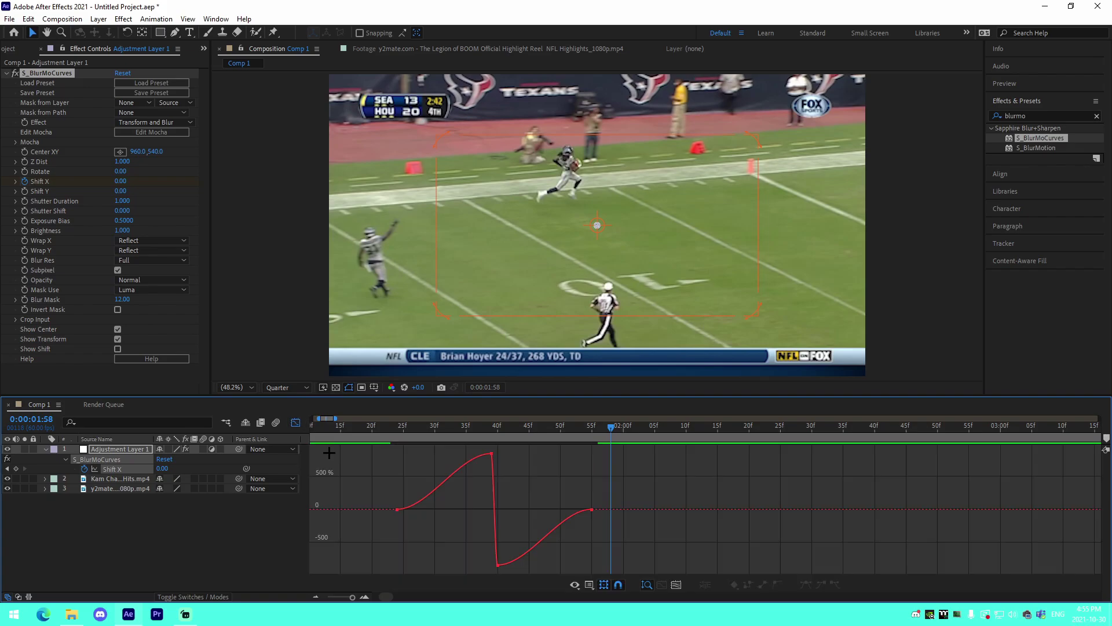
- Reshape the Shift X value graph with long ease handles so both curves turn sharply at the cut
{"action": "left_click", "coordinate": [398, 510]}
{"action": "left_click", "coordinate": [454, 511]}
{"action": "left_click", "coordinate": [404, 510]}
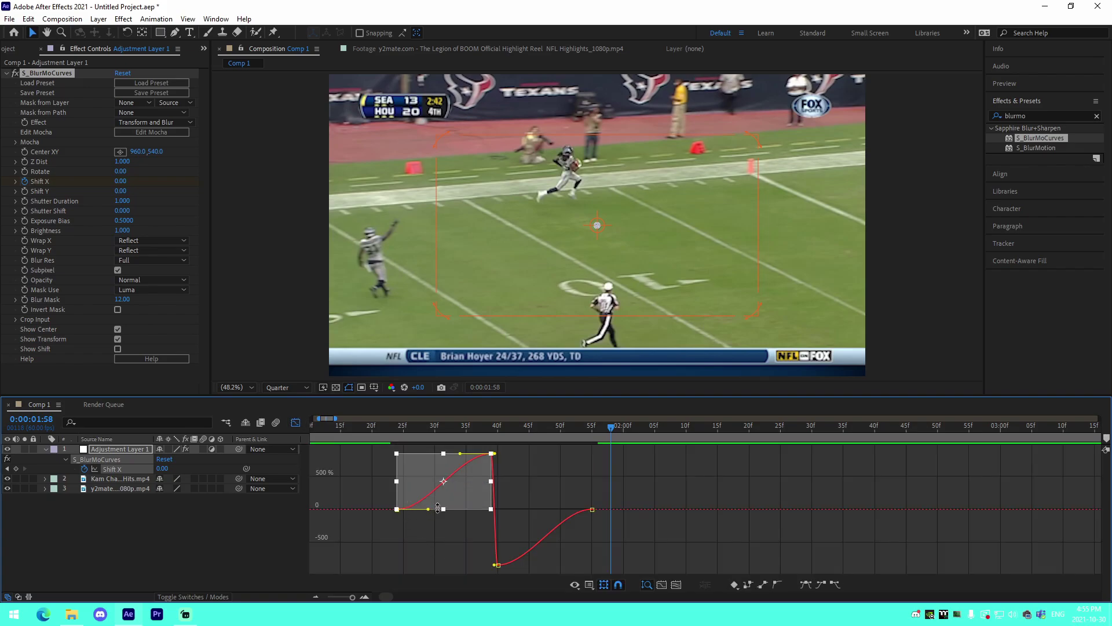
{"action": "left_click_drag", "start_coordinate": [428, 510], "coordinate": [481, 507]}
{"action": "left_click_drag", "start_coordinate": [460, 453], "coordinate": [487, 502]}
{"action": "left_click", "coordinate": [534, 482]}
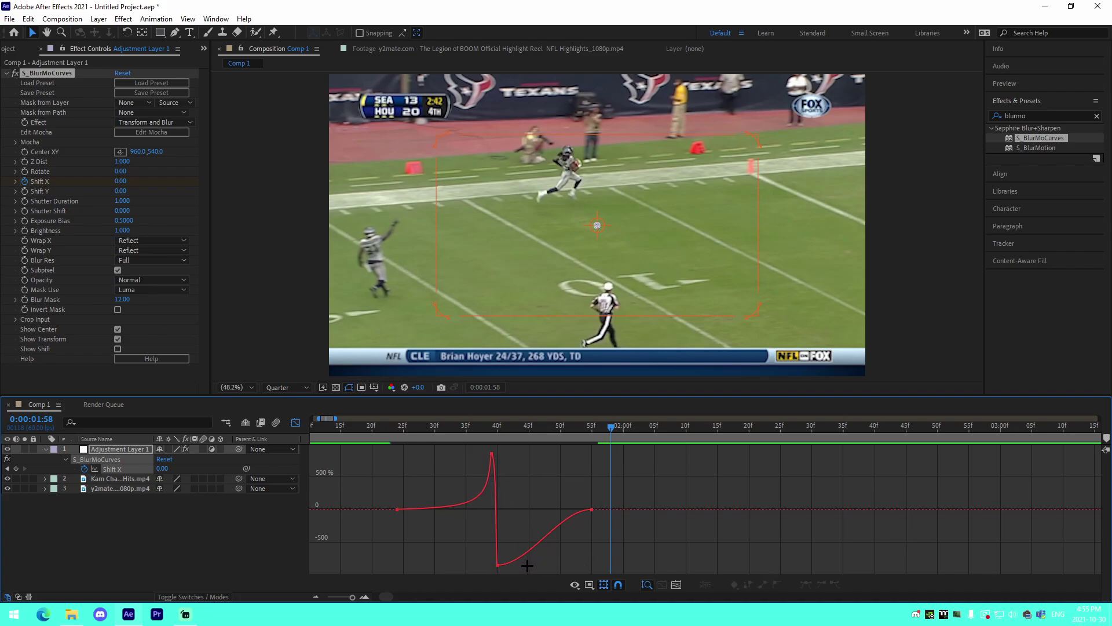
{"action": "left_click", "coordinate": [499, 565]}
{"action": "left_click_drag", "start_coordinate": [532, 565], "coordinate": [506, 510]}
- Play back the horizontal slide transition from 0:00:01:20 and scrub through the cut to 0:00:01:50
{"action": "left_click", "coordinate": [372, 431]}
{"action": "key", "text": "space"}
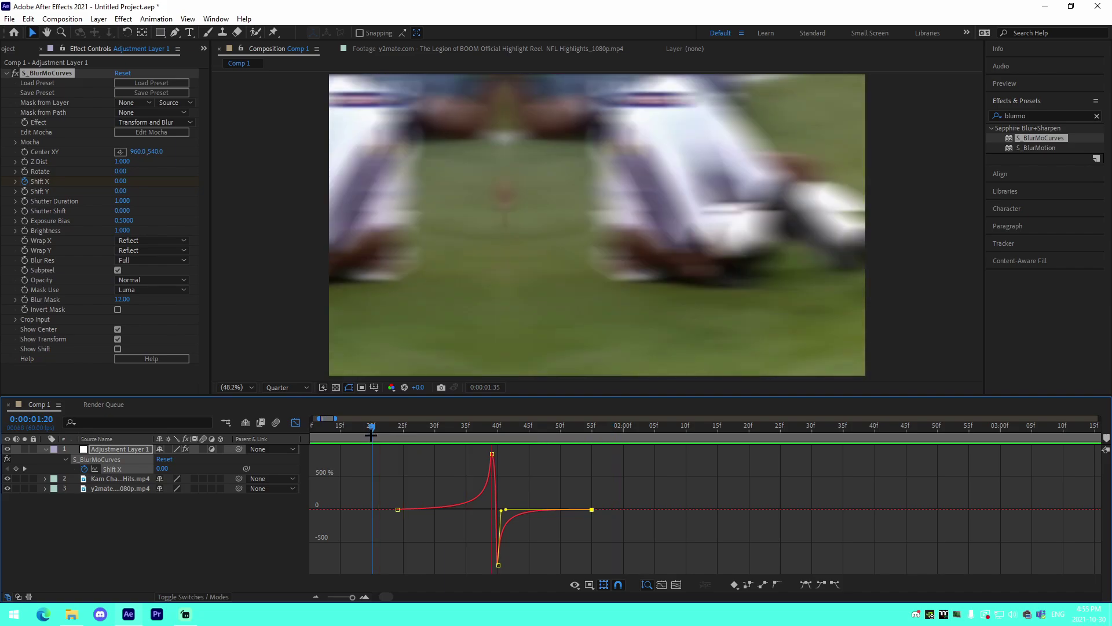
{"action": "key", "text": "space"}
{"action": "left_click_drag", "start_coordinate": [371, 434], "coordinate": [558, 410]}
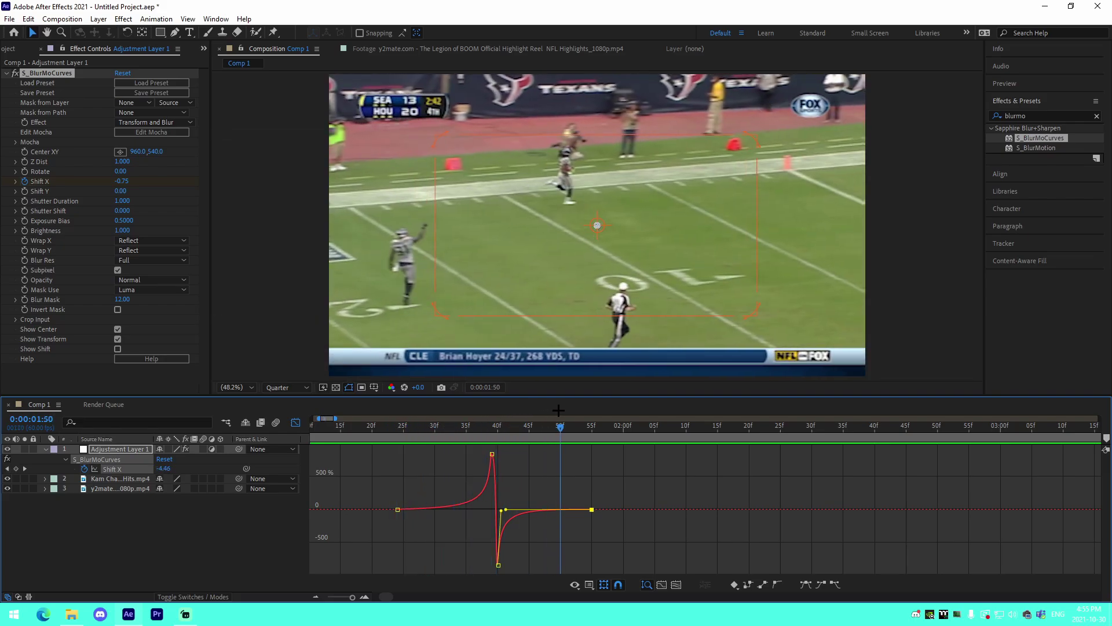
- Swap the two middle Shift X keyframes so -850 falls on 0:00:01:39 and 850 on 0:00:01:40
{"action": "left_click", "coordinate": [296, 422]}
{"action": "left_click_drag", "start_coordinate": [410, 433], "coordinate": [498, 469]}
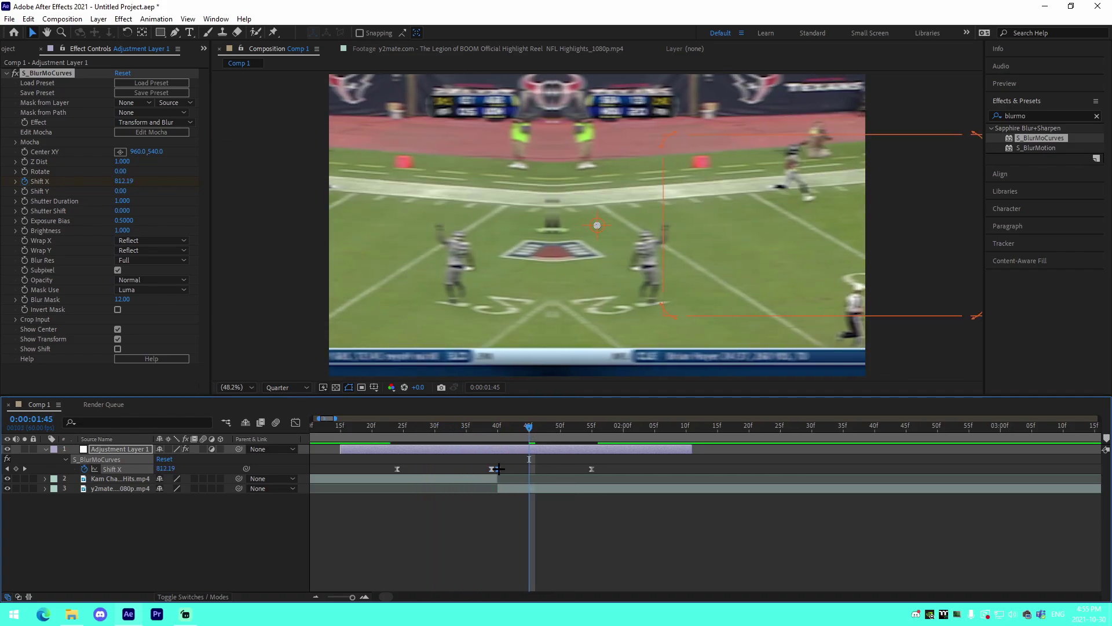
{"action": "left_click", "coordinate": [296, 423]}
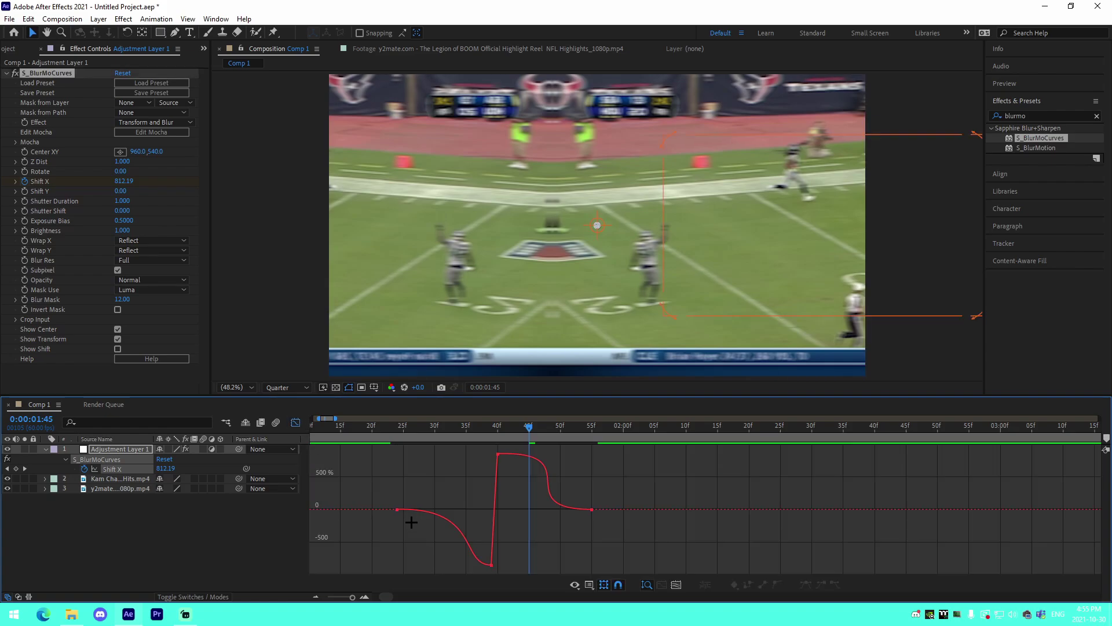
- Adjust the ease handles of the swapped Shift X keyframes so the value graph spikes sharply on both sides of the cut
{"action": "left_click", "coordinate": [498, 454]}
{"action": "left_click_drag", "start_coordinate": [591, 453], "coordinate": [501, 491]}
{"action": "left_click", "coordinate": [492, 563]}
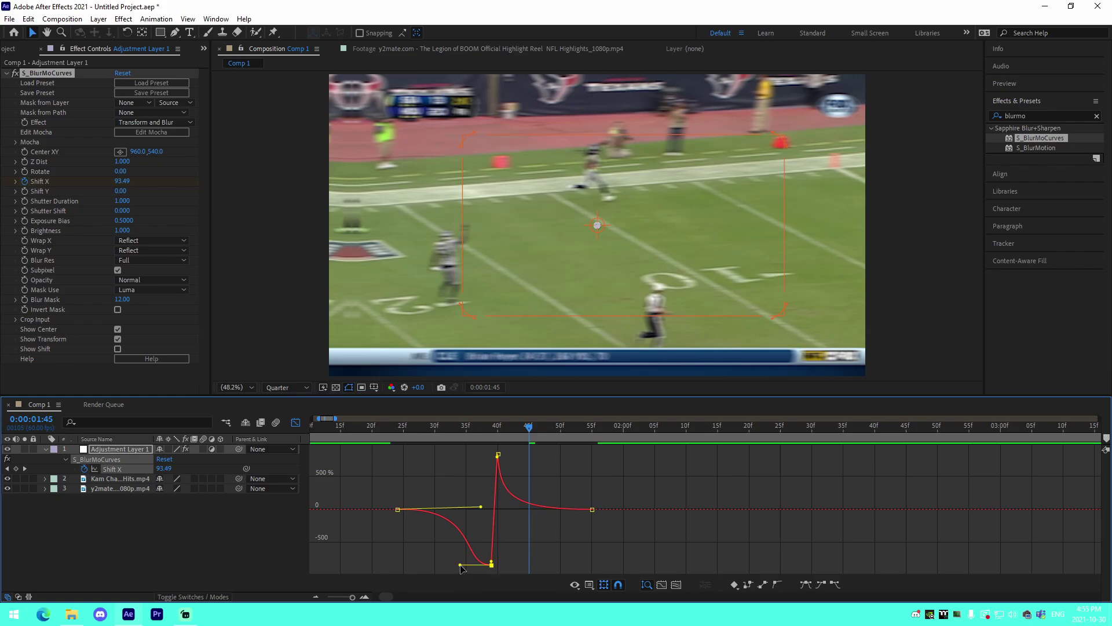
{"action": "left_click_drag", "start_coordinate": [461, 565], "coordinate": [488, 511]}
- Play back the reversed horizontal slide from 0:00:01:19 through the cut and return to the keyframe view
{"action": "left_click_drag", "start_coordinate": [372, 431], "coordinate": [368, 432]}
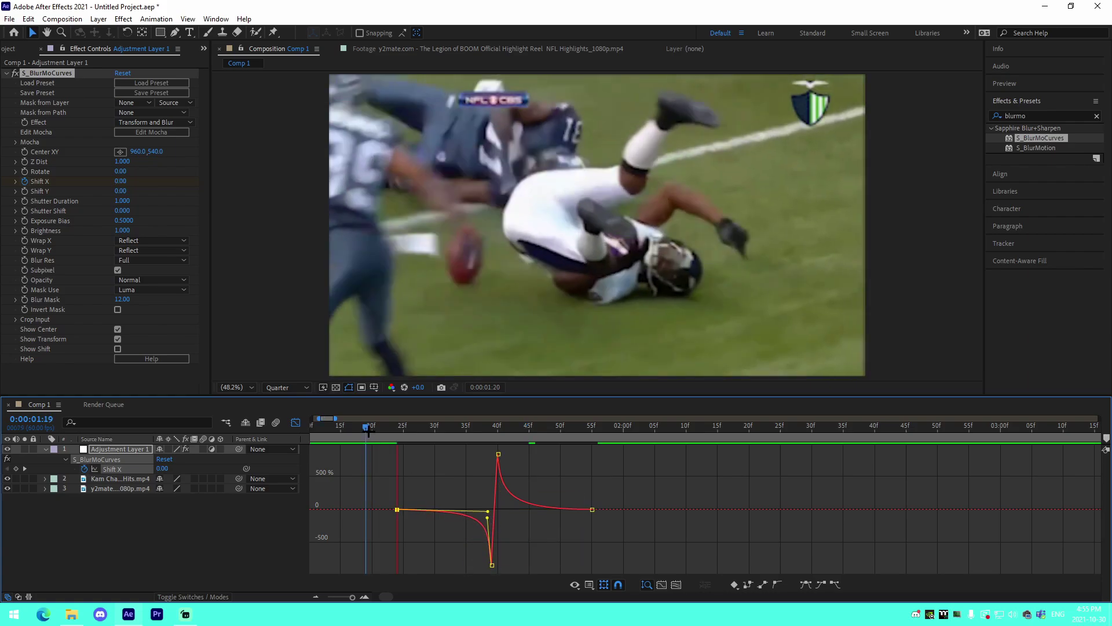
{"action": "key", "text": "space"}
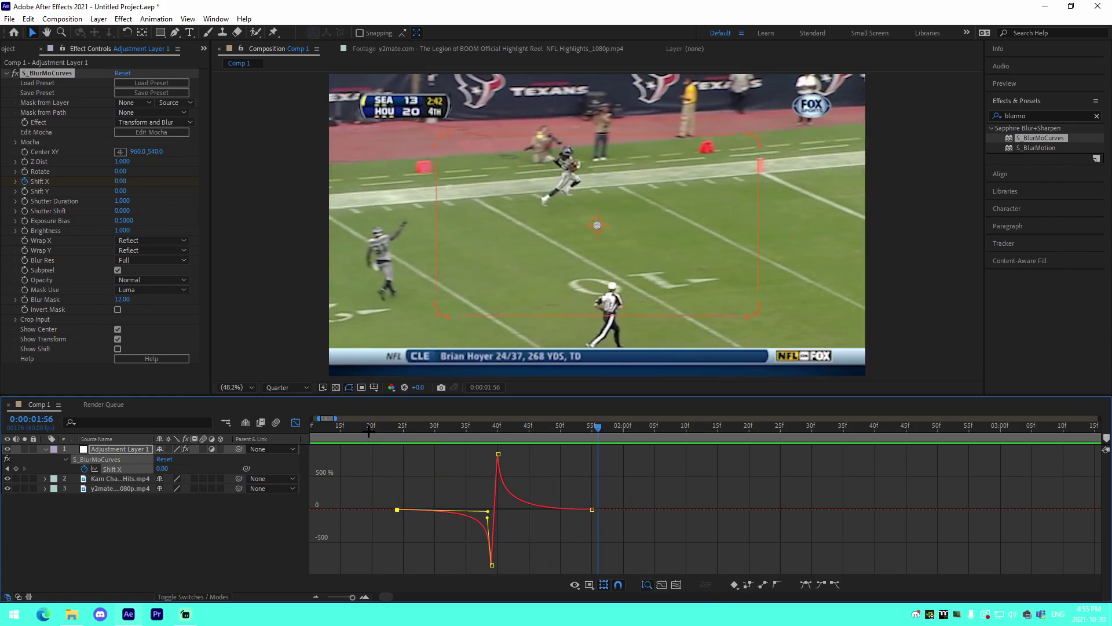
{"action": "left_click", "coordinate": [296, 423]}
{"action": "left_click_drag", "start_coordinate": [391, 459], "coordinate": [567, 459]}
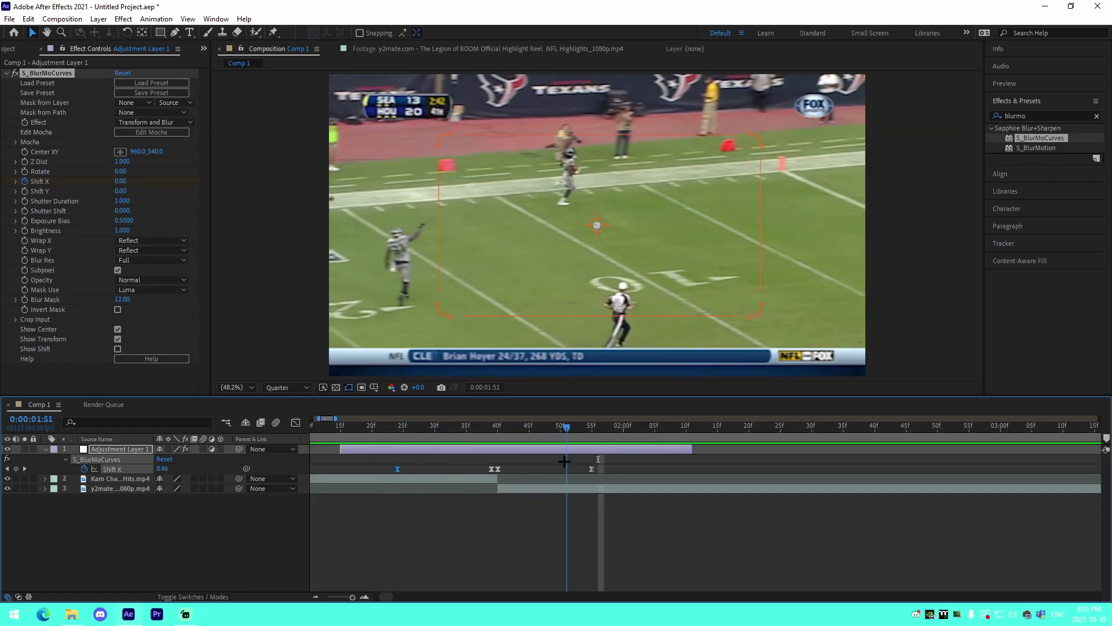
- Remove all Shift X keyframes and reset Shift X to 0
{"action": "left_click", "coordinate": [24, 181]}
{"action": "left_click", "coordinate": [121, 181]}
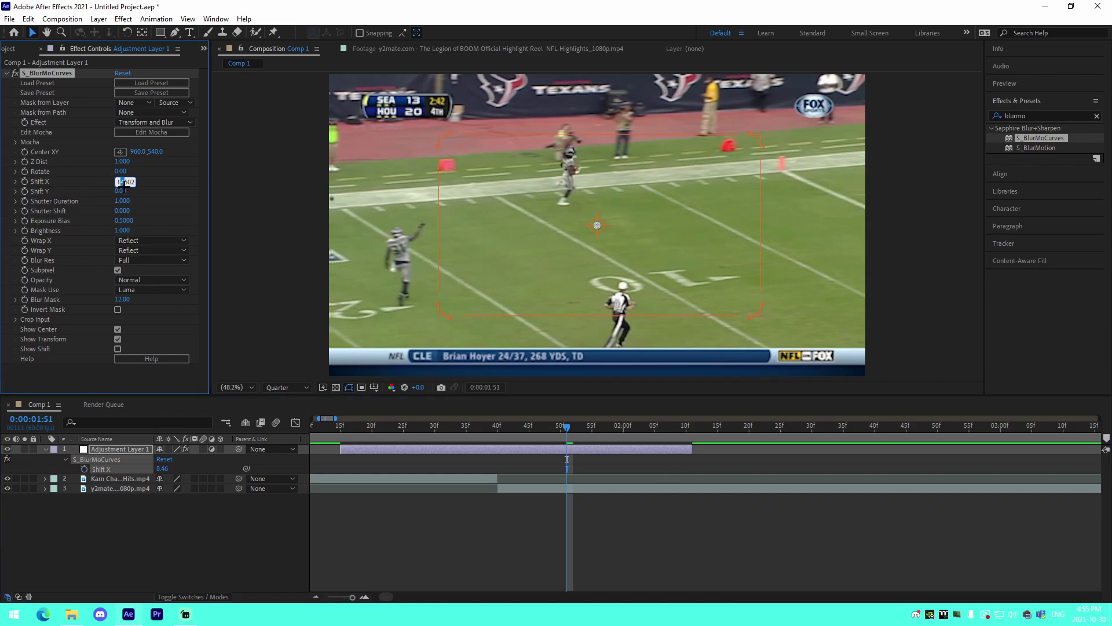
{"action": "double_click", "coordinate": [121, 181]}
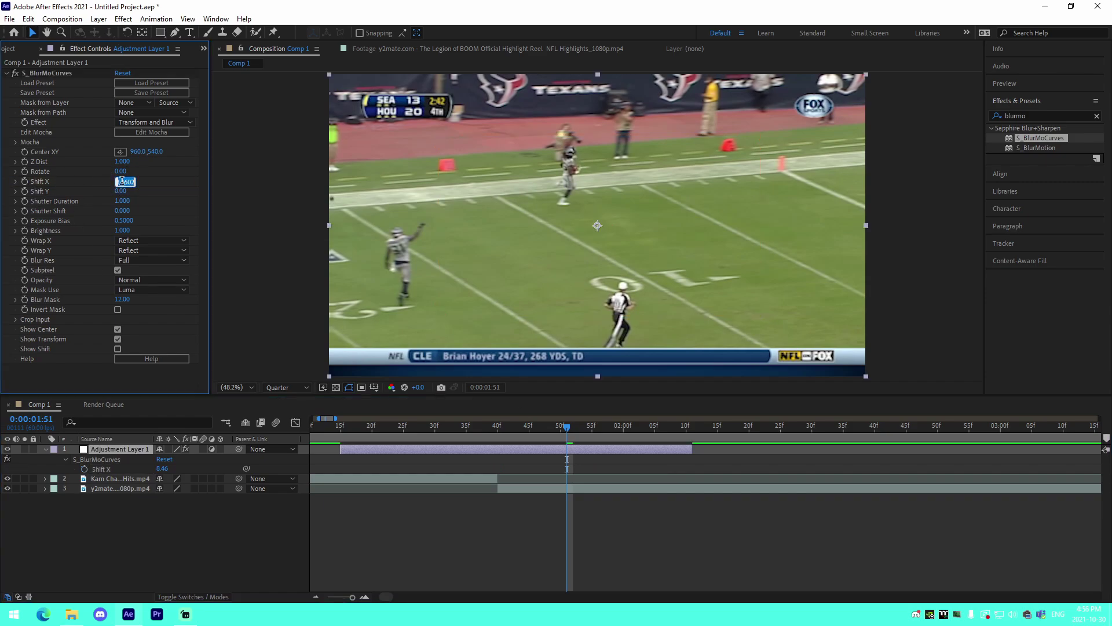
{"action": "type", "text": "0"}
{"action": "key", "text": "Return"}
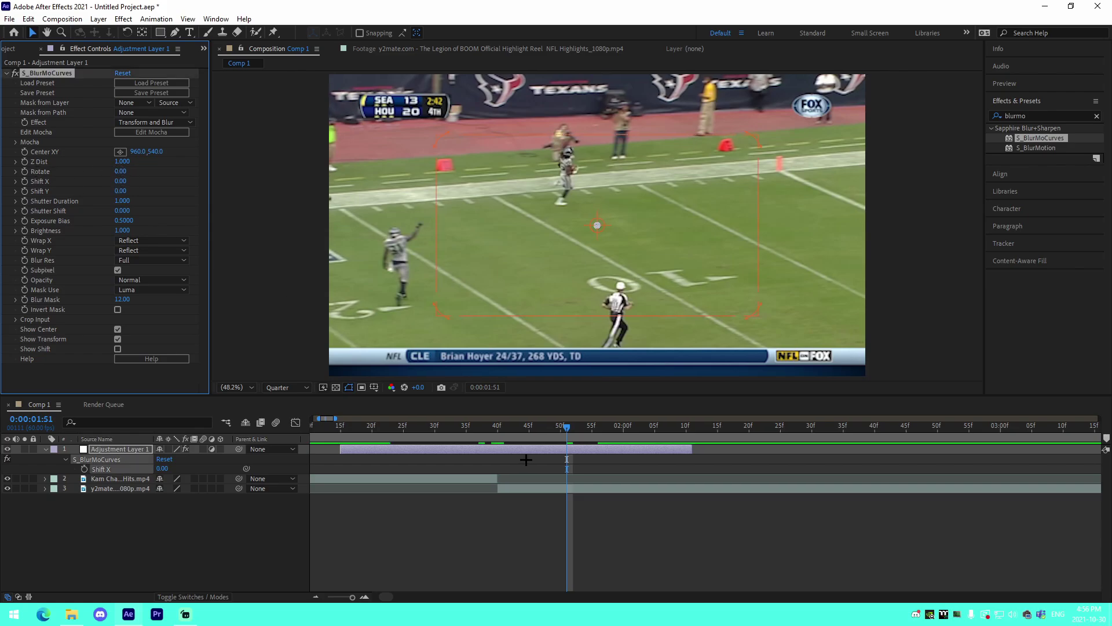
- Keyframe Shift Y at 500 on 0:00:01:39 and at -500 on 0:00:01:40
{"action": "mouse_move", "coordinate": [490, 438]}
{"action": "left_mouse_down"}
{"action": "mouse_move", "coordinate": [501, 443]}
{"action": "mouse_move", "coordinate": [490, 436]}
{"action": "left_mouse_up"}
{"action": "left_click_drag", "start_coordinate": [120, 191], "coordinate": [160, 201]}
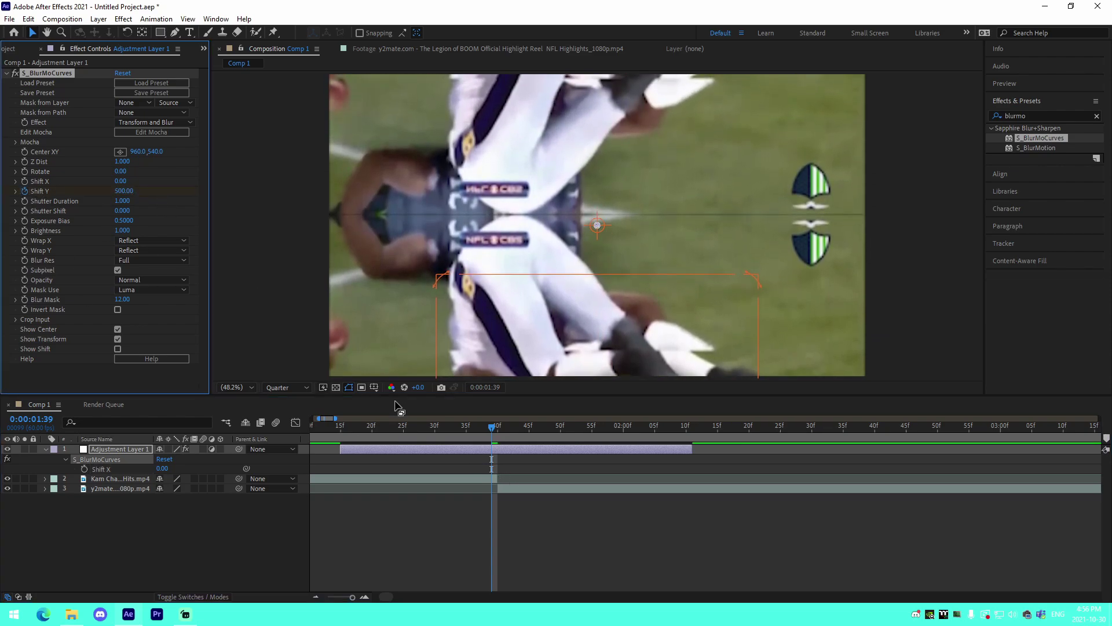
{"action": "key", "text": "Page_Down"}
{"action": "left_click", "coordinate": [124, 191]}
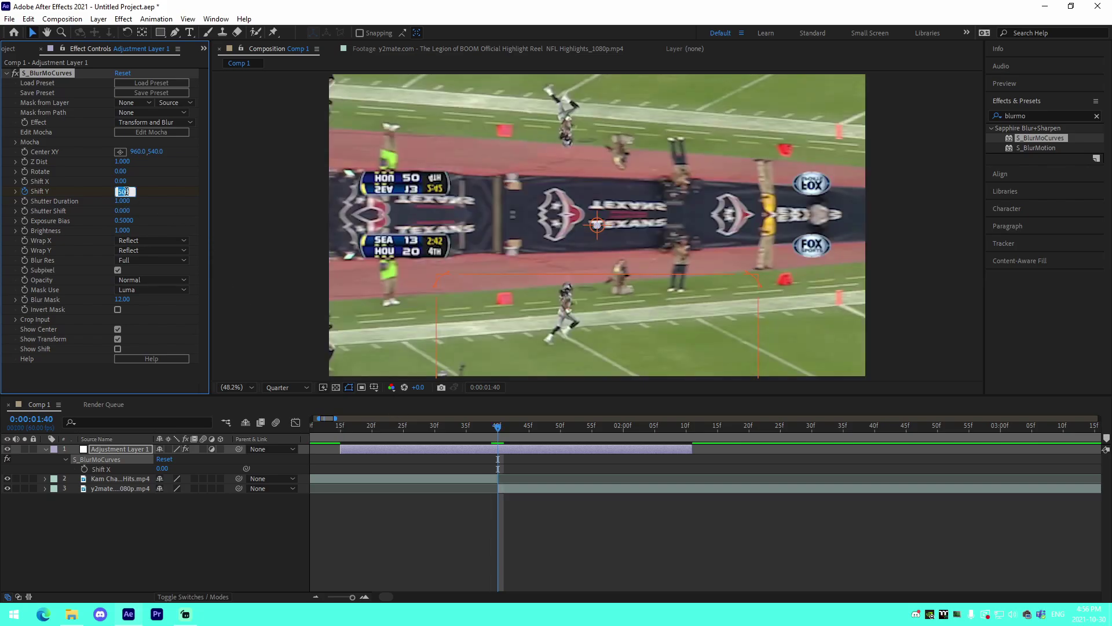
{"action": "type", "text": "-500"}
{"action": "key", "text": "Return"}
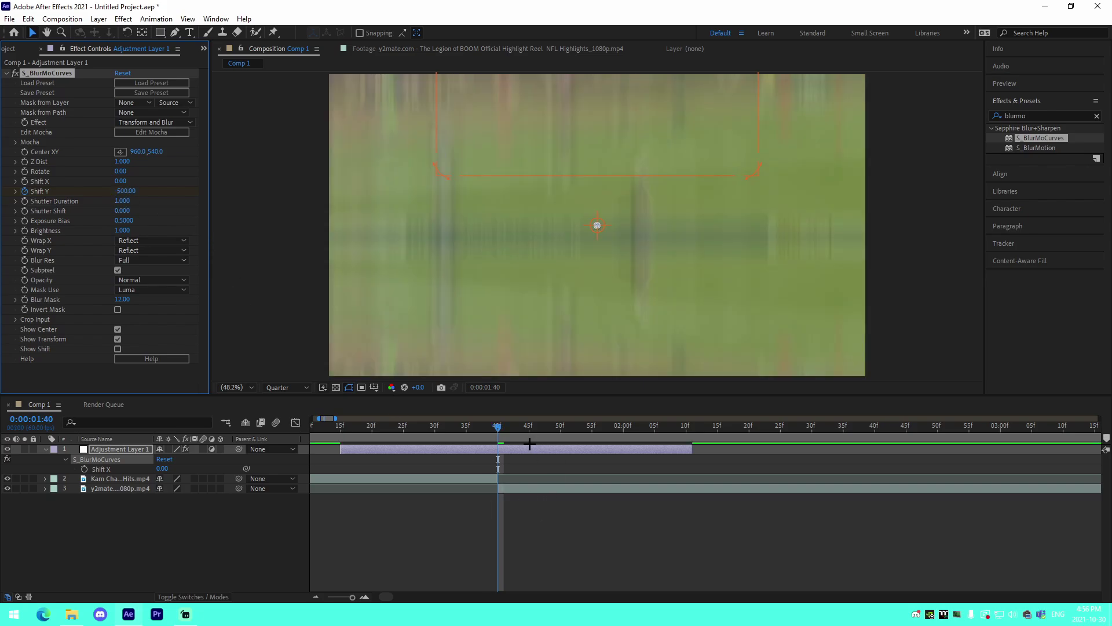
- Keyframe Shift Y at 0 on 0:00:01:55, after the cut
{"action": "key", "text": "space"}
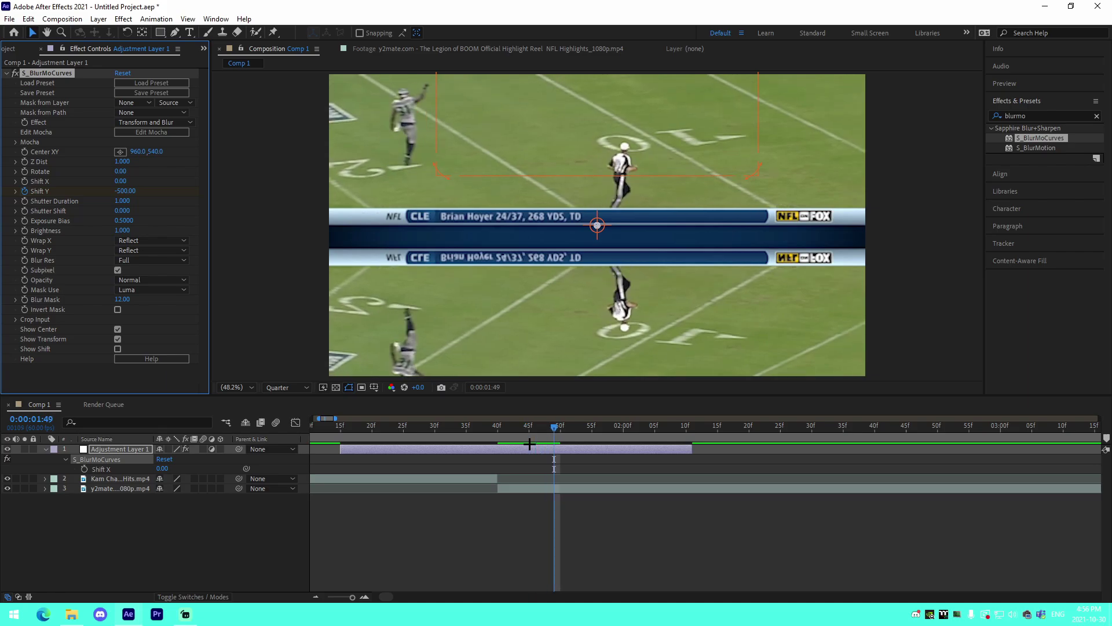
{"action": "key", "text": "space"}
{"action": "left_click", "coordinate": [125, 190]}
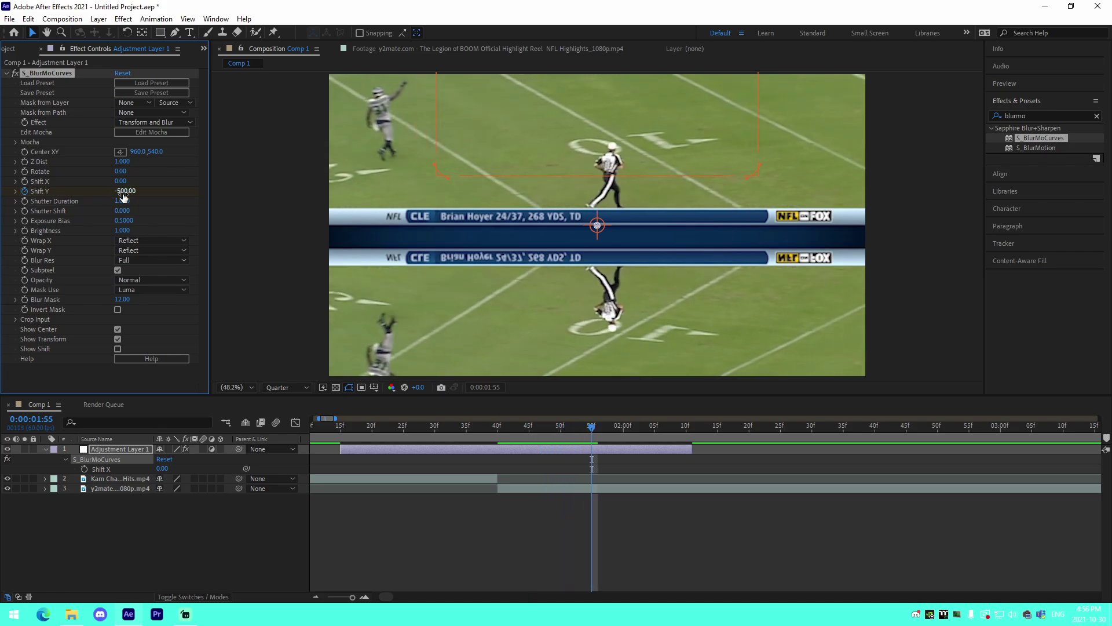
{"action": "key", "text": "Return"}
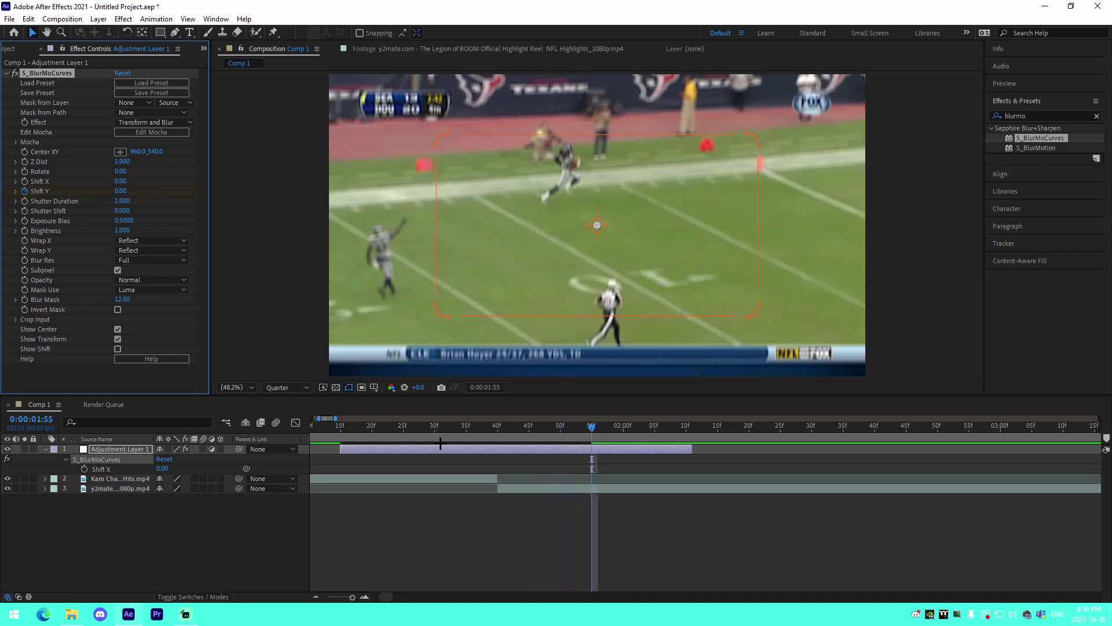
- Keyframe Shift Y at 0 on 0:00:01:24, before the cut
{"action": "left_click_drag", "start_coordinate": [499, 428], "coordinate": [493, 427]}
{"action": "key", "text": "Page_Up"}
{"action": "key", "text": "Page_Up"}
{"action": "key", "text": "Page_Up"}
{"action": "key", "text": "Page_Up"}
{"action": "key", "text": "Page_Up"}
{"action": "key", "text": "Page_Up"}
{"action": "key", "text": "Page_Up"}
{"action": "key", "text": "Page_Up"}
{"action": "key", "text": "Page_Up"}
{"action": "key", "text": "Page_Up"}
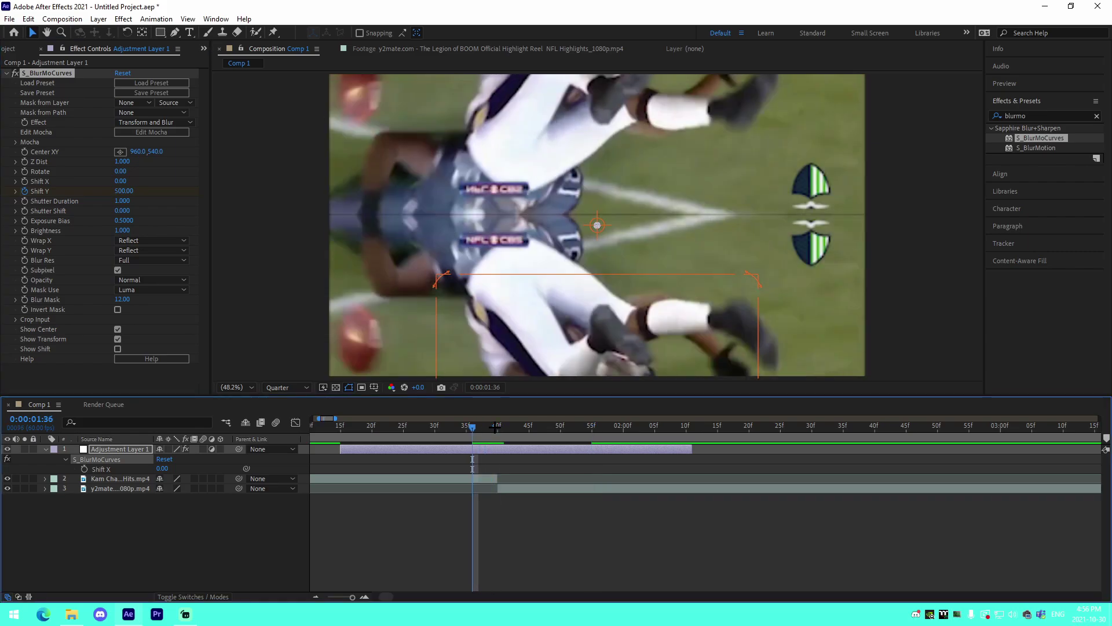
{"action": "key", "text": "Page_Up"}
{"action": "key", "text": "Page_Up"}
{"action": "key", "text": "Page_Up"}
{"action": "key", "text": "Page_Up"}
{"action": "key", "text": "Page_Up"}
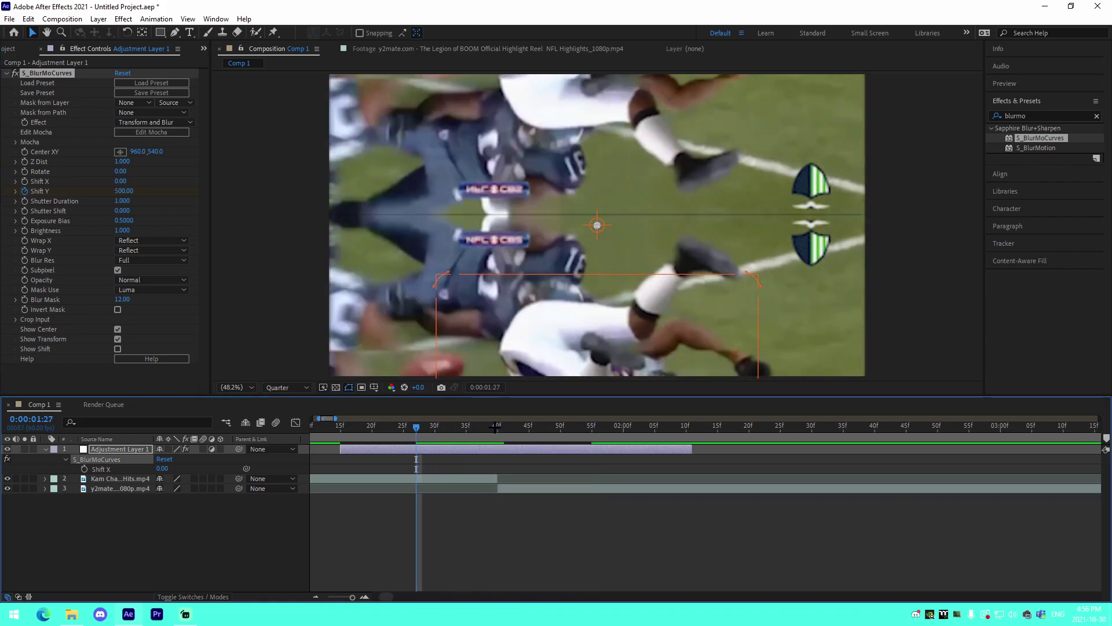
{"action": "left_click", "coordinate": [125, 191]}
{"action": "type", "text": "0"}
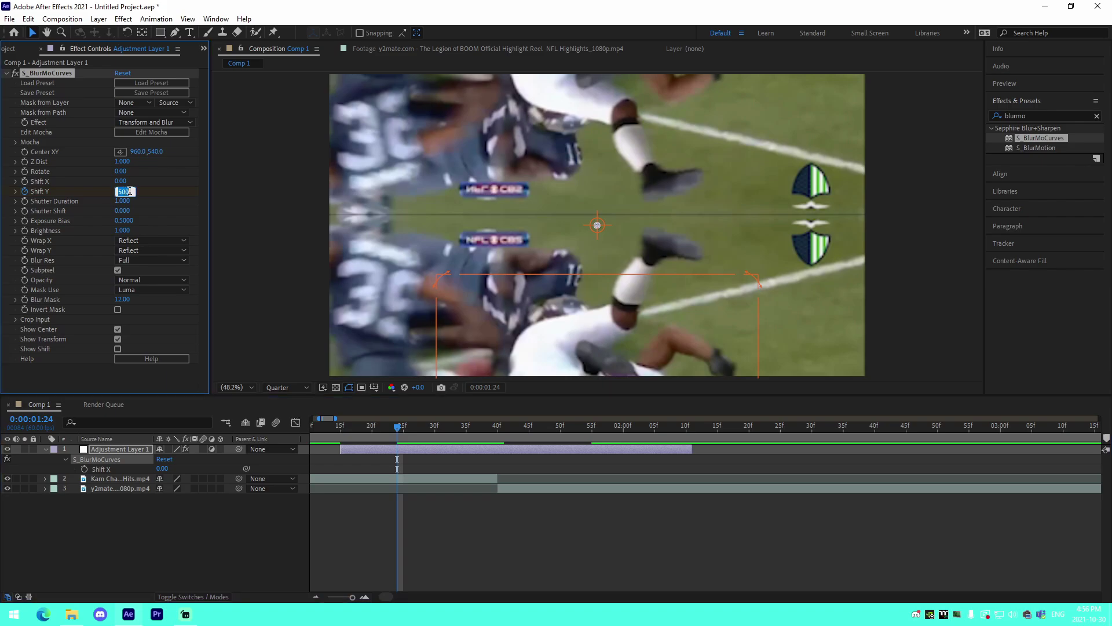
{"action": "key", "text": "Return"}
- Reveal the Shift Y keyframes, apply Easy Ease to all of them and show their value graph
{"action": "key", "text": "u"}
{"action": "left_click_drag", "start_coordinate": [351, 458], "coordinate": [657, 482]}
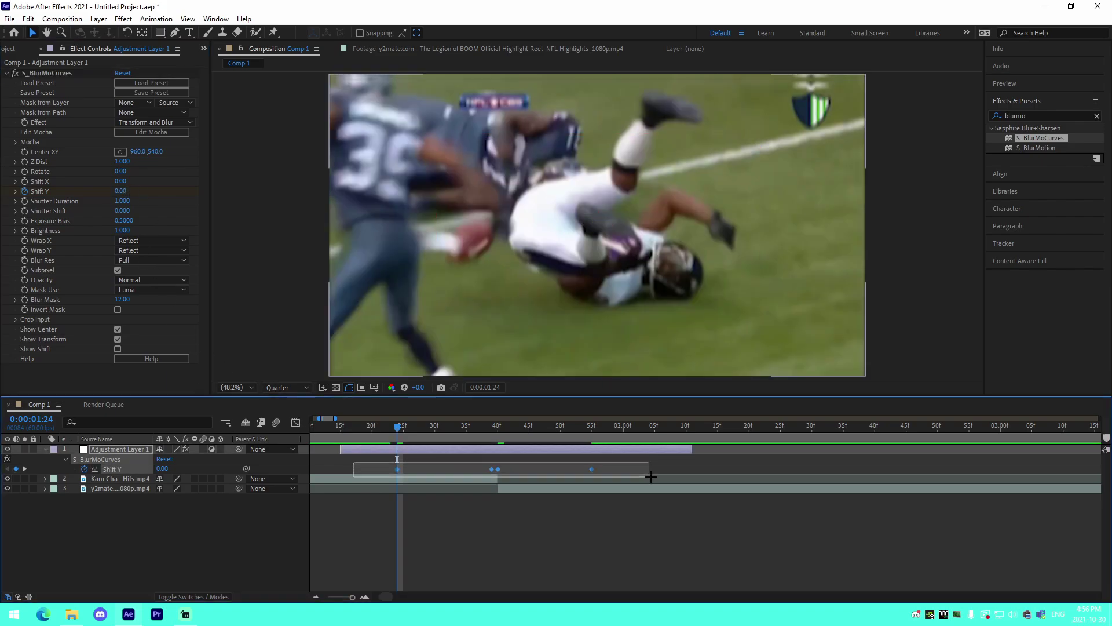
{"action": "key", "text": "F9"}
{"action": "left_click", "coordinate": [295, 423]}
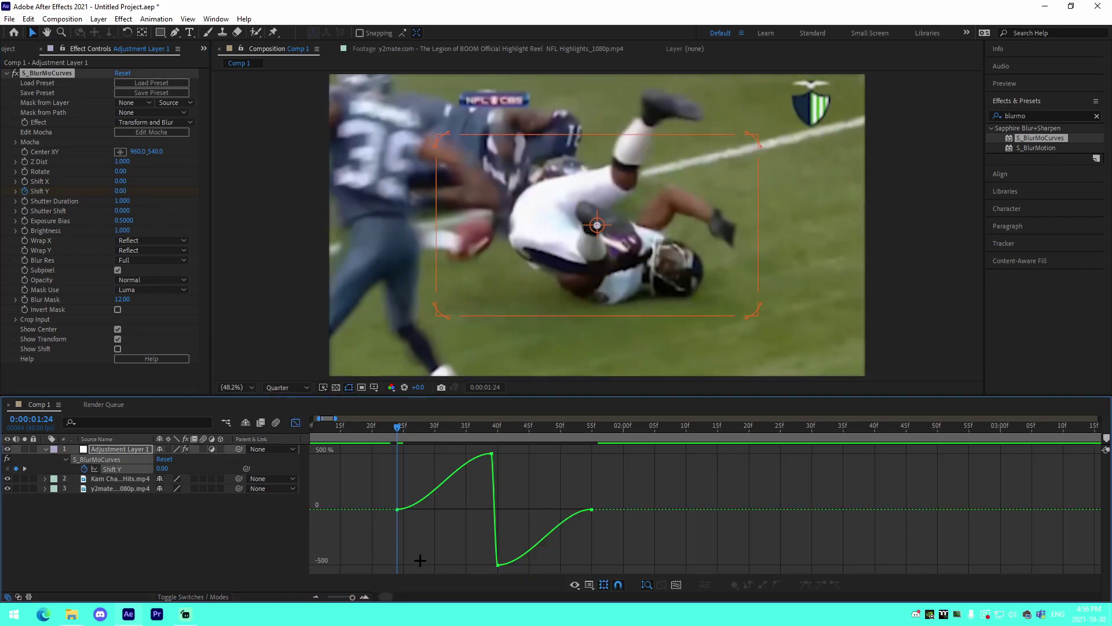
- Reshape the Shift Y value graph with the keyframe handles so the curve steepens sharply into and out of the cut
{"action": "left_click", "coordinate": [397, 509]}
{"action": "left_click_drag", "start_coordinate": [429, 509], "coordinate": [483, 506]}
{"action": "left_click_drag", "start_coordinate": [461, 453], "coordinate": [495, 493]}
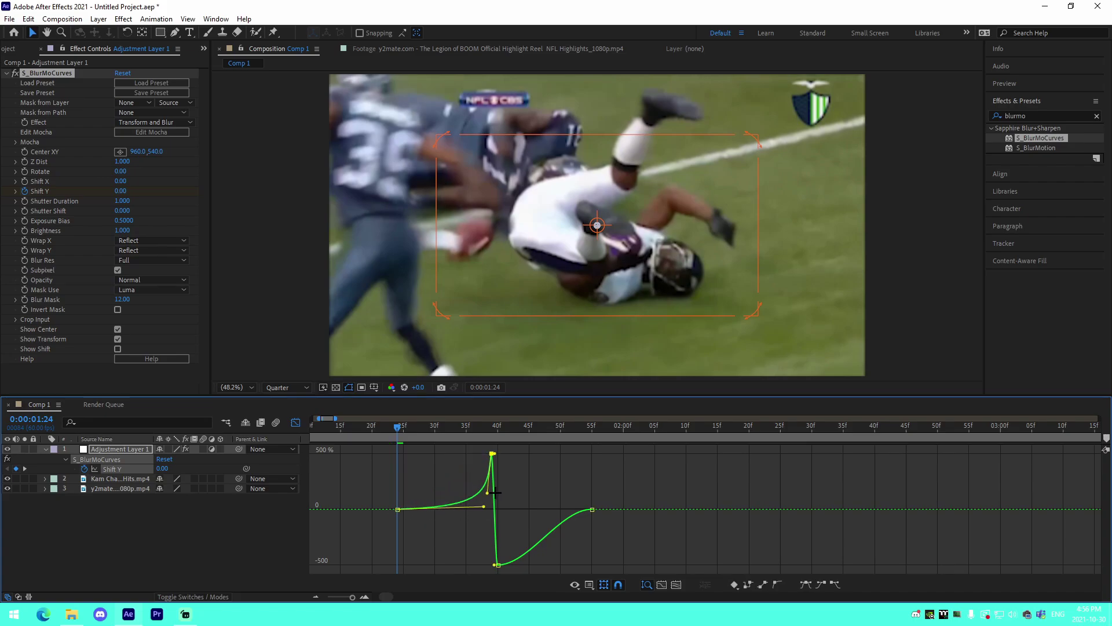
{"action": "left_click", "coordinate": [497, 565]}
{"action": "left_click_drag", "start_coordinate": [529, 565], "coordinate": [503, 512]}
{"action": "left_click", "coordinate": [593, 510]}
- Play back the vertical slide transition several times from just before its first keyframe
{"action": "left_click", "coordinate": [388, 434]}
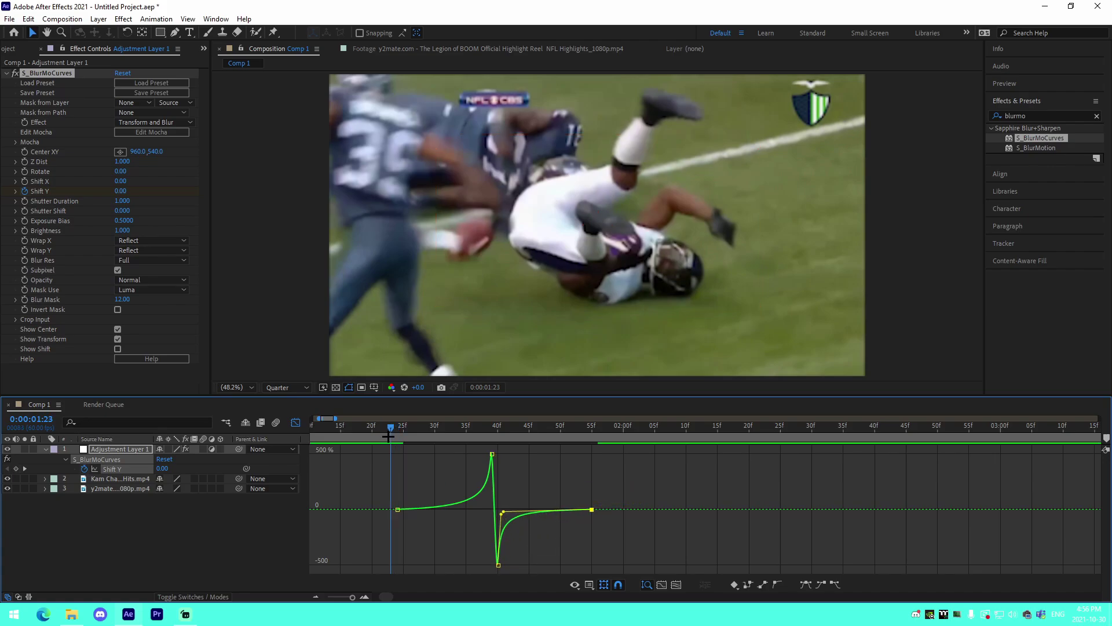
{"action": "key", "text": "space"}
{"action": "key", "text": "space"}
{"action": "key", "text": "space"}
{"action": "key", "text": "space"}
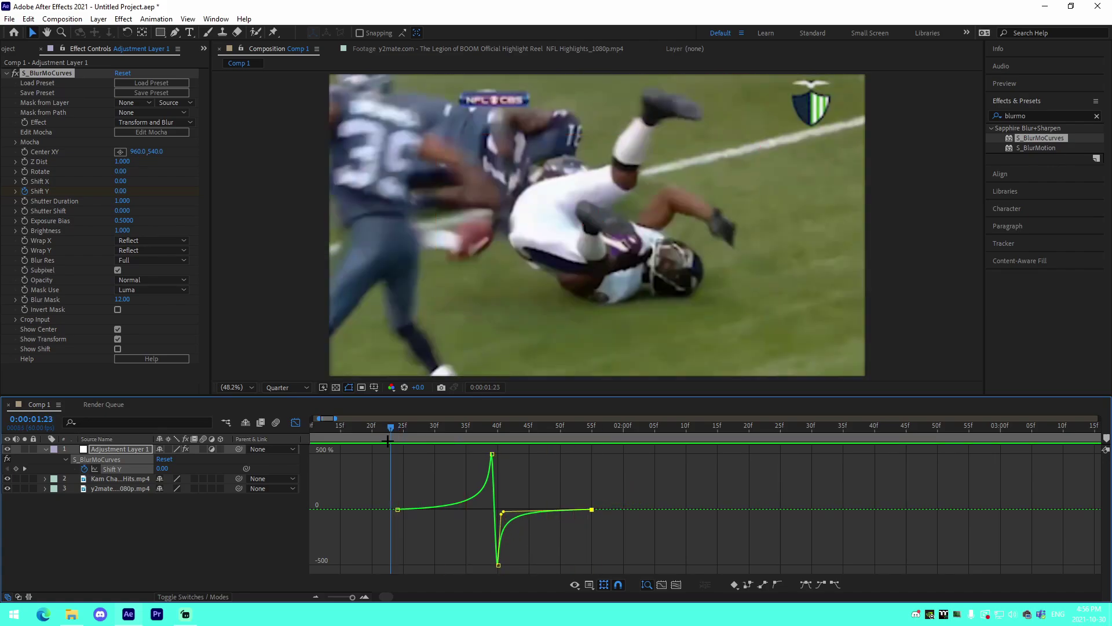
{"action": "key", "text": "space"}
{"action": "left_click", "coordinate": [388, 440]}
{"action": "key", "text": "space"}
{"action": "key", "text": "space"}
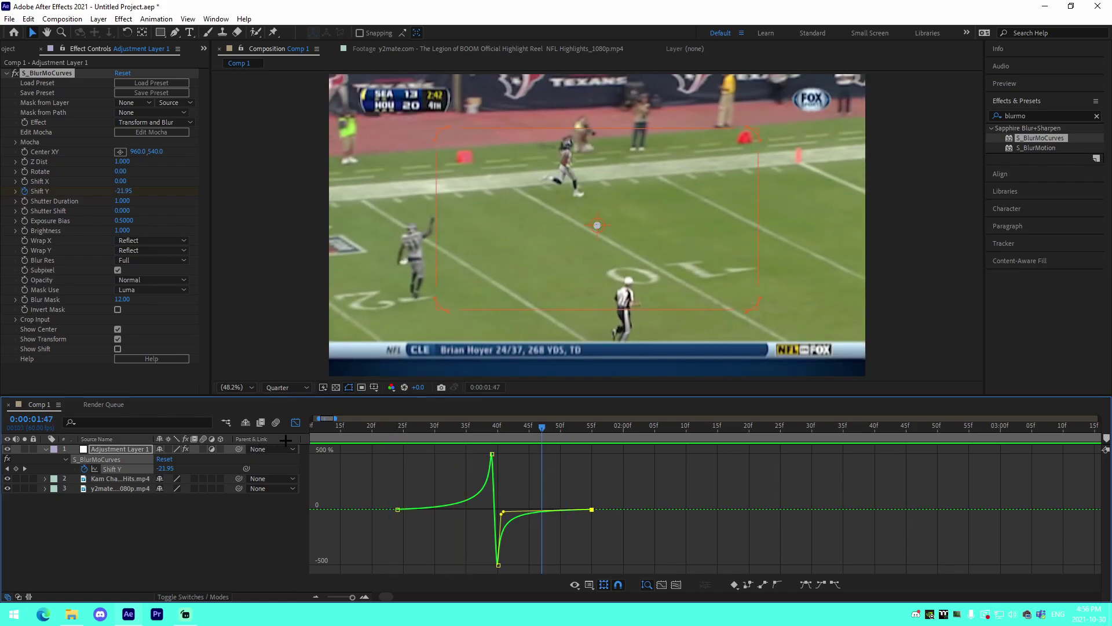
- Close the value graph, remove all Shift Y keyframes and set Shift Y to 0
{"action": "left_click", "coordinate": [295, 422]}
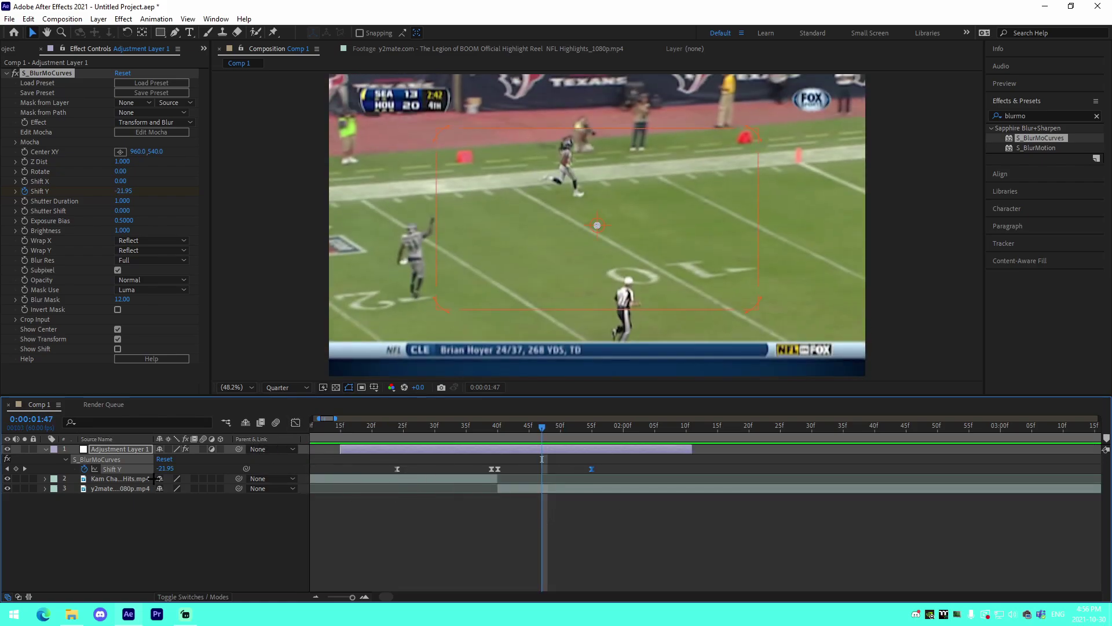
{"action": "left_click", "coordinate": [25, 191]}
{"action": "left_click", "coordinate": [124, 192]}
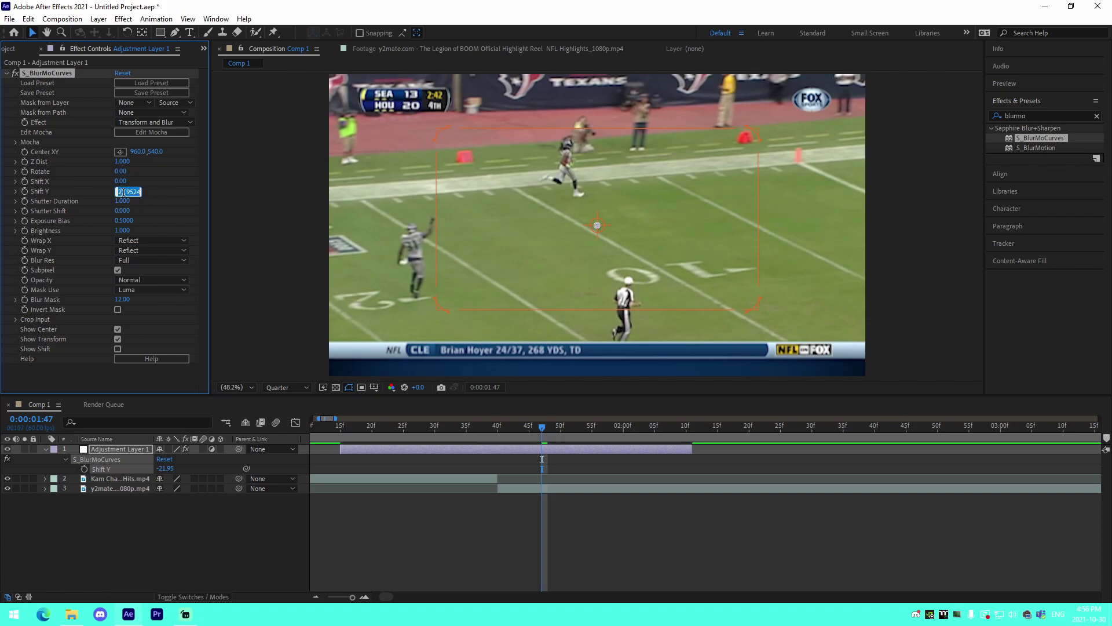
{"action": "type", "text": "0"}
{"action": "key", "text": "Return"}
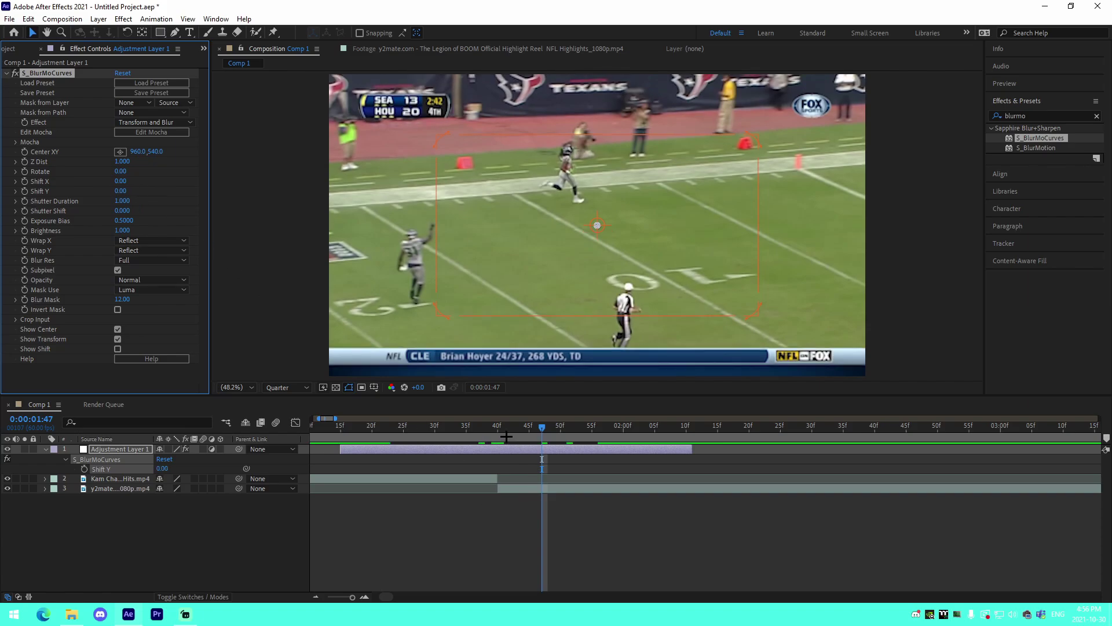
- Keyframe Rotate at 90 on 0:00:01:39 and at -90 on 0:00:01:40
{"action": "left_click_drag", "start_coordinate": [507, 437], "coordinate": [491, 432]}
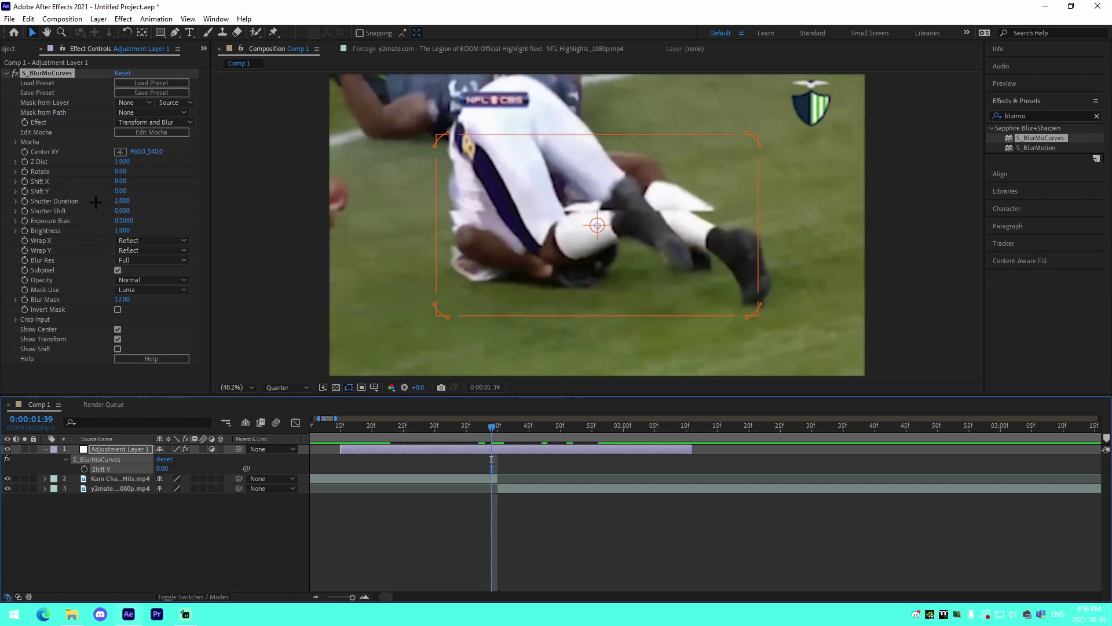
{"action": "left_click", "coordinate": [35, 172]}
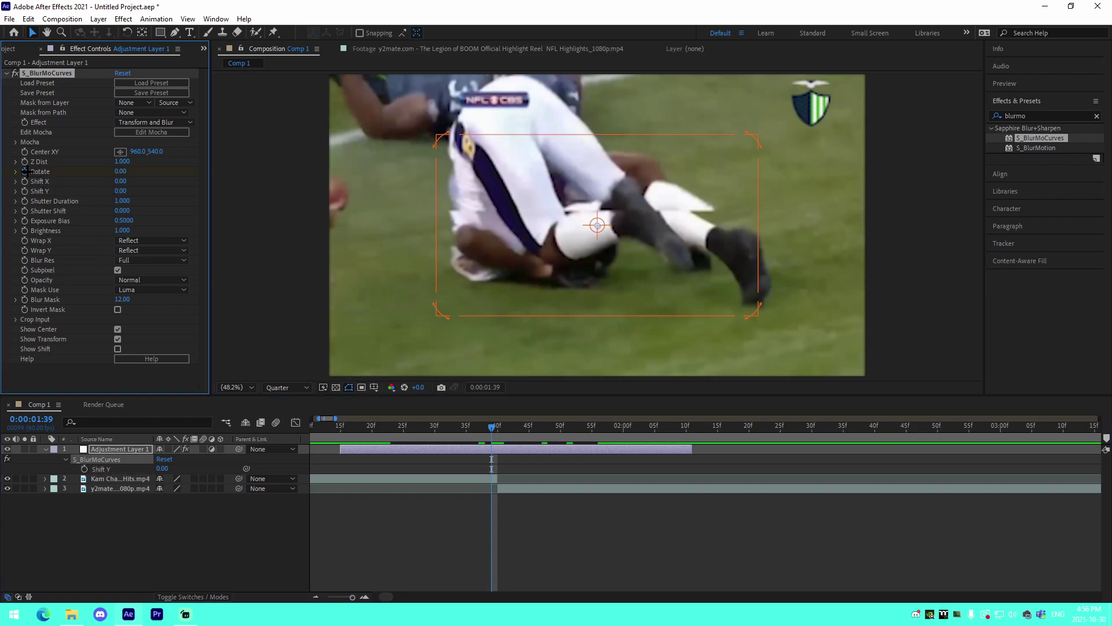
{"action": "left_click", "coordinate": [121, 172]}
{"action": "key", "text": "Return"}
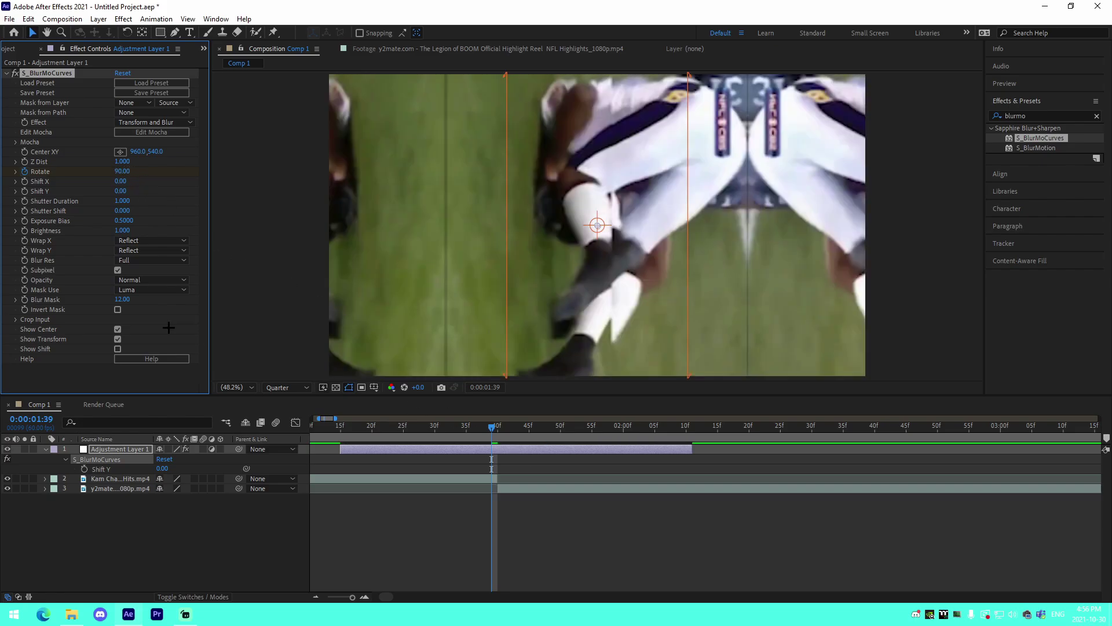
{"action": "key", "text": "Page_Down"}
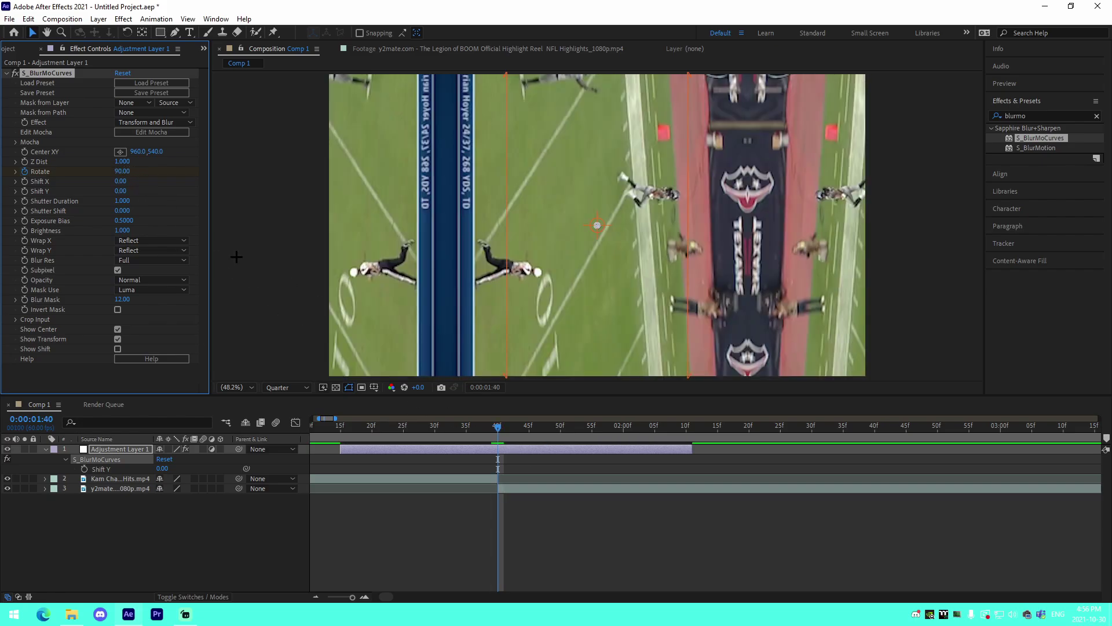
{"action": "left_click", "coordinate": [121, 171]}
{"action": "key", "text": "Return"}
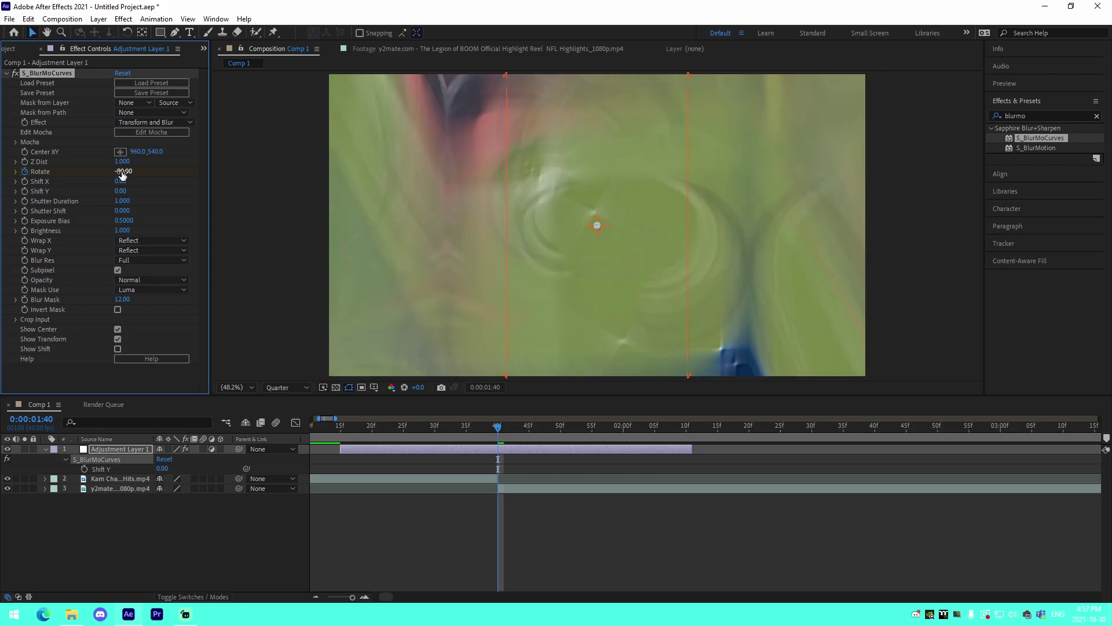
- Keyframe Rotate at 0 on 0:00:01:55, after the cut
{"action": "key", "text": "space"}
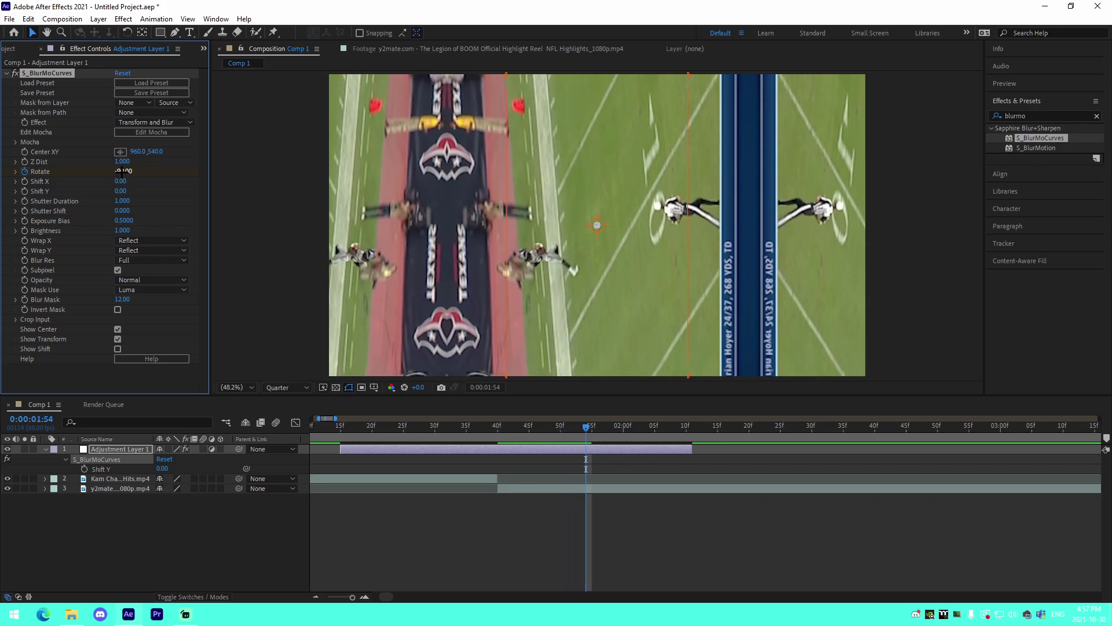
{"action": "left_click", "coordinate": [122, 172]}
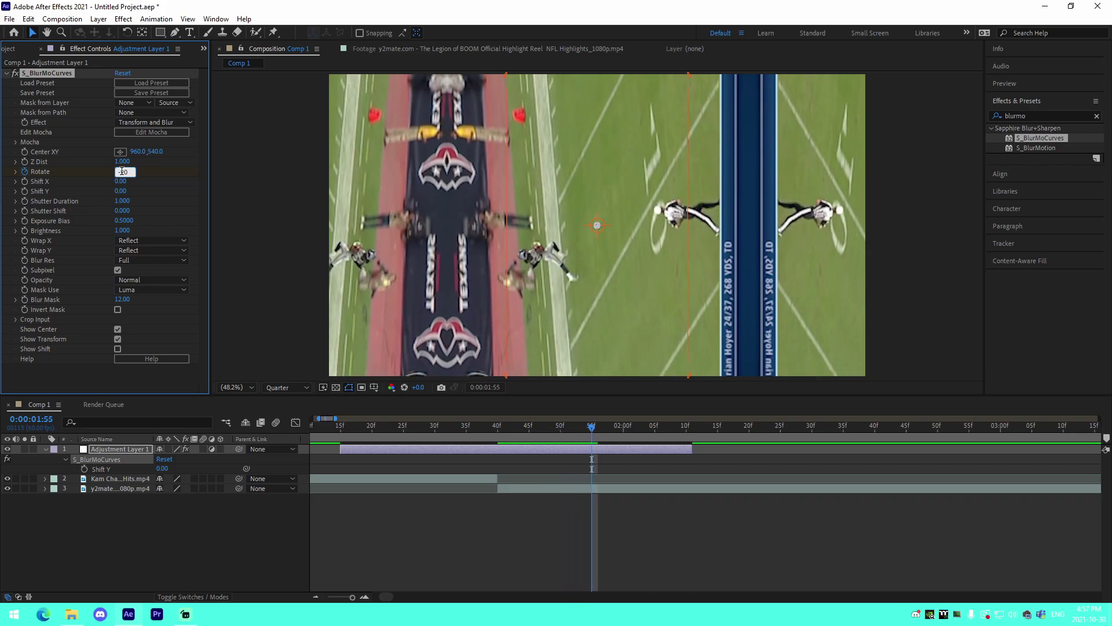
{"action": "type", "text": "0"}
{"action": "key", "text": "Return"}
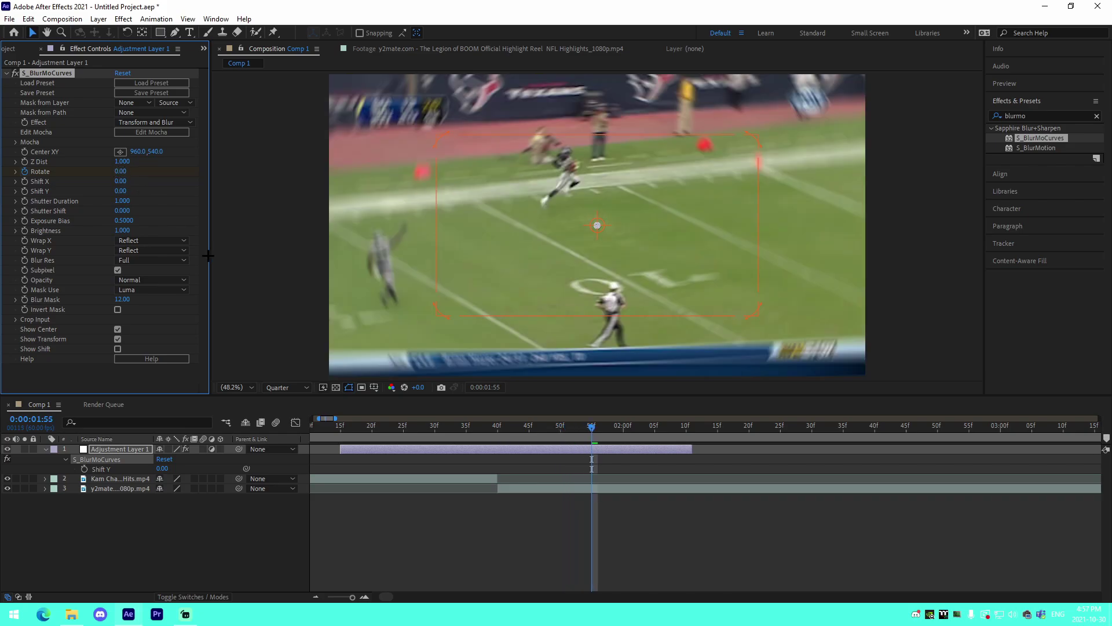
- Keyframe Rotate at 0 on 0:00:01:25, before the cut
{"action": "left_click", "coordinate": [502, 434]}
{"action": "key", "text": "Page_Up"}
{"action": "key", "text": "Page_Up"}
{"action": "key", "text": "Page_Up"}
{"action": "key", "text": "Page_Up"}
{"action": "key", "text": "Page_Up"}
{"action": "key", "text": "Page_Up"}
{"action": "key", "text": "Page_Up"}
{"action": "key", "text": "Page_Up"}
{"action": "key", "text": "Page_Up"}
{"action": "key", "text": "Page_Up"}
{"action": "key", "text": "Page_Up"}
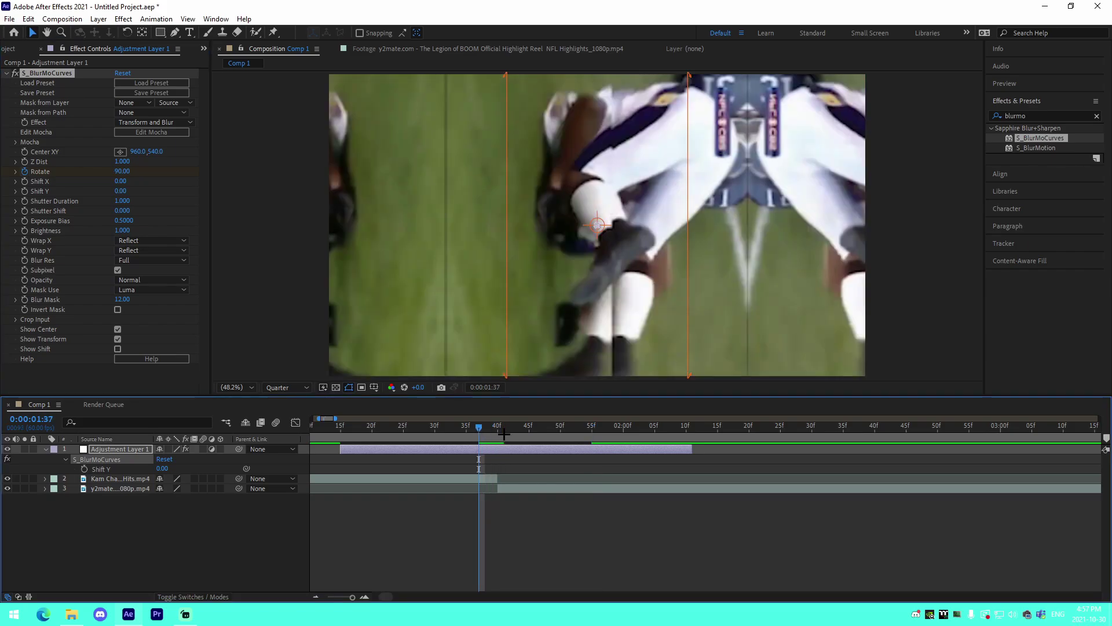
{"action": "key", "text": "Page_Up"}
{"action": "key", "text": "Page_Up"}
{"action": "key", "text": "Page_Up"}
{"action": "key", "text": "Page_Up"}
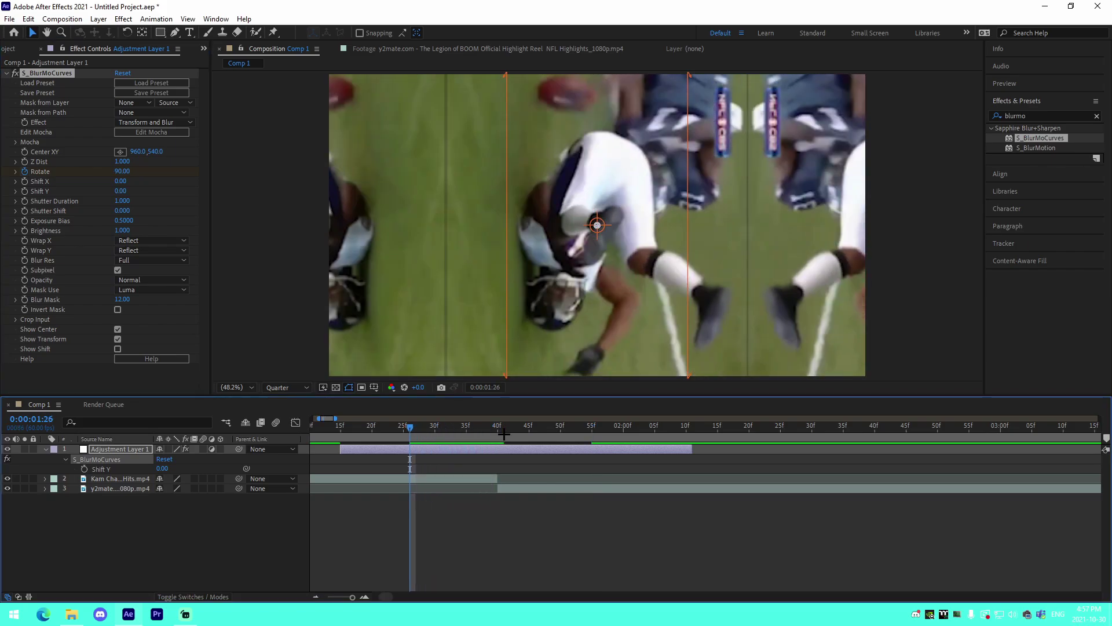
{"action": "left_click", "coordinate": [122, 172]}
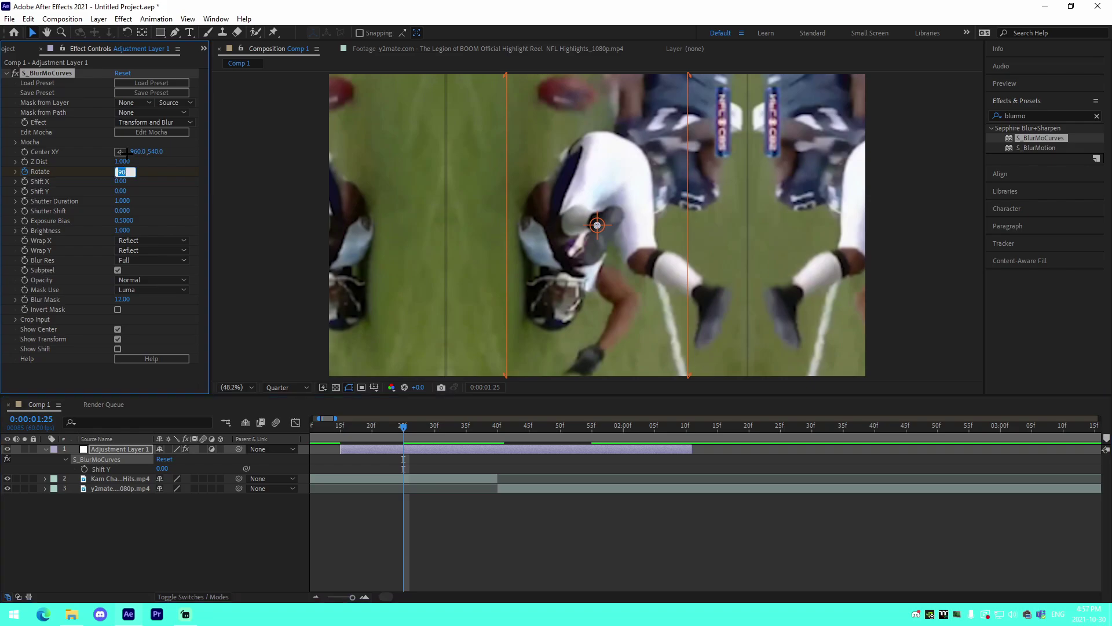
{"action": "type", "text": "0"}
{"action": "key", "text": "Return"}
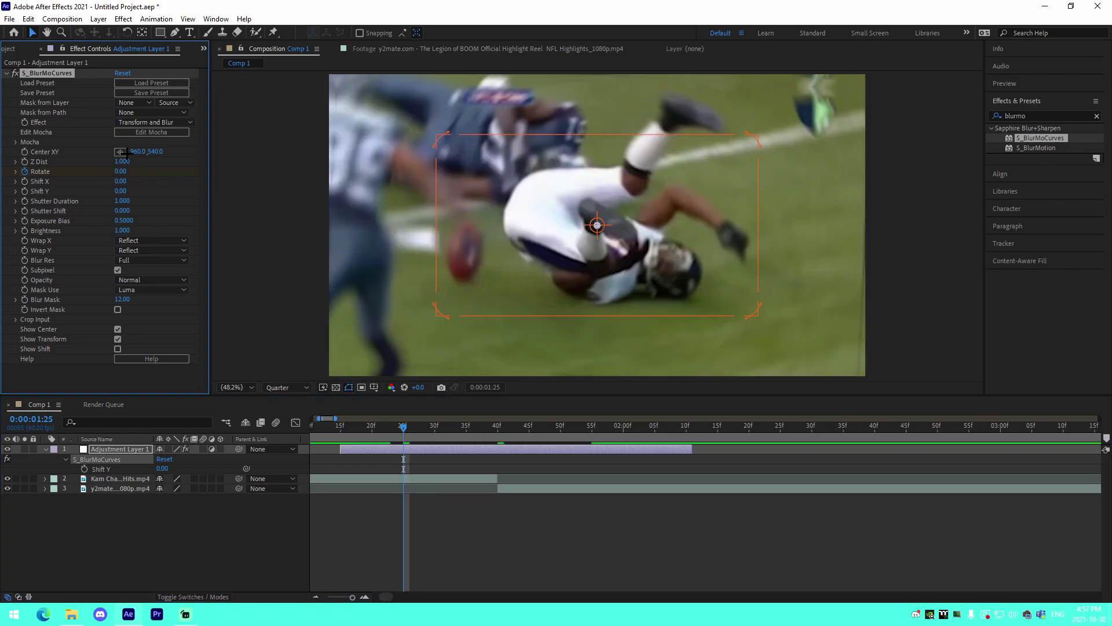
- Reveal the Rotate keyframes and move the first one to 0:00:01:20
{"action": "key", "text": "Page_Up"}
{"action": "key", "text": "Page_Up"}
{"action": "key", "text": "Page_Up"}
{"action": "key", "text": "Page_Up"}
{"action": "key", "text": "Page_Up"}
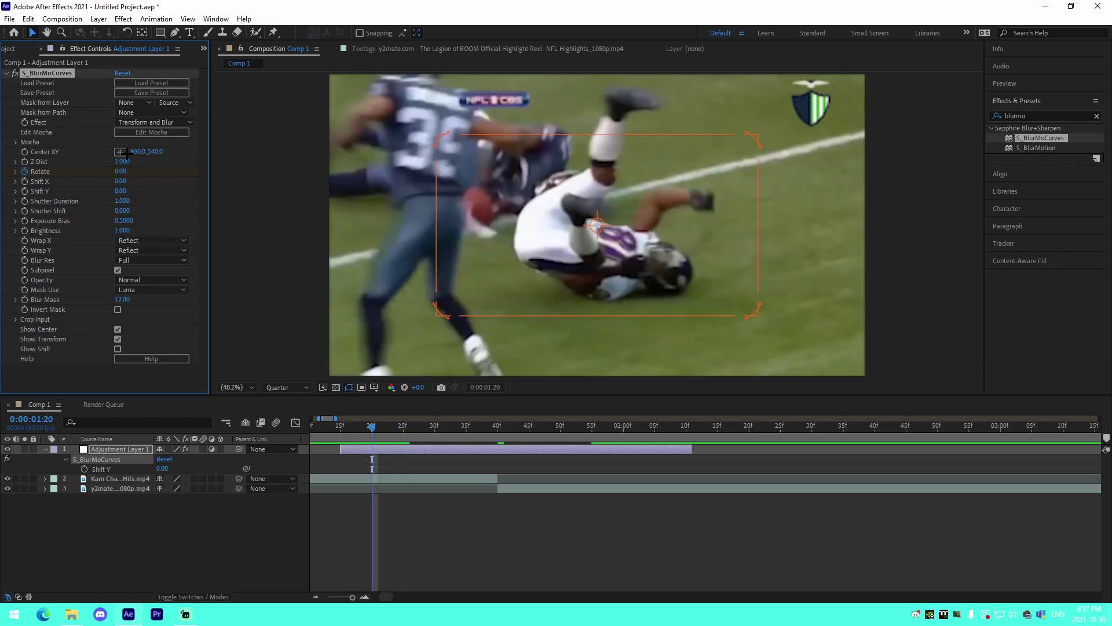
{"action": "key", "text": "u"}
{"action": "left_click_drag", "start_coordinate": [405, 469], "coordinate": [372, 470]}
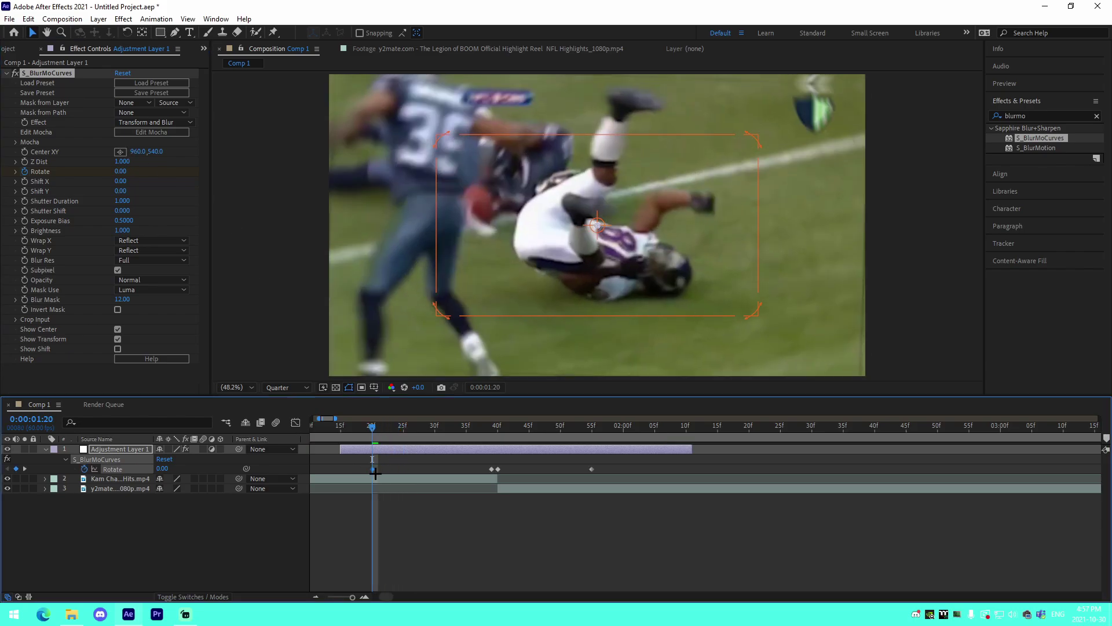
- Move only the last Rotate keyframe to 0:00:02:00 and apply Easy Ease to all the Rotate keyframes
{"action": "left_click", "coordinate": [591, 439]}
{"action": "key", "text": "Page_Down"}
{"action": "key", "text": "Page_Down"}
{"action": "key", "text": "Page_Down"}
{"action": "key", "text": "Page_Down"}
{"action": "key", "text": "Page_Down"}
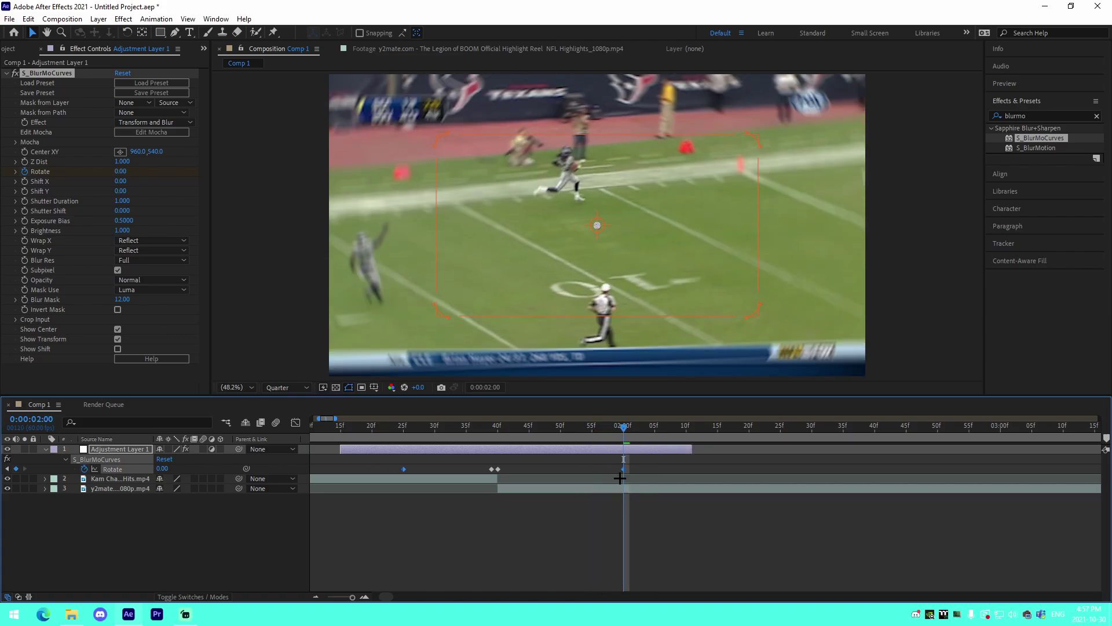
{"action": "left_click", "coordinate": [590, 468]}
{"action": "key", "text": "ctrl+v"}
{"action": "left_click_drag", "start_coordinate": [648, 472], "coordinate": [374, 471]}
{"action": "left_click_drag", "start_coordinate": [597, 475], "coordinate": [628, 473]}
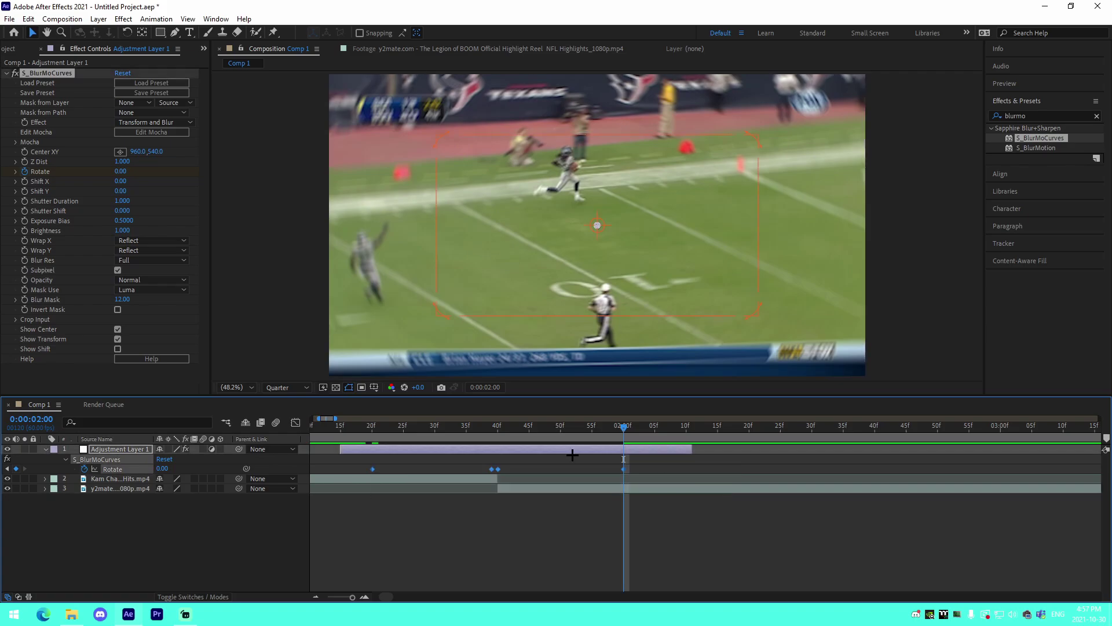
- Show the Rotate value graph and pull the keyframe handles so the curve steepens sharply around the cut
{"action": "left_click", "coordinate": [296, 423]}
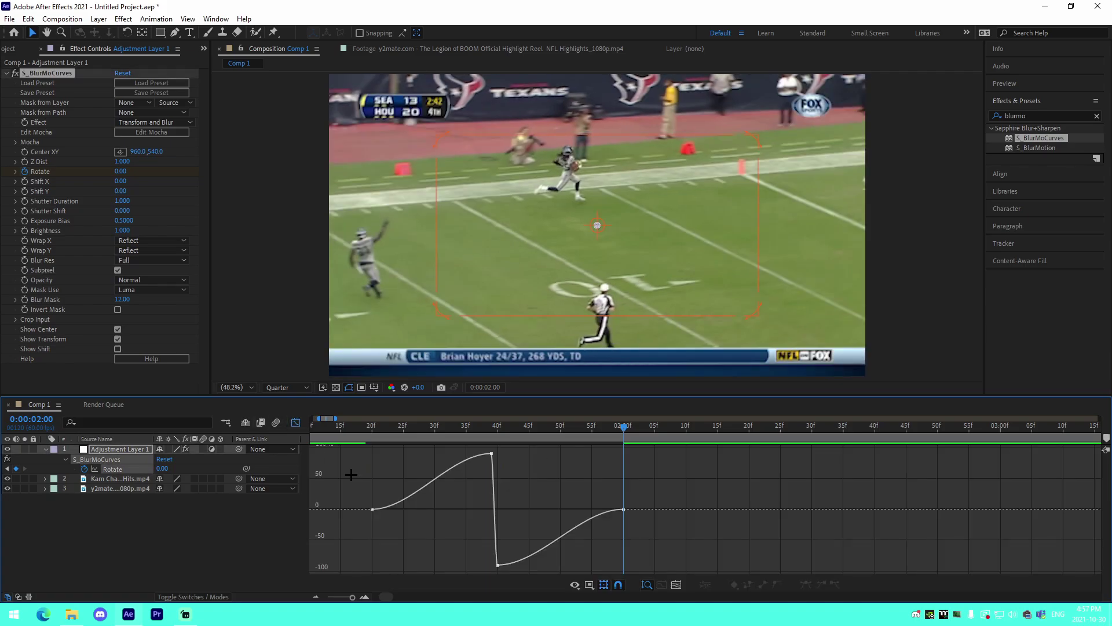
{"action": "left_click", "coordinate": [372, 510]}
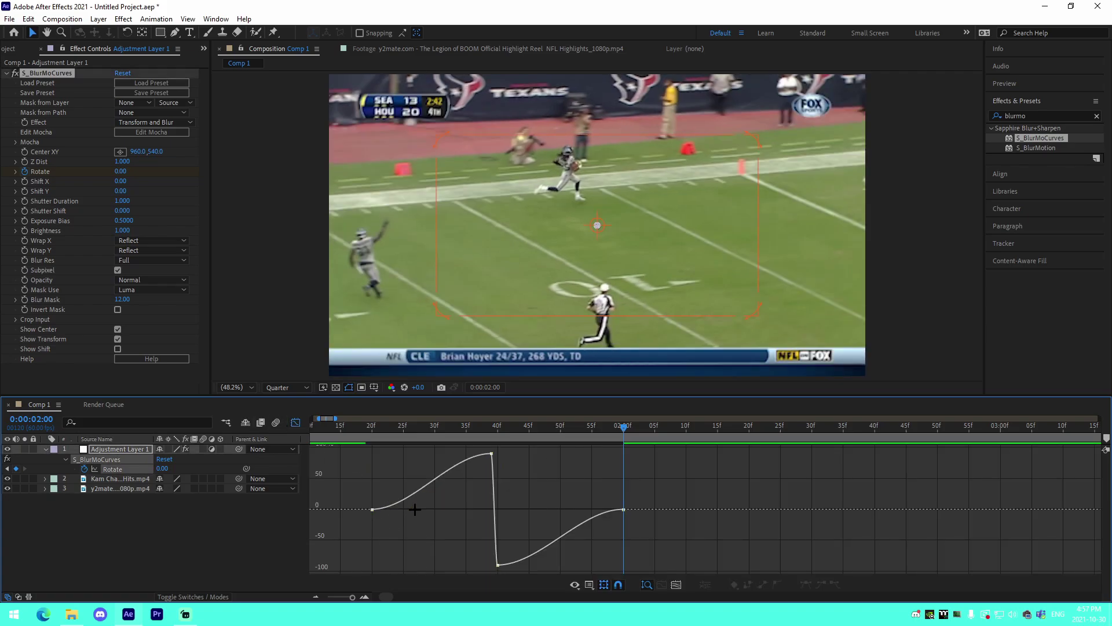
{"action": "left_click", "coordinate": [373, 509]}
{"action": "left_click_drag", "start_coordinate": [412, 509], "coordinate": [478, 513]}
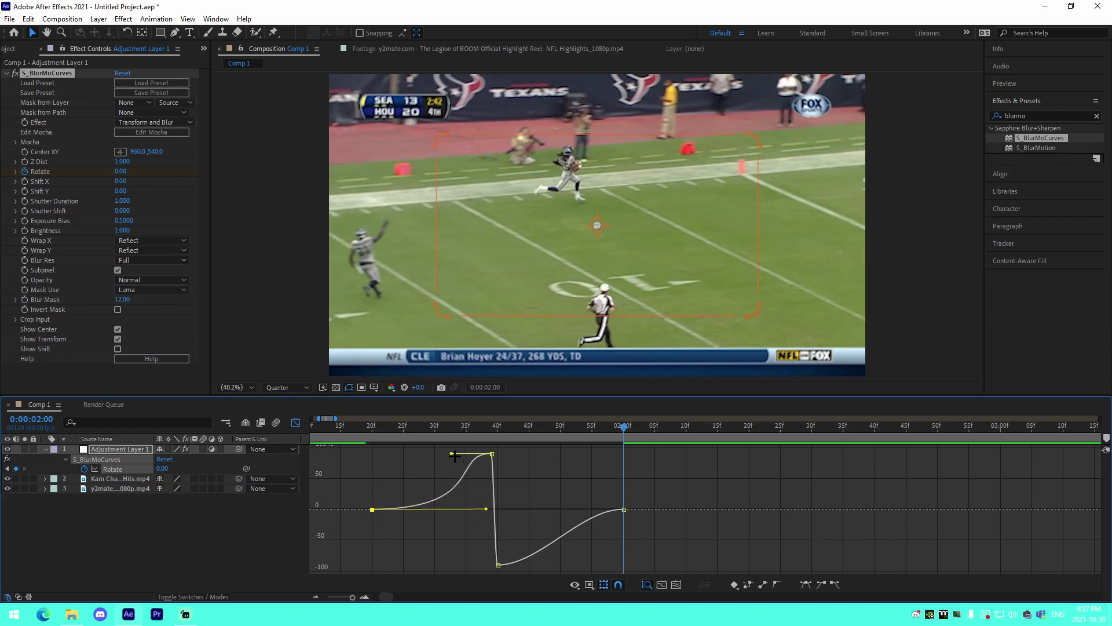
{"action": "left_click_drag", "start_coordinate": [451, 453], "coordinate": [484, 490]}
{"action": "left_click_drag", "start_coordinate": [506, 560], "coordinate": [504, 510]}
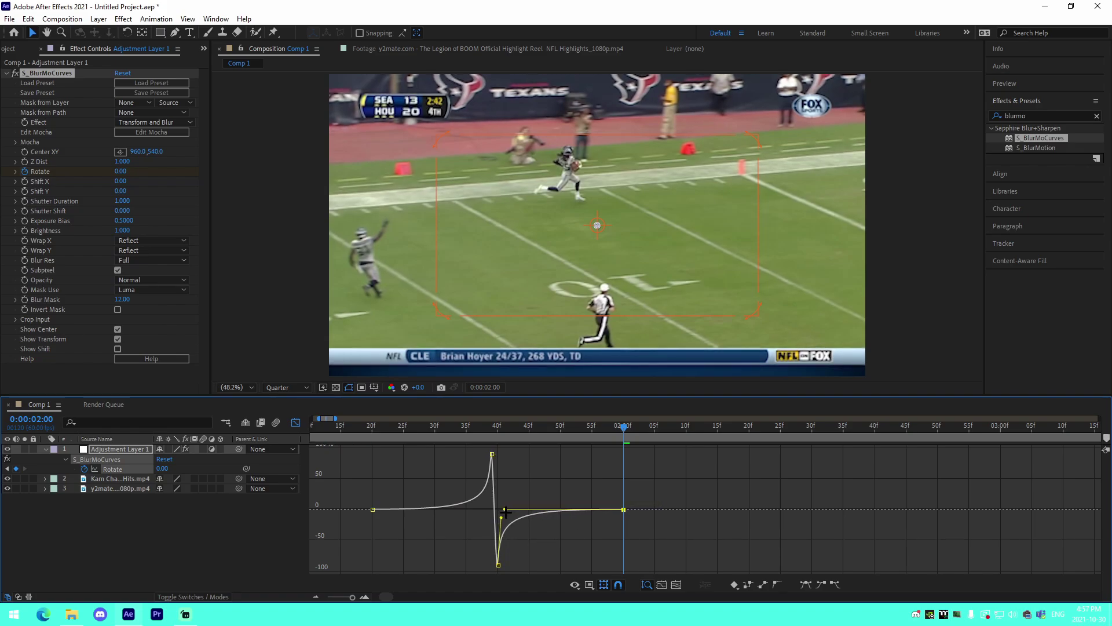
- Play back the rotation transition from before its first keyframe
{"action": "left_click", "coordinate": [326, 443]}
{"action": "key", "text": "space"}
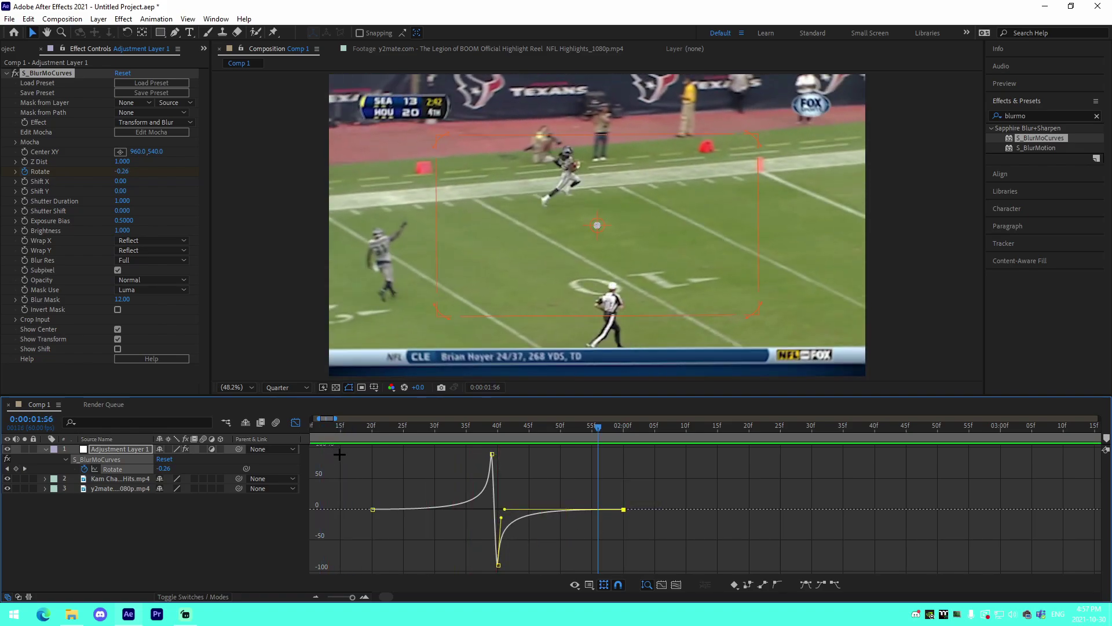
{"action": "left_click", "coordinate": [354, 434]}
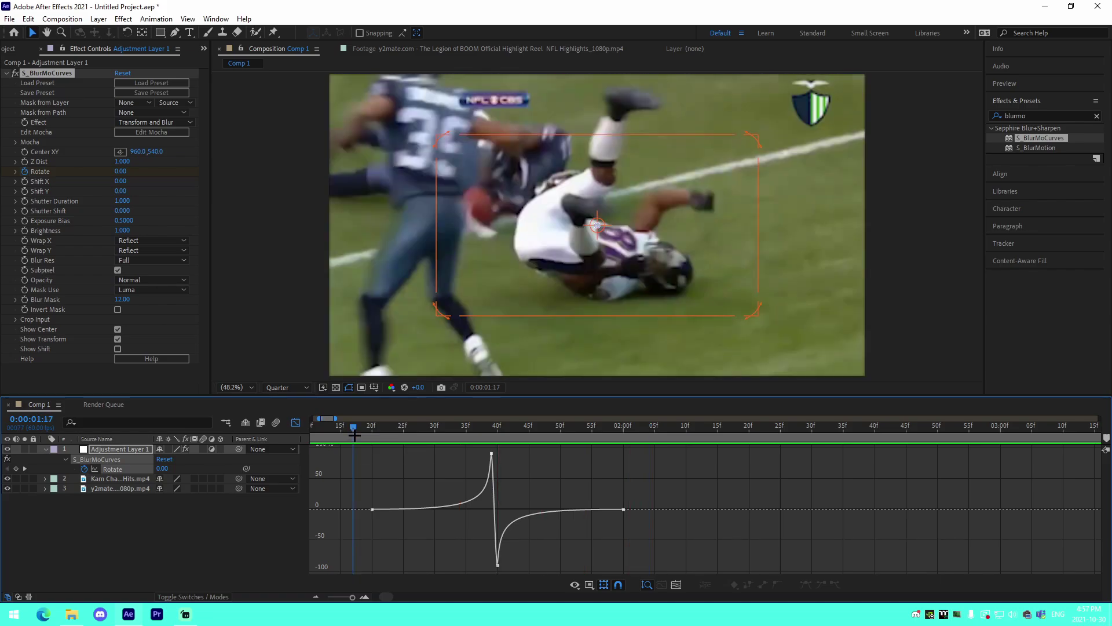